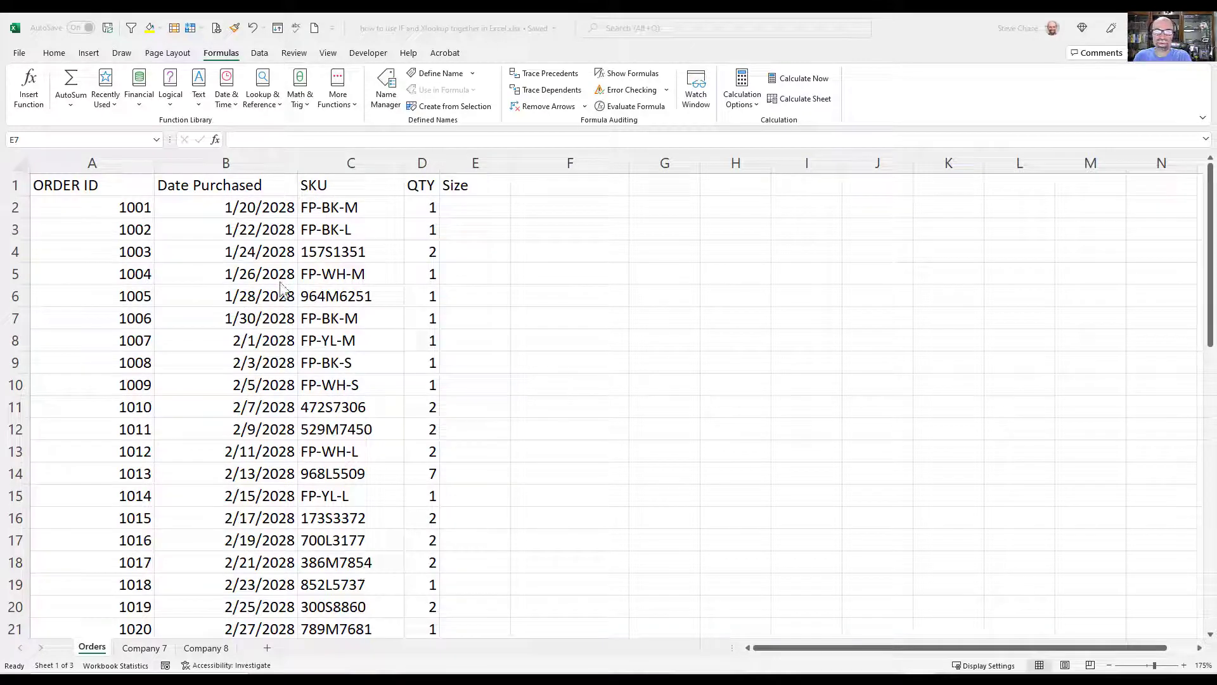
Review the empty Size cells and compare SKU codes on the Company 8 and Company 7 sheets.
key("alt+Tab")
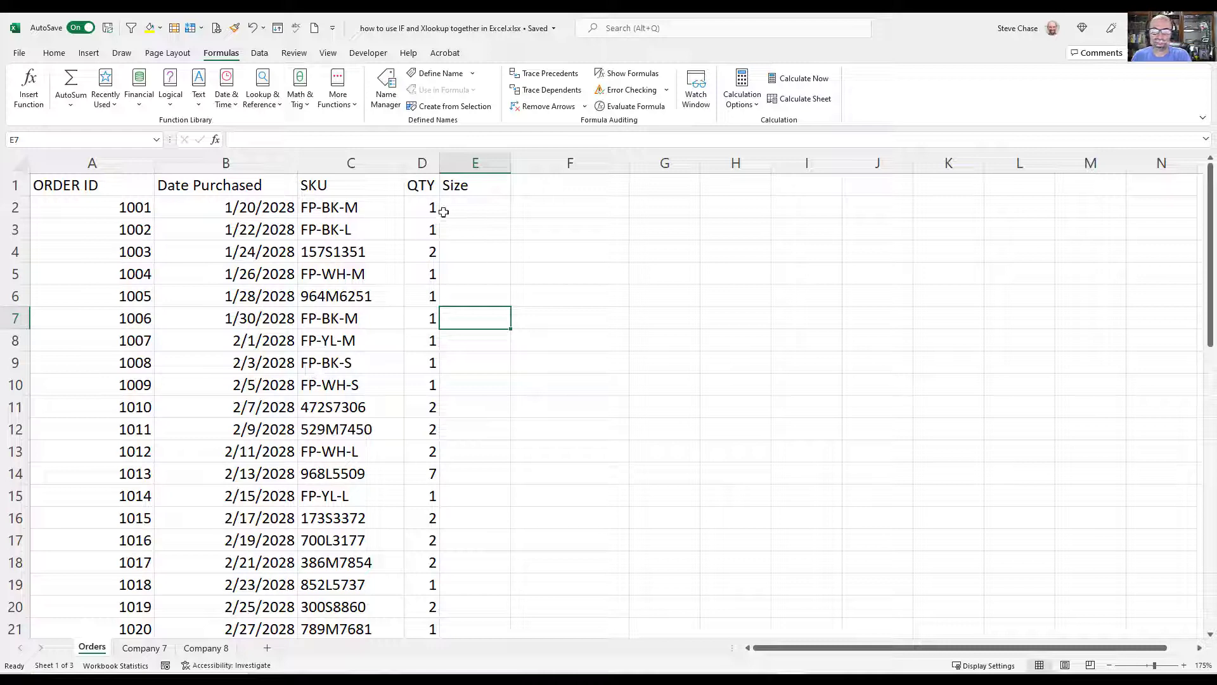
left_click_drag(462, 204, 470, 387)
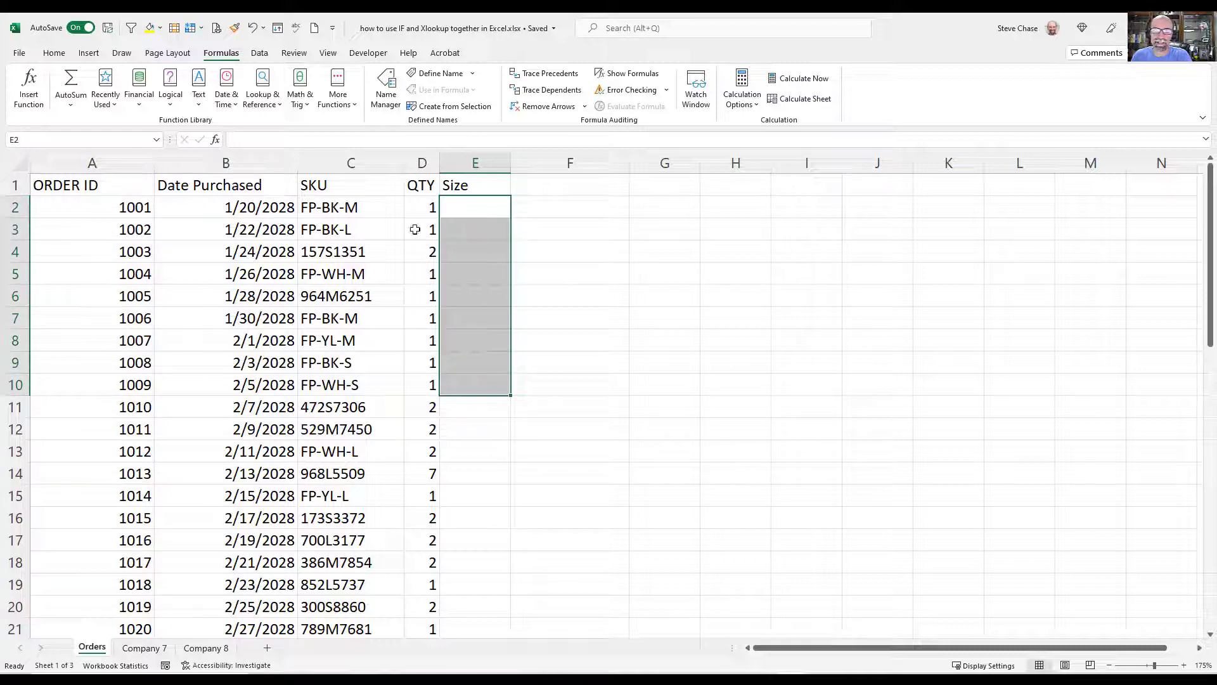
left_click(360, 205)
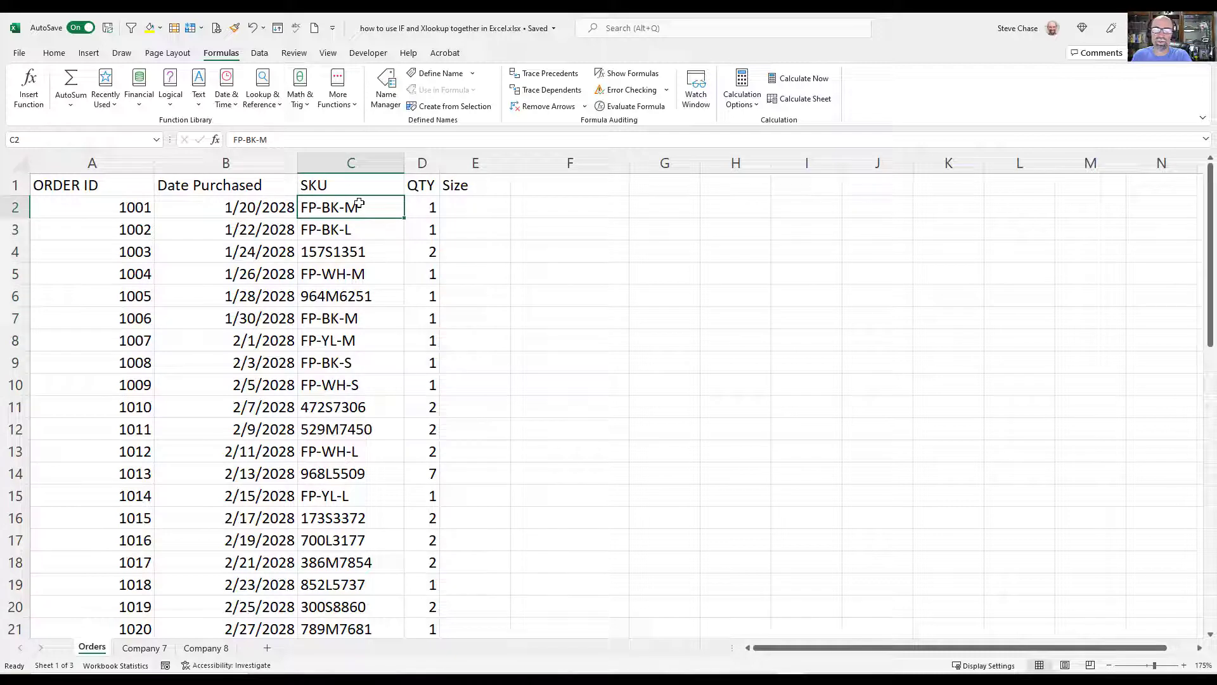
left_click(215, 649)
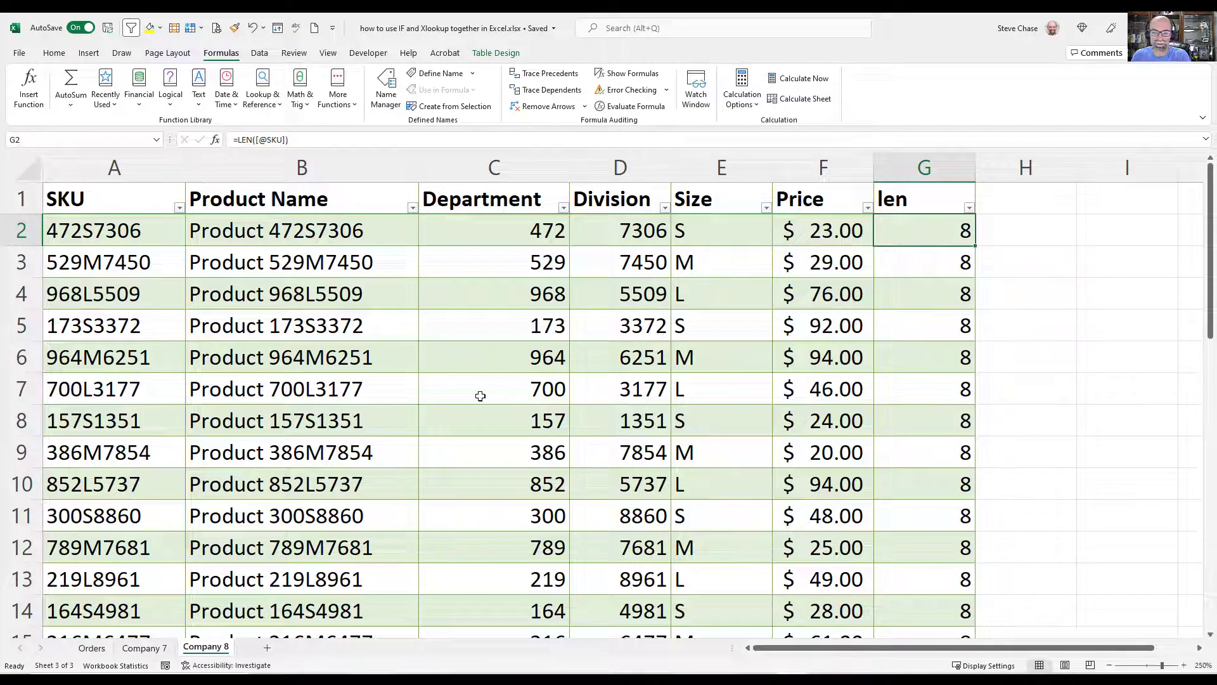
scroll(481, 396, "down", 5, "ctrl")
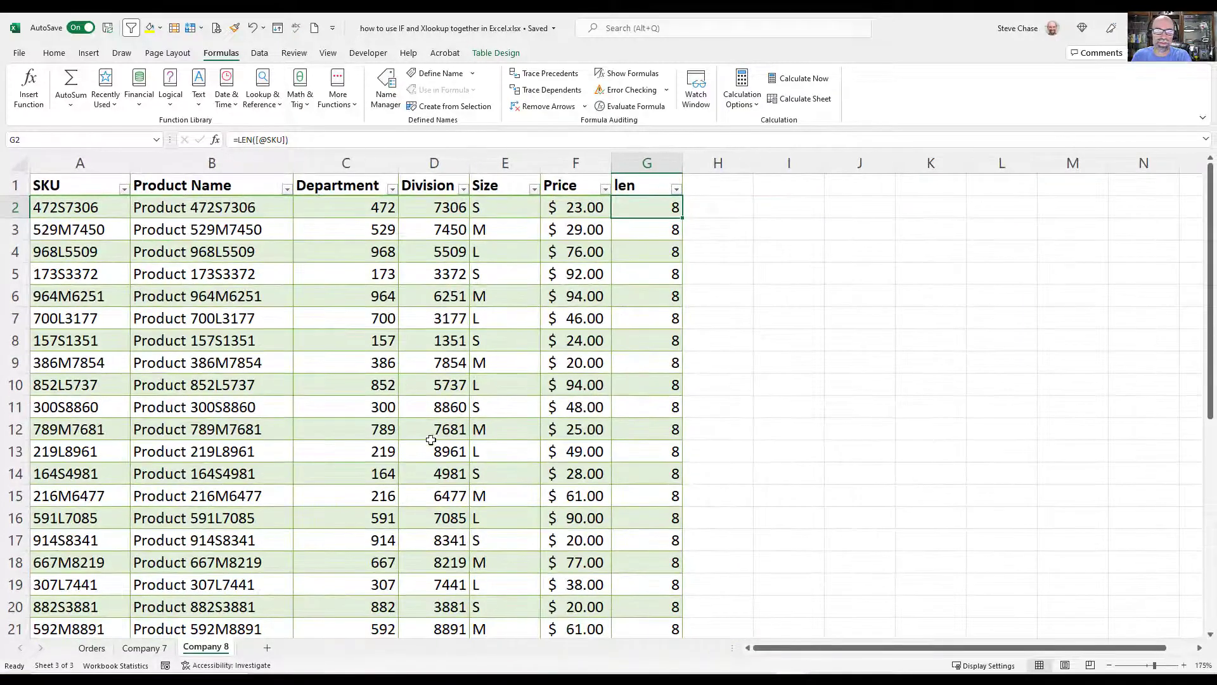
left_click_drag(91, 207, 88, 542)
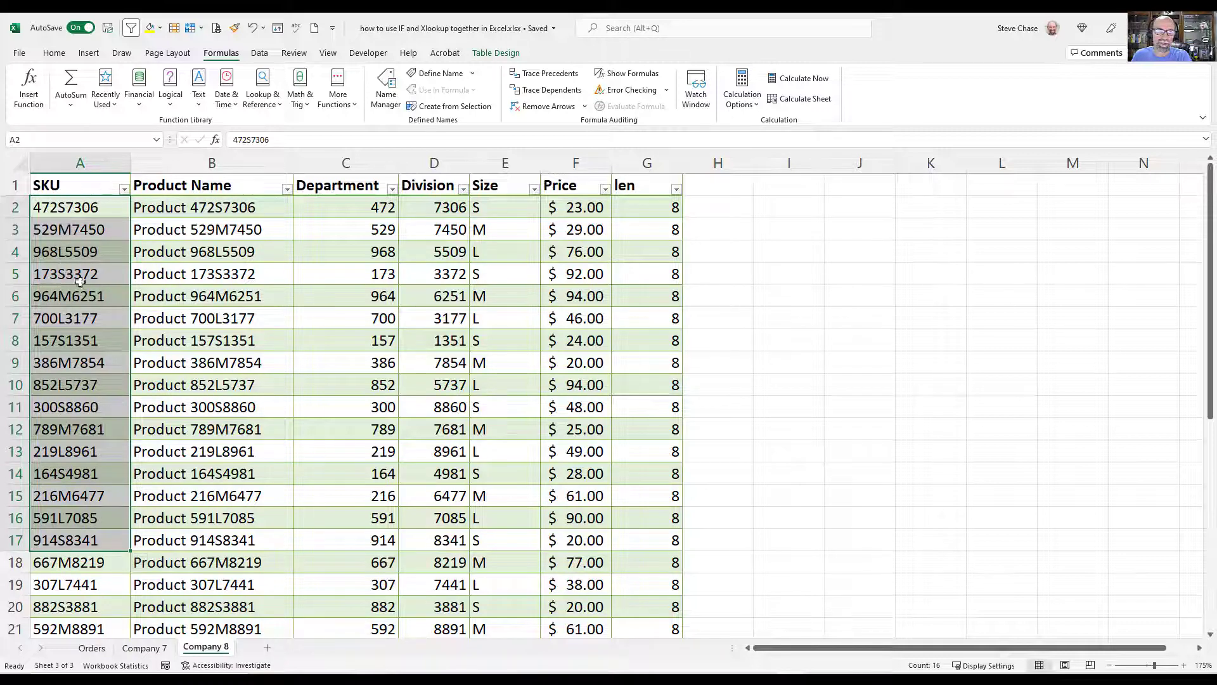
left_click(280, 398)
left_click(144, 648)
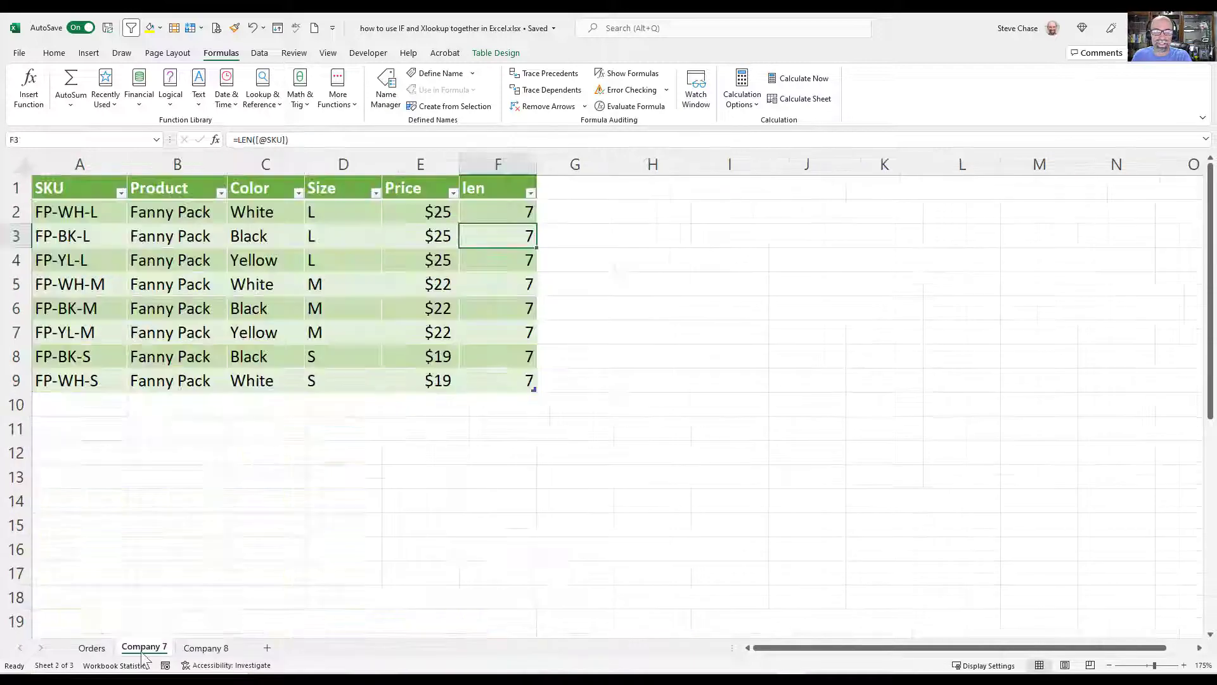
left_click_drag(81, 211, 61, 355)
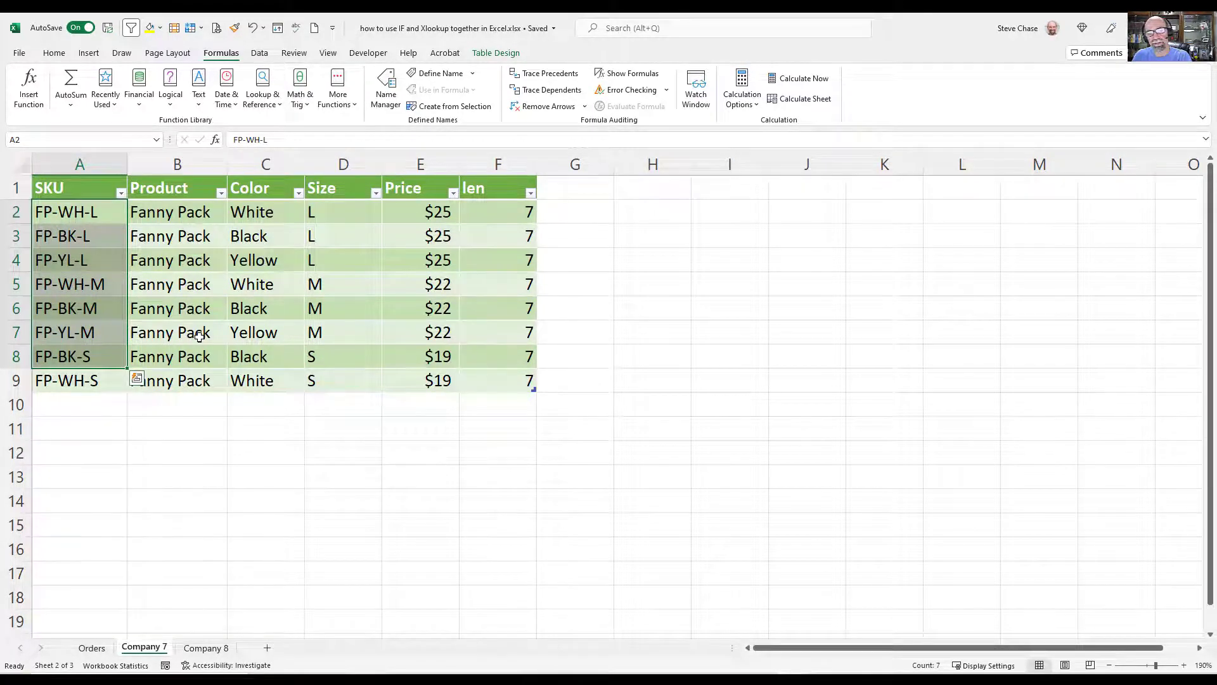
left_click(92, 647)
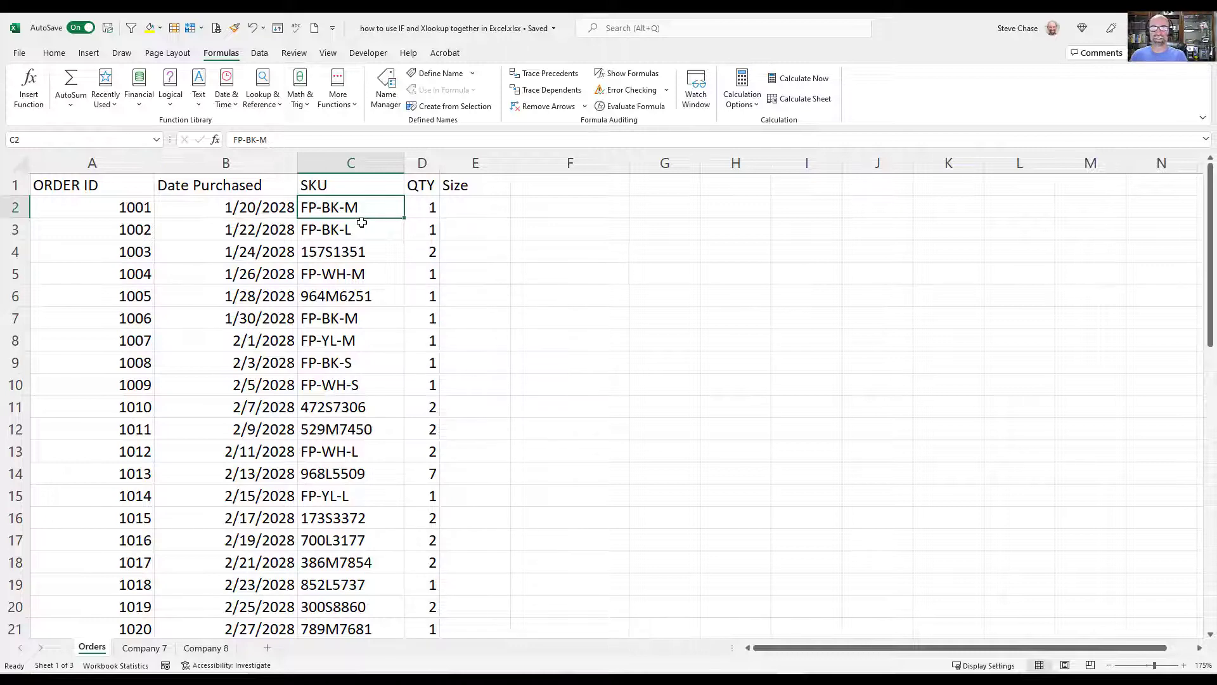
Add an 'SKU length' heading in F1 and enter =LEN(C2) in F2.
left_click(595, 188)
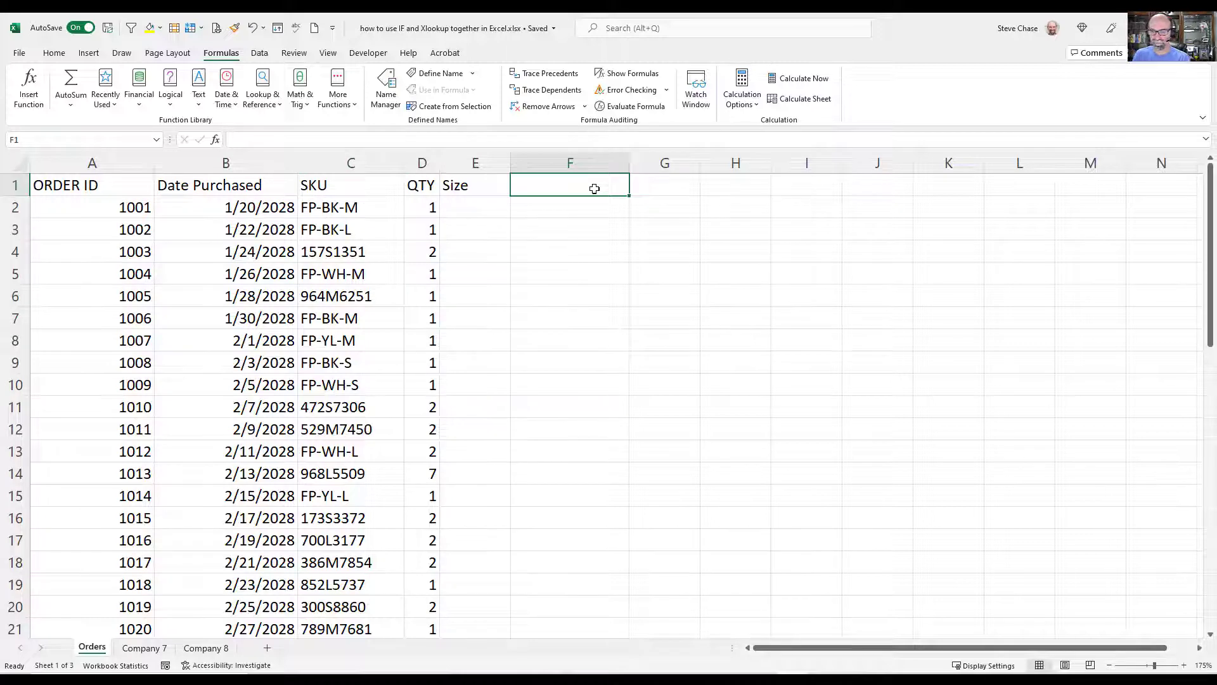
type("SKU length")
key("Return")
type("=")
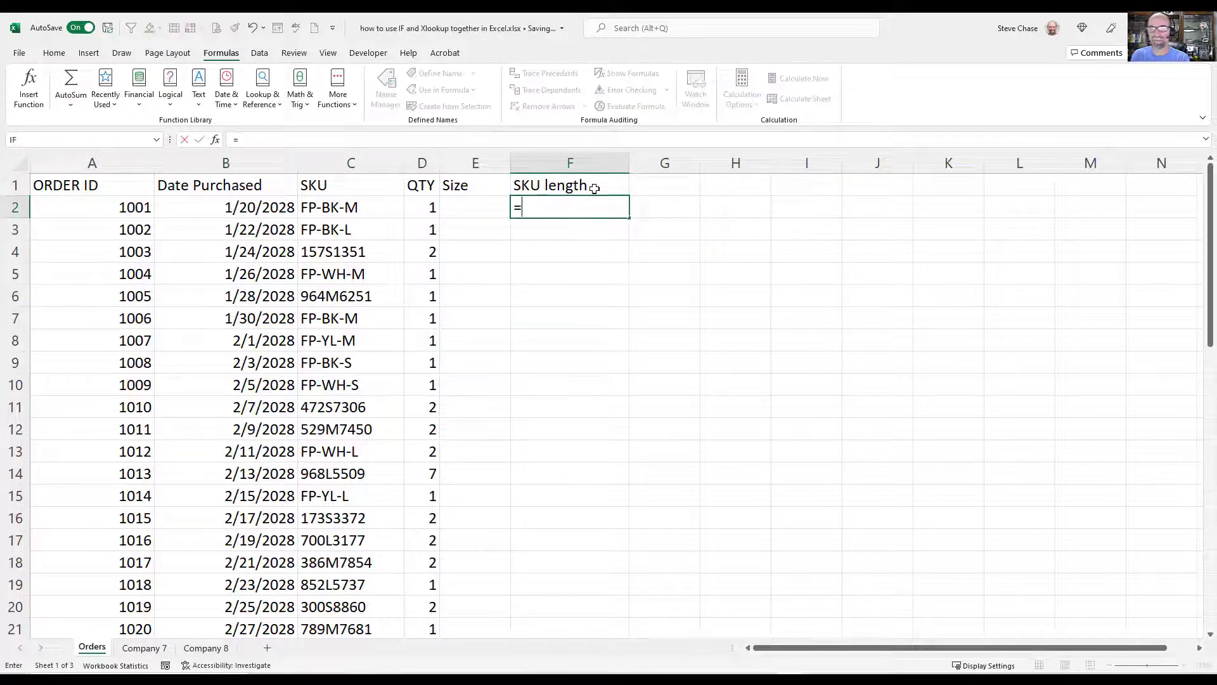
type("len(")
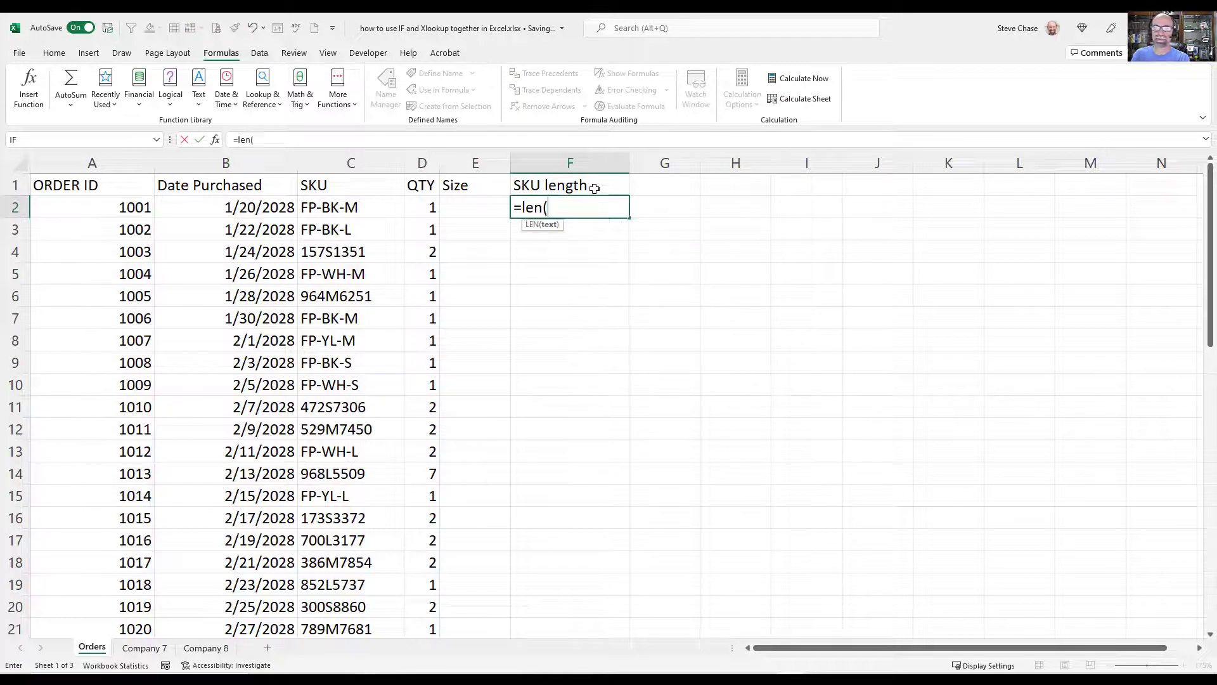
left_click(394, 205)
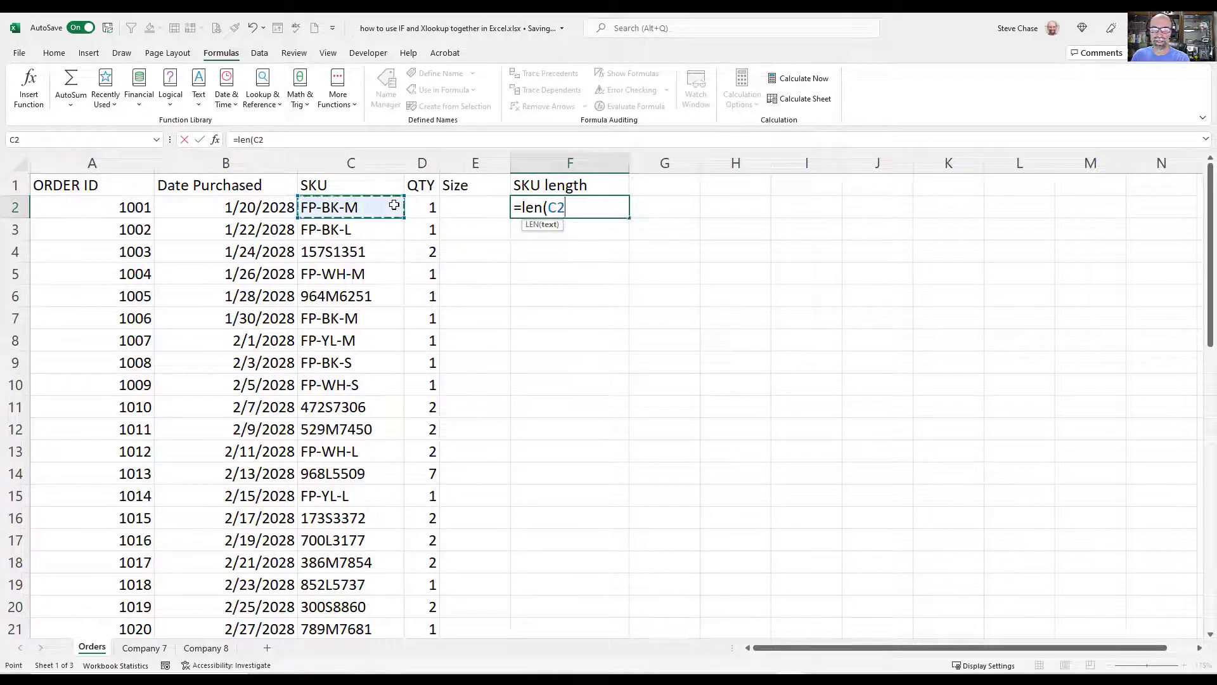
type(")")
key("Return")
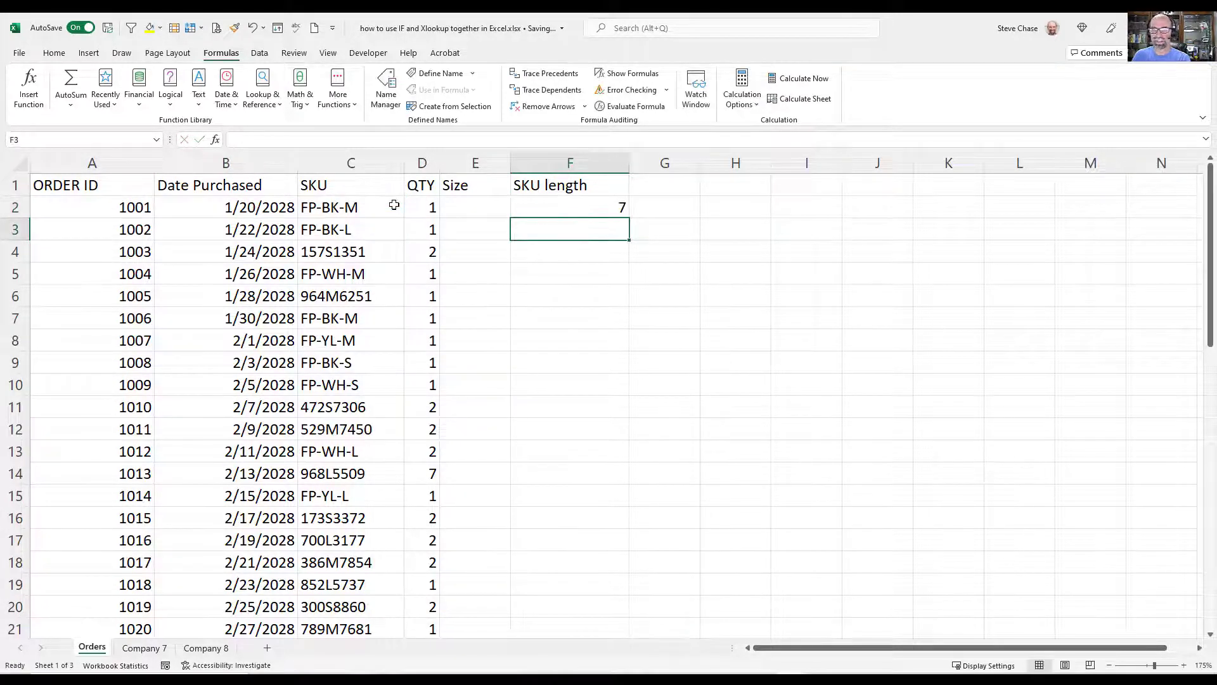
Fill the LEN formula down every order row, giving 7 or 8.
left_click(540, 210)
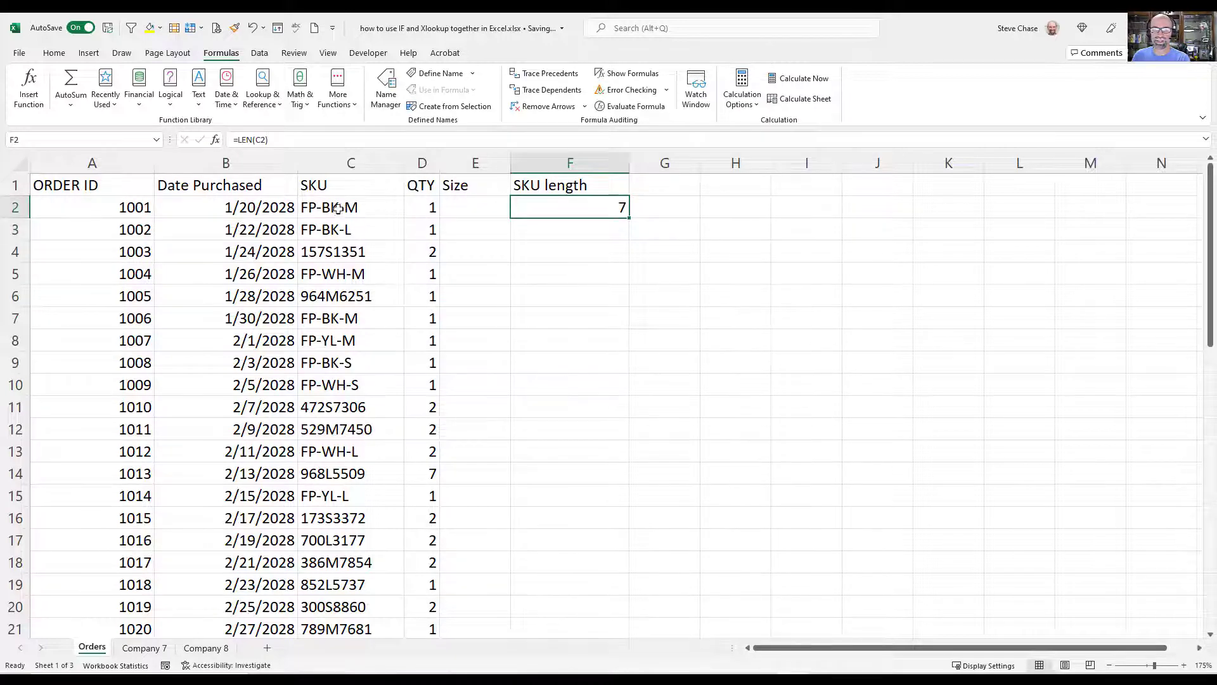
double_click(628, 217)
scroll(696, 337, "down", 10)
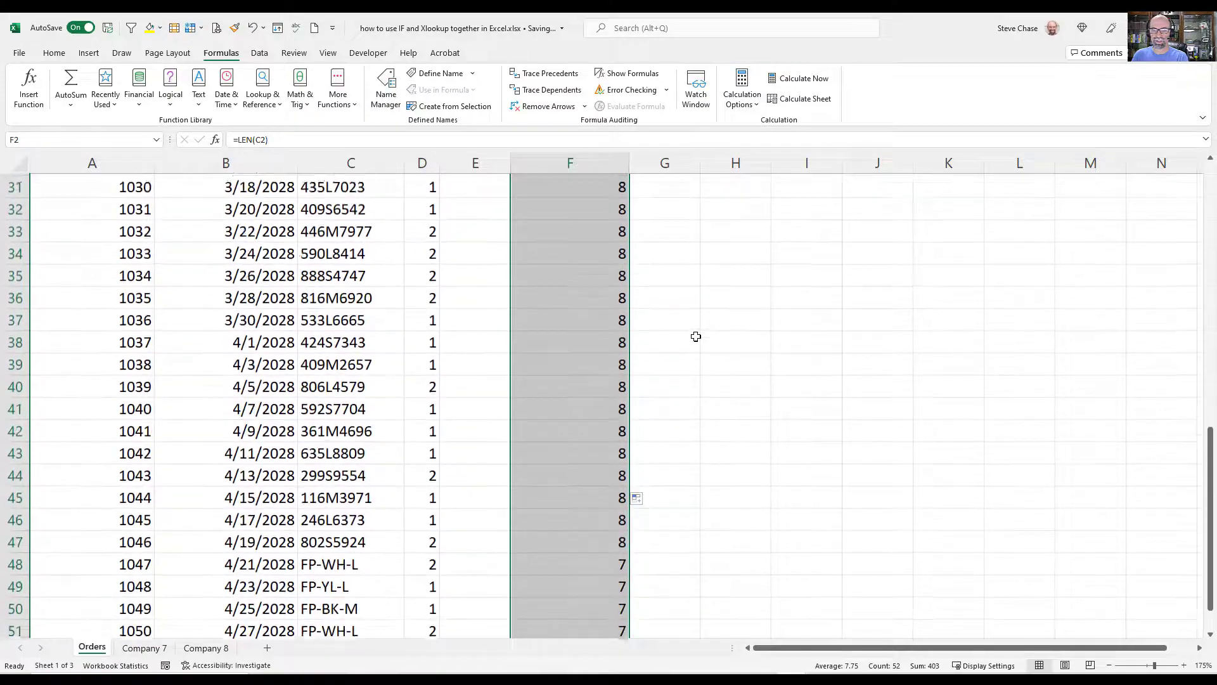
scroll(696, 336, "down", 4)
scroll(695, 336, "up", 14)
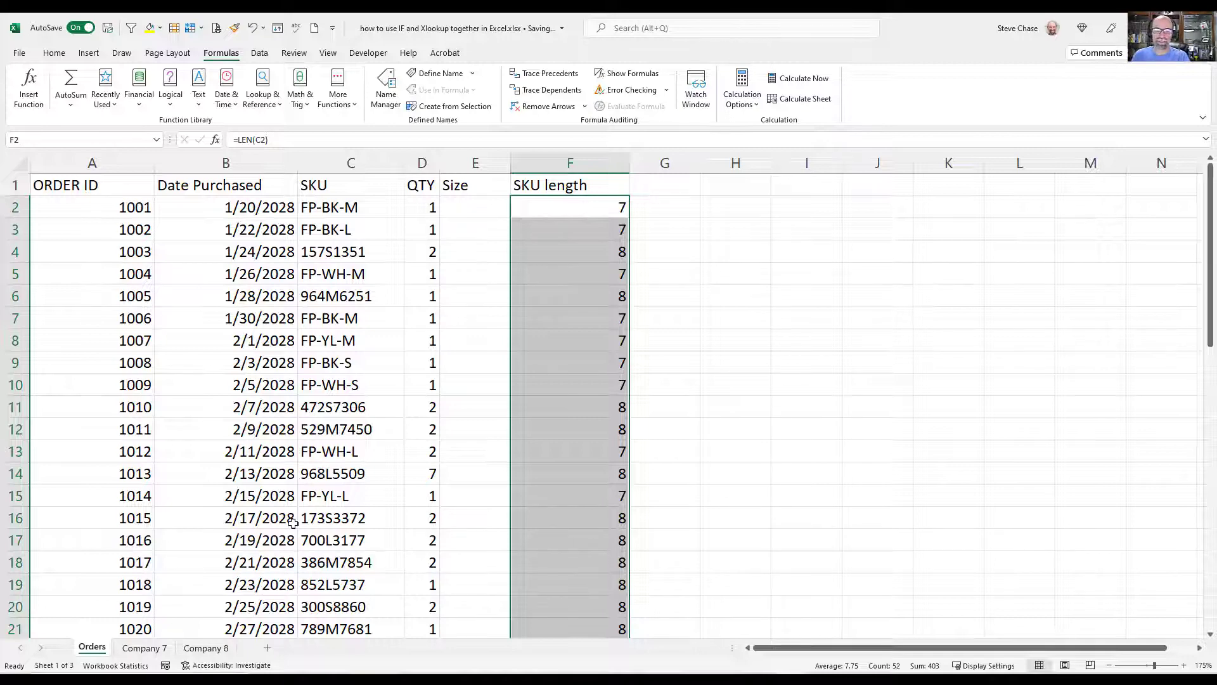
left_click(146, 648)
left_click(188, 356)
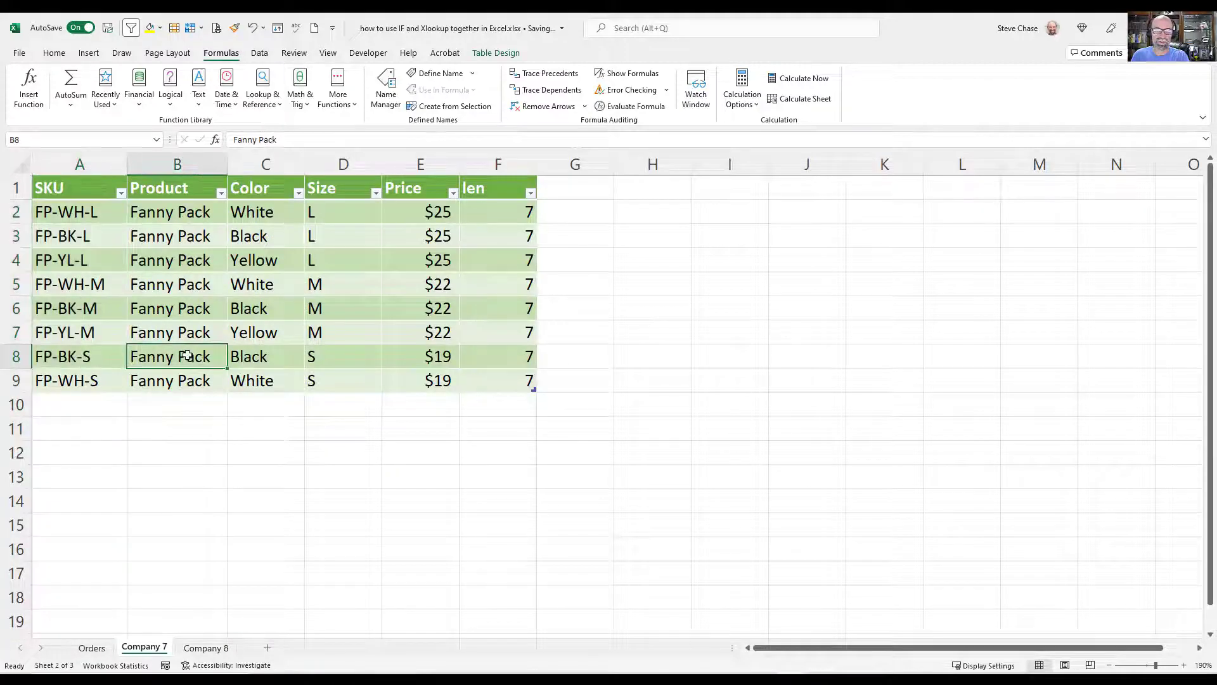
left_click(496, 53)
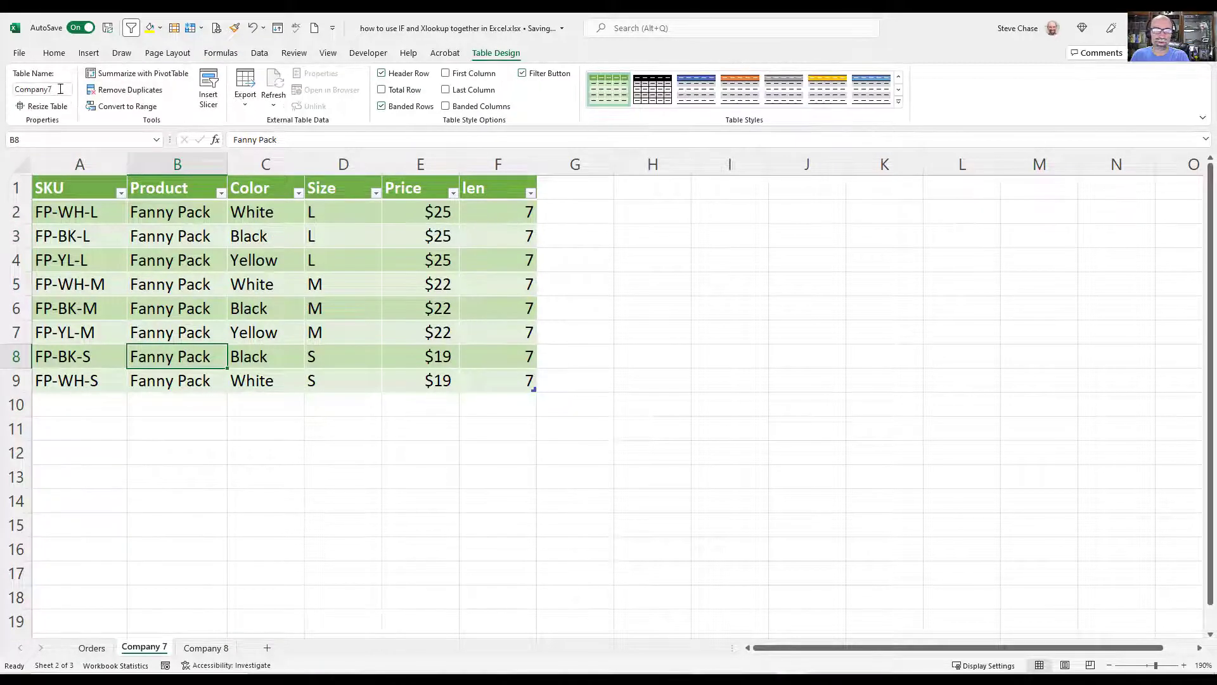
left_click(201, 309)
left_click(517, 212)
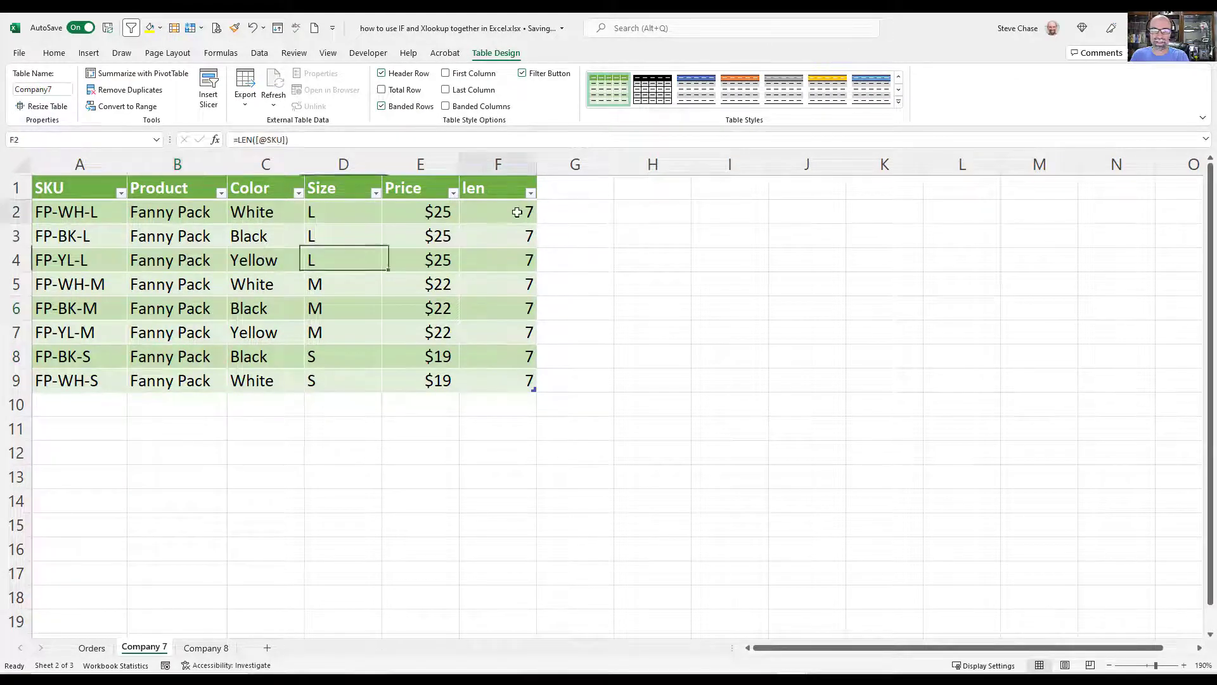
left_click(284, 139)
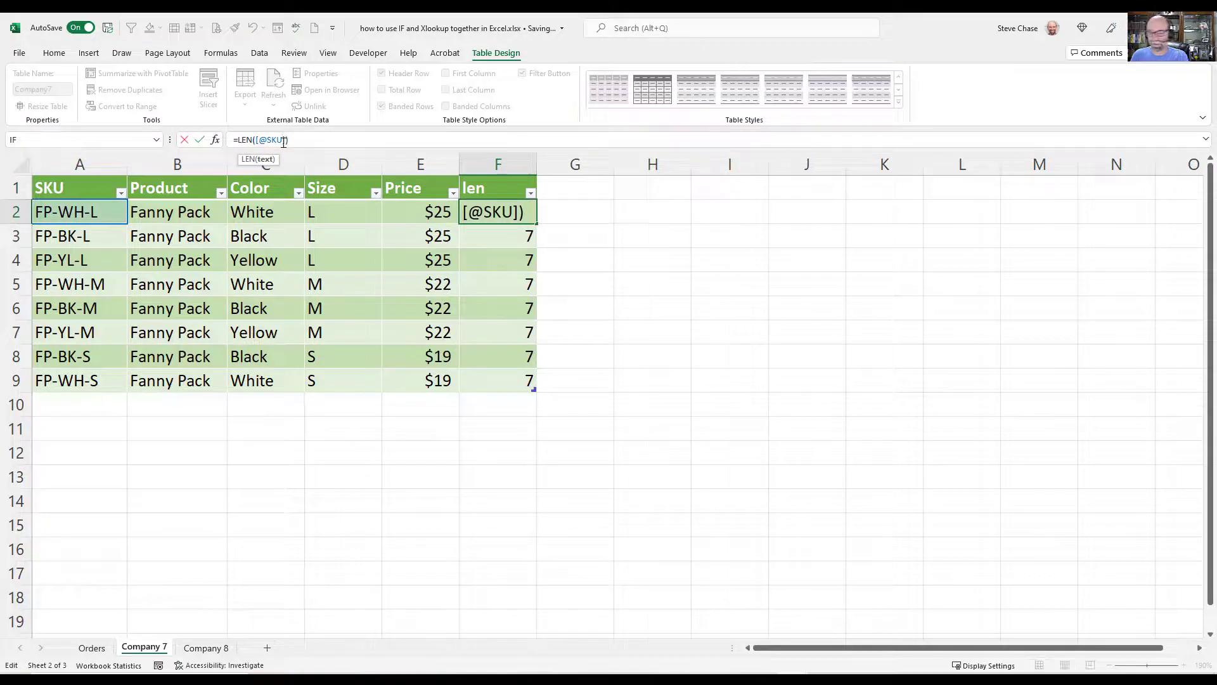
key("Escape")
left_click_drag(485, 213, 497, 380)
left_click(206, 647)
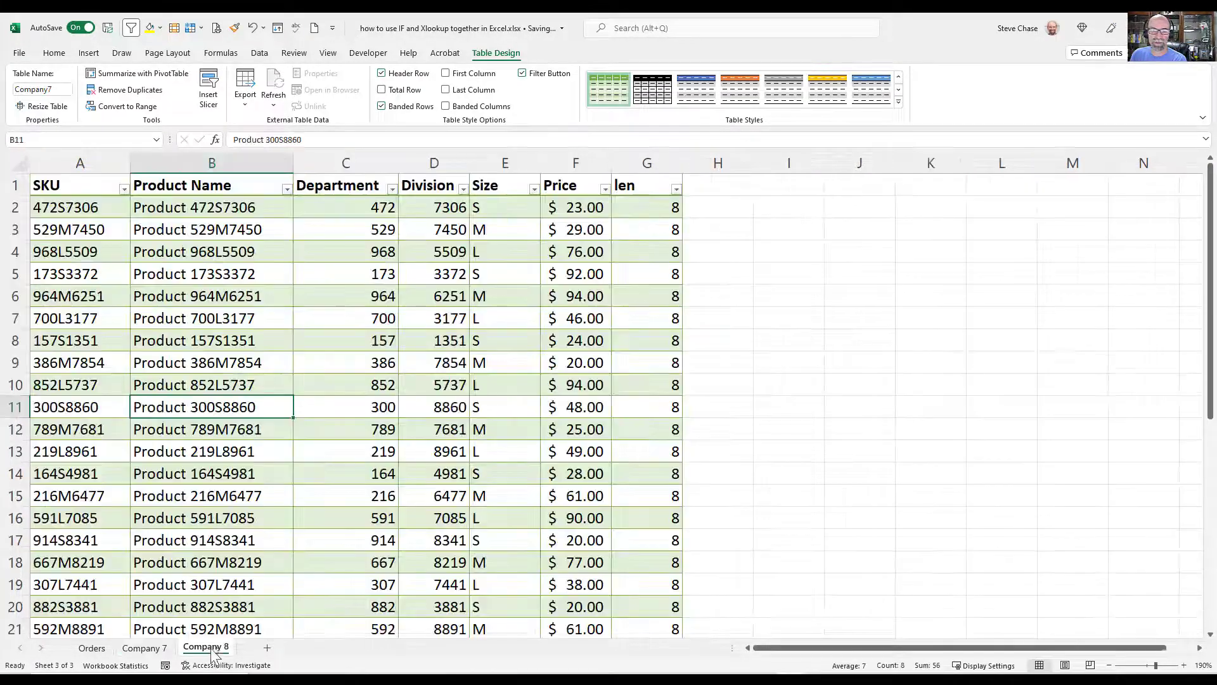
left_click(635, 208)
left_click(46, 91)
double_click(660, 207)
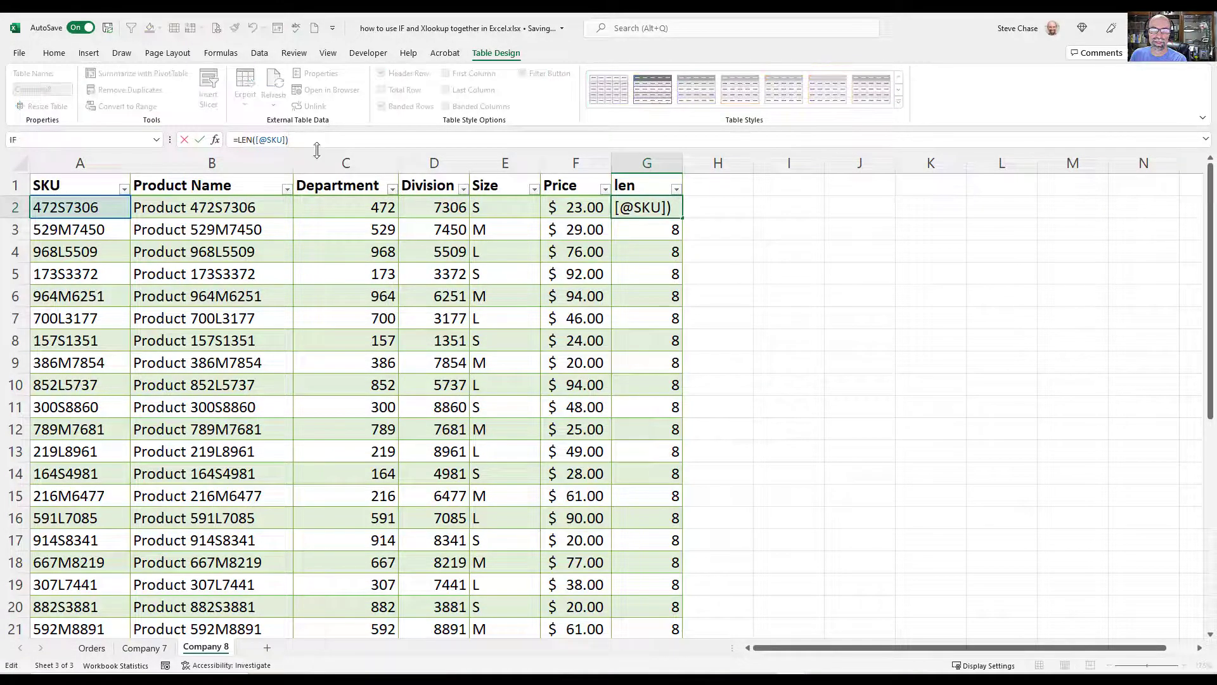
key("Return")
scroll(674, 402, "down", 12)
scroll(678, 403, "up", 12)
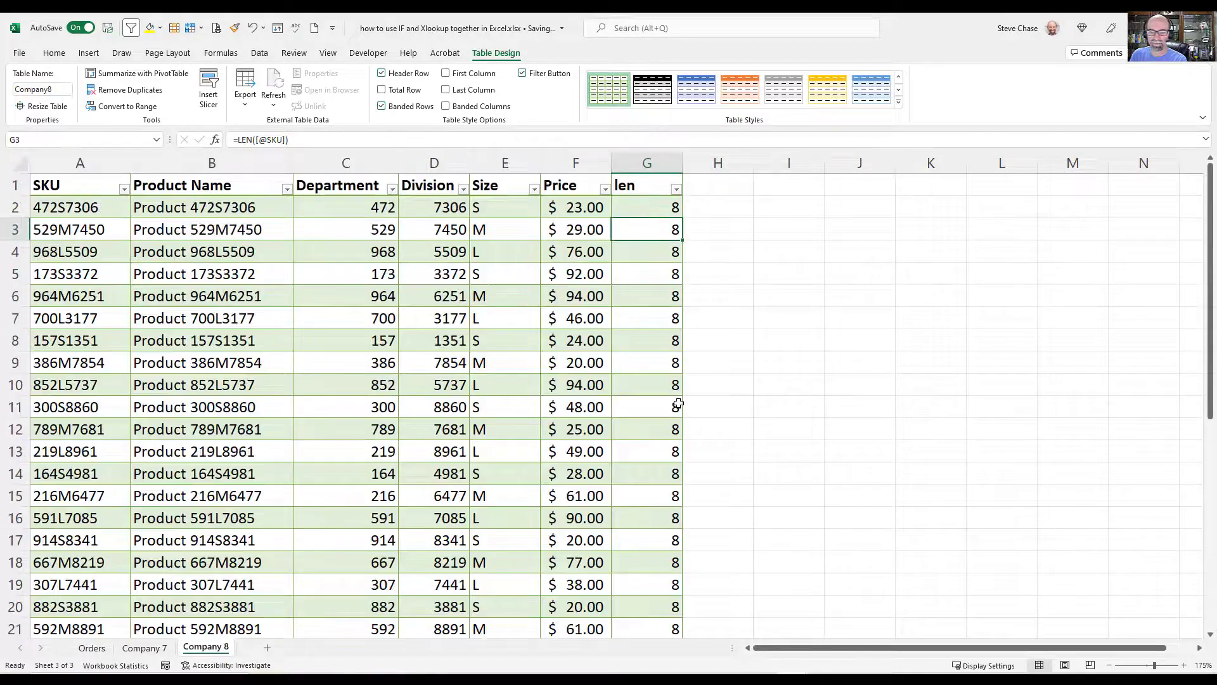
left_click(101, 650)
Add an 'IF' heading in cell G1.
left_click(598, 445)
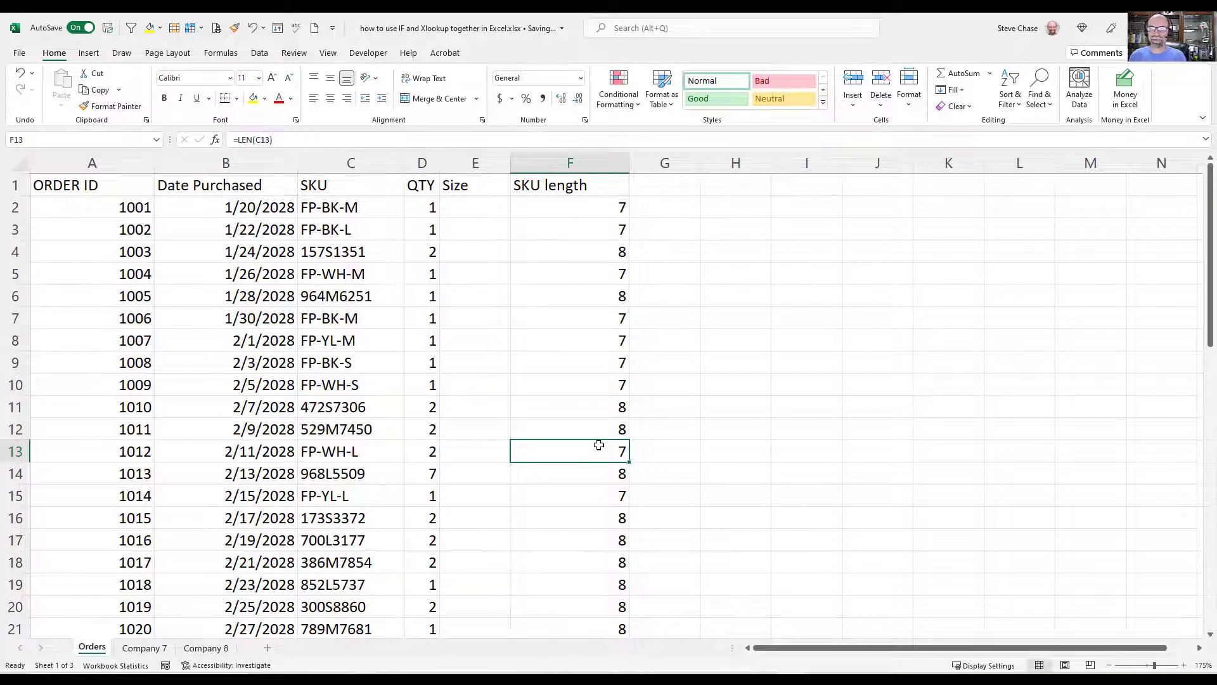
left_click(656, 185)
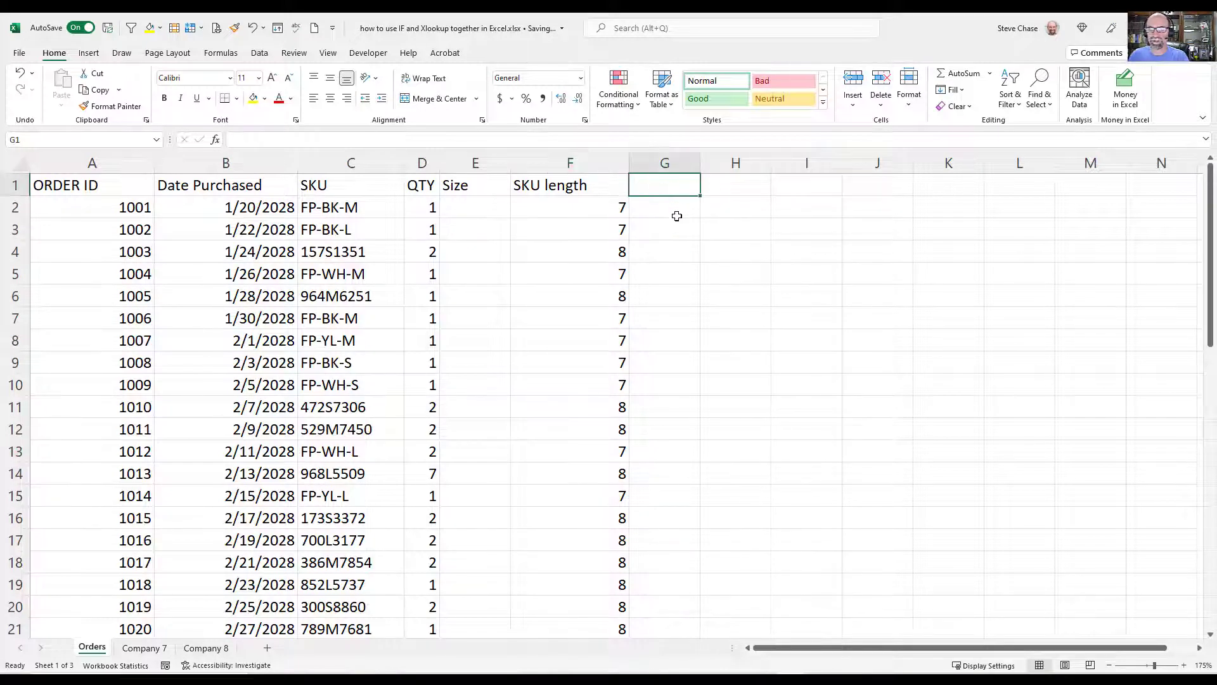
type("IF")
key("Return")
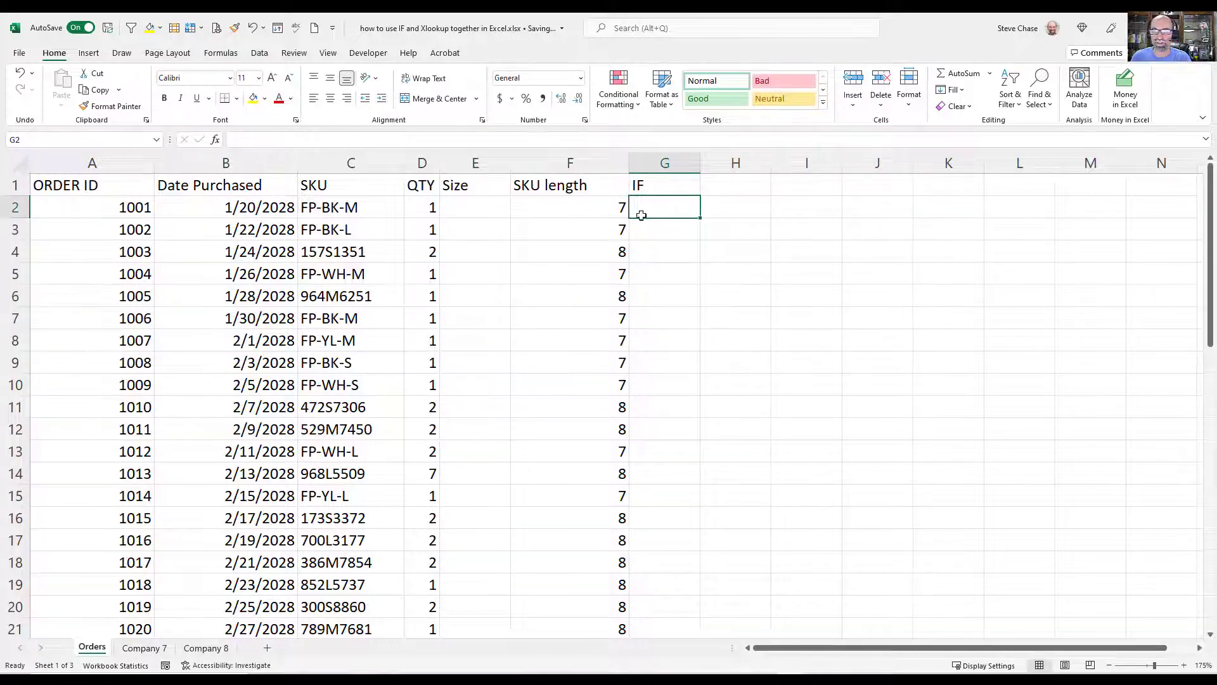
Insert an IF function into G2 from the Formulas Logical list.
left_click(221, 54)
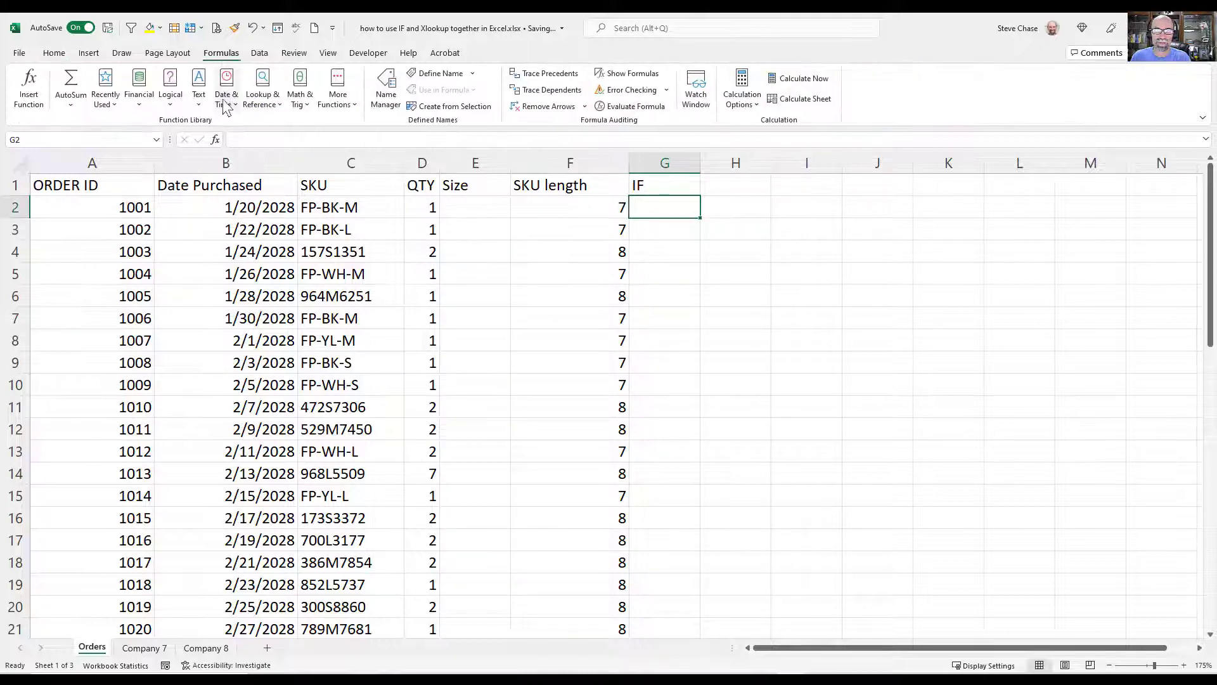
left_click(176, 95)
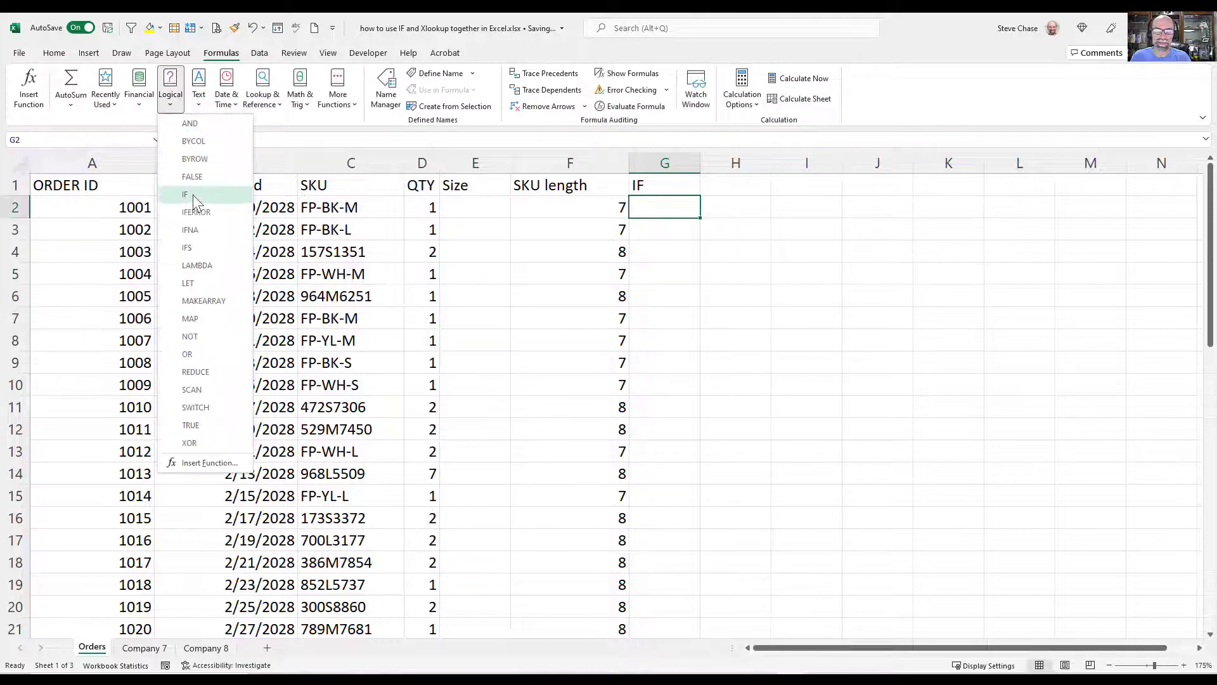
left_click(193, 195)
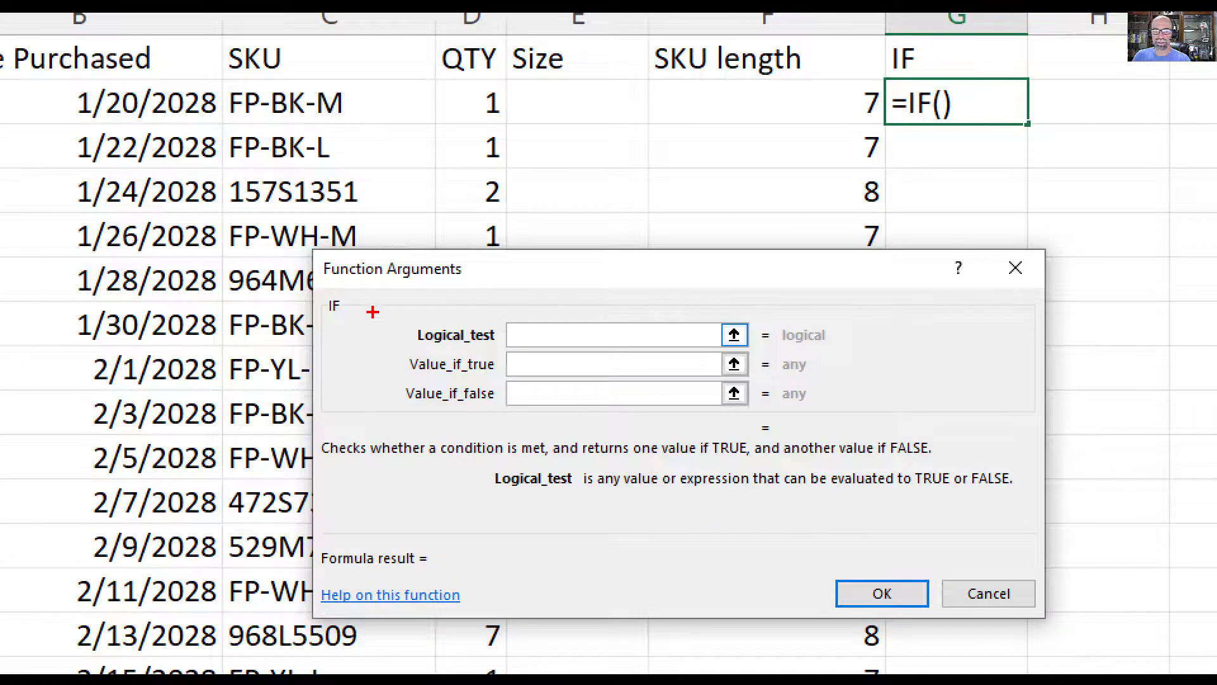
mouse_move(338, 75)
left_mouse_down()
mouse_move(288, 75)
mouse_move(227, 106)
mouse_move(377, 83)
mouse_move(294, 68)
left_mouse_up()
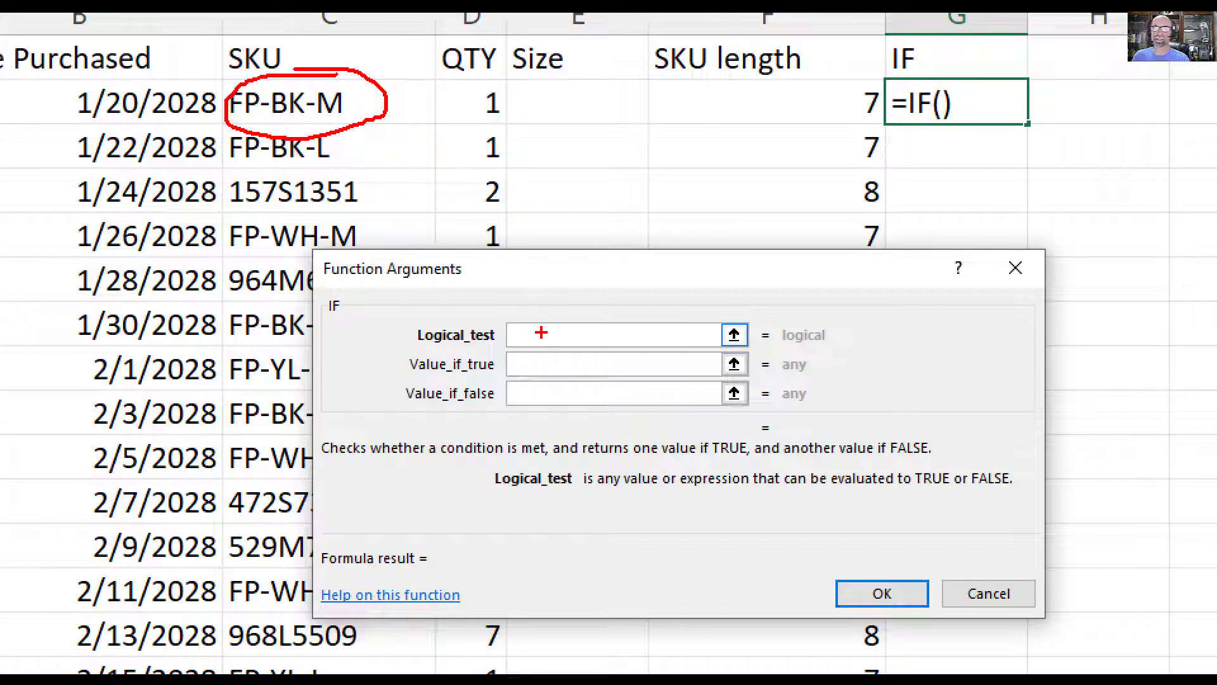
Set the IF to test LEN(C2)=7, return "get lookup on company 7 table", else LEN(C2).
key("Escape")
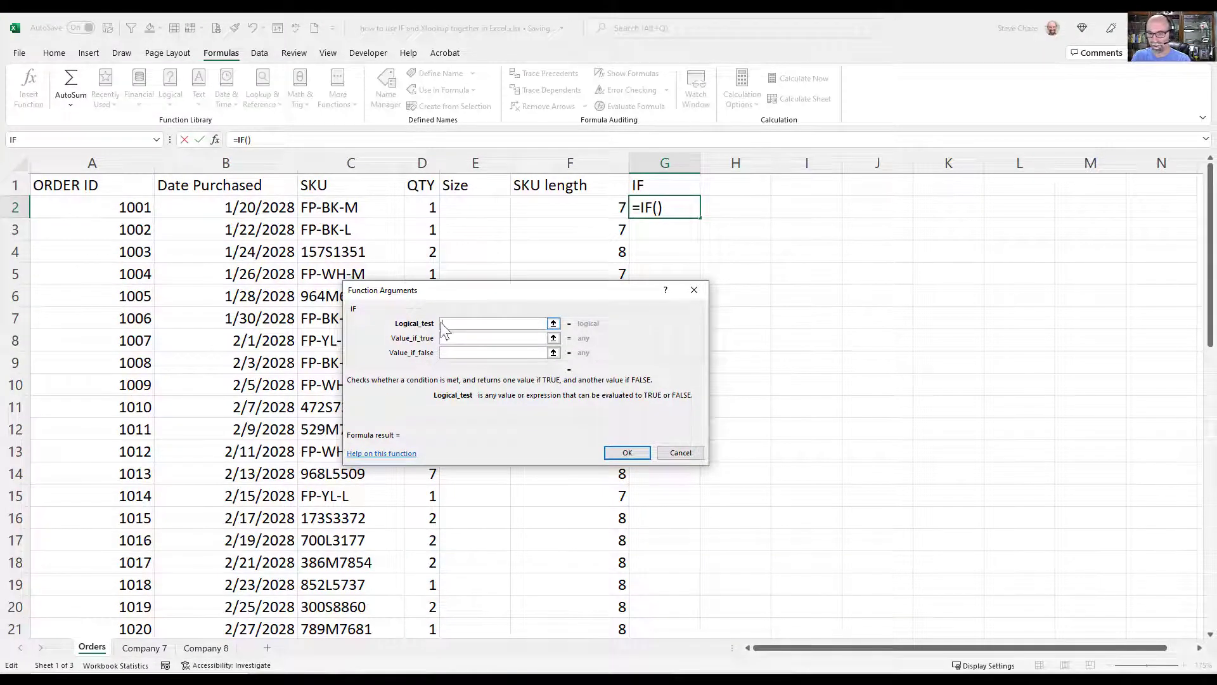
type("=")
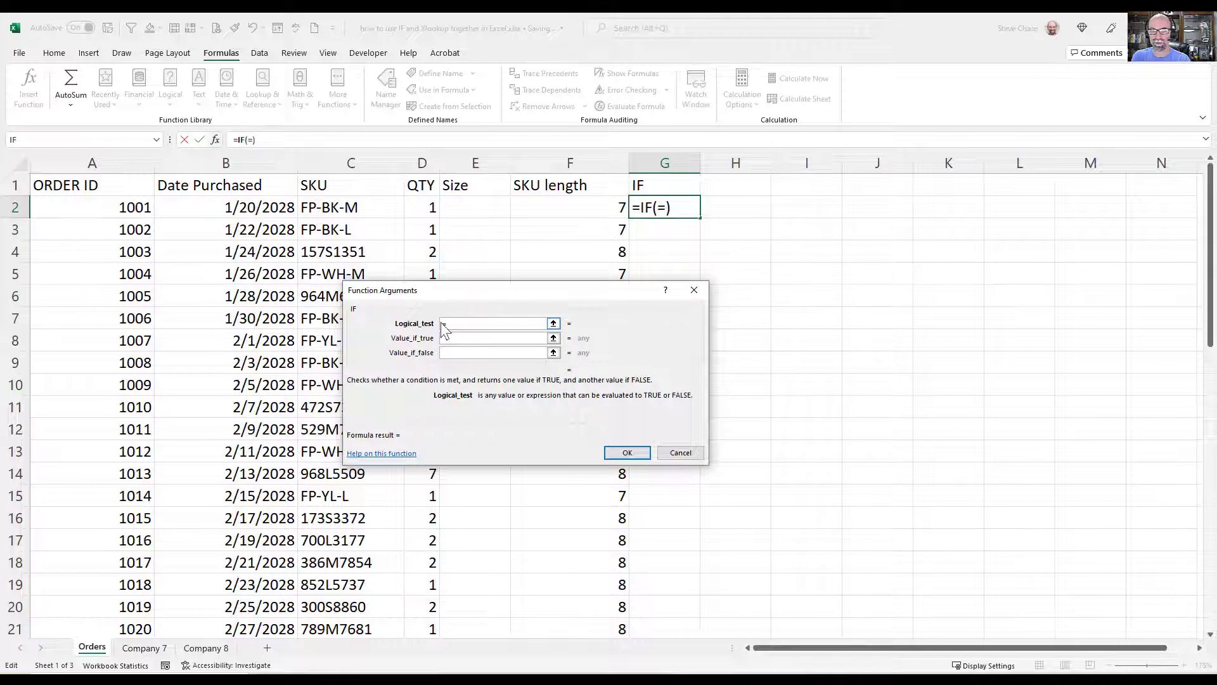
type("len")
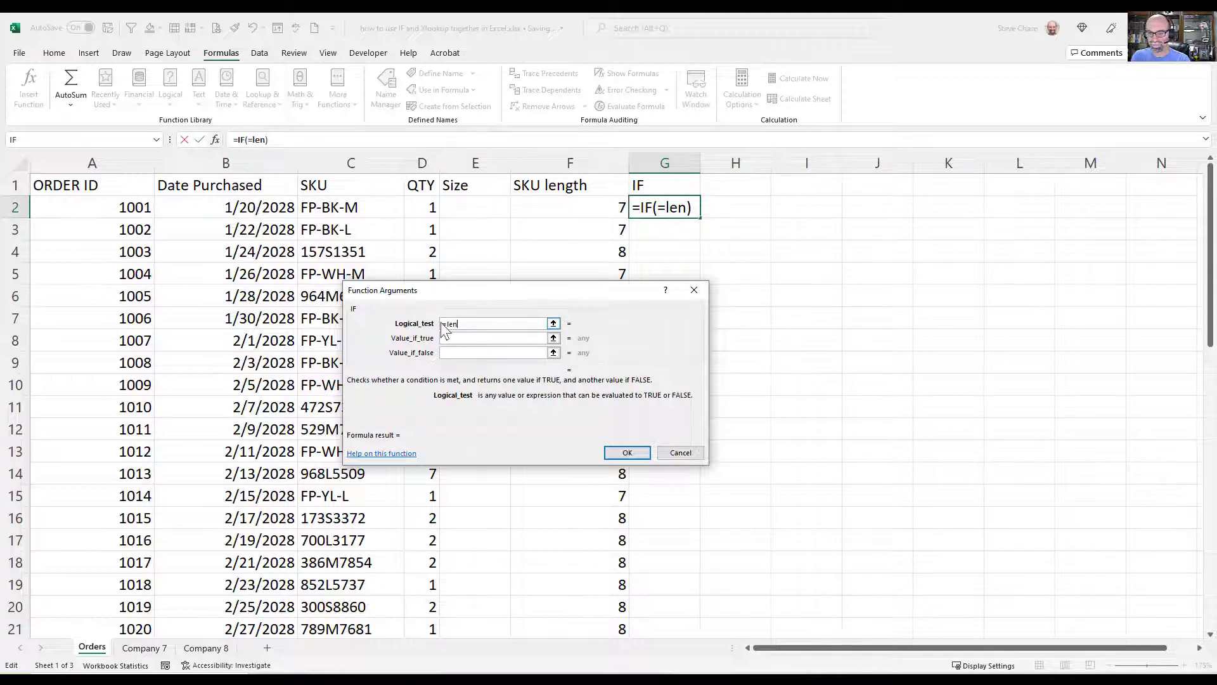
key("BackSpace")
key("BackSpace")
key("BackSpace")
key("BackSpace")
type("len")
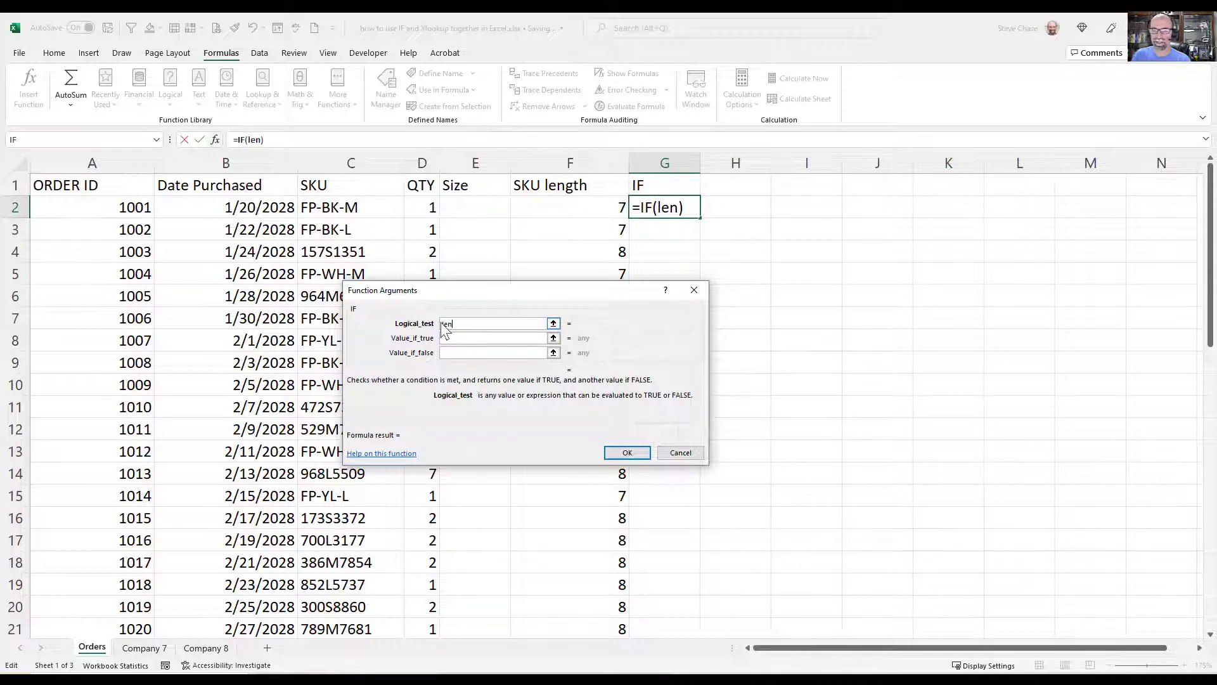
type("(")
left_click(362, 209)
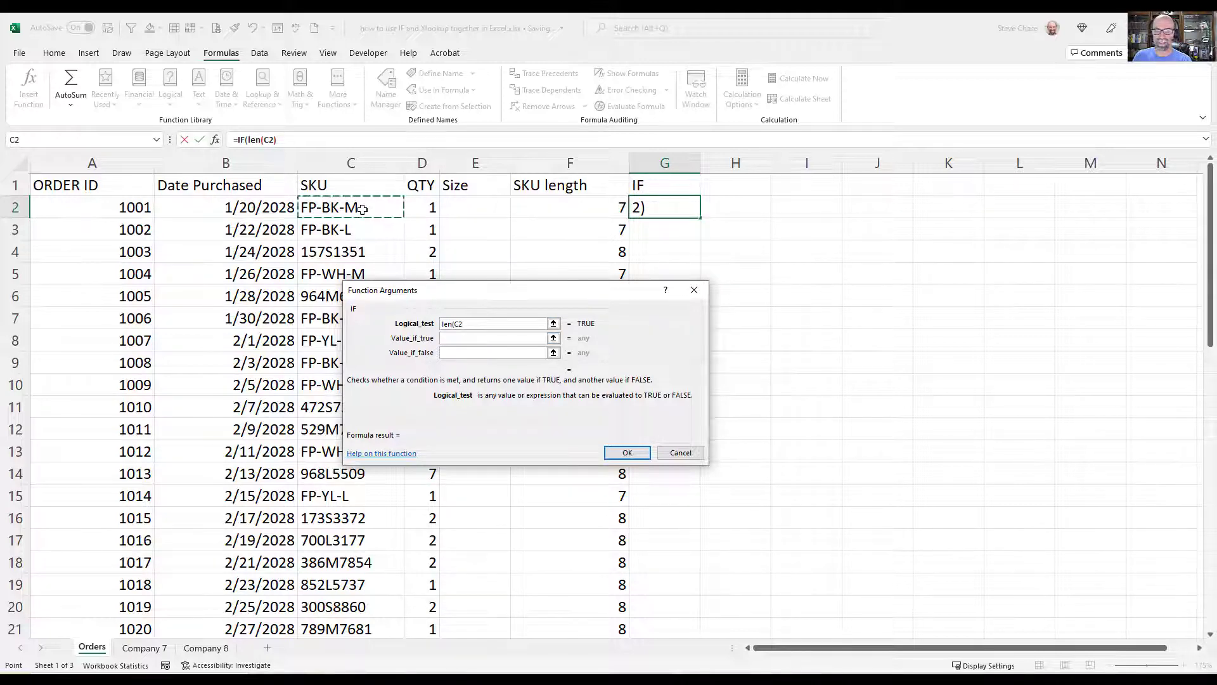
type(")=")
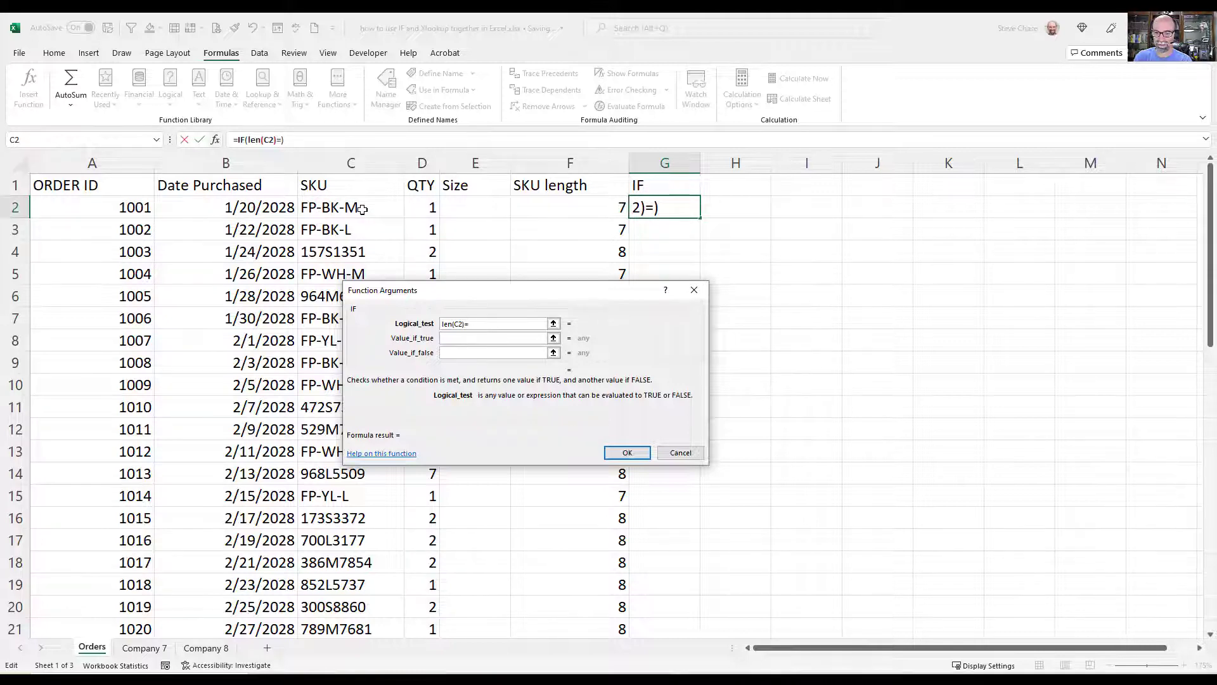
type("7")
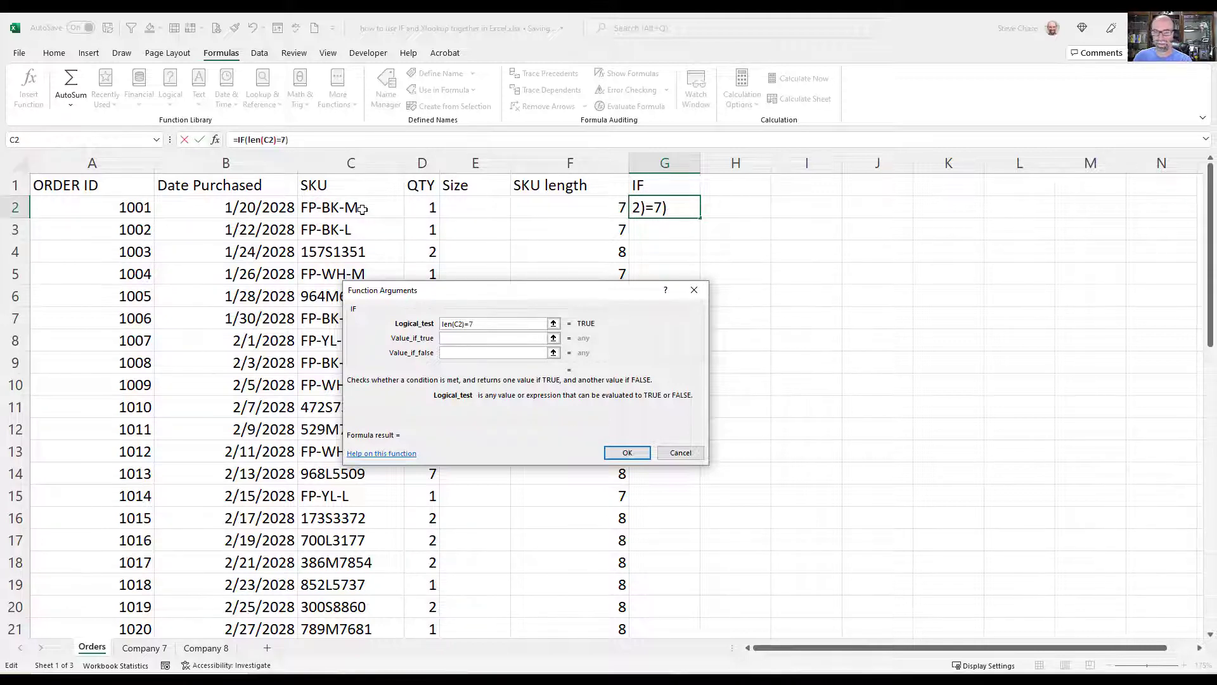
left_click(469, 339)
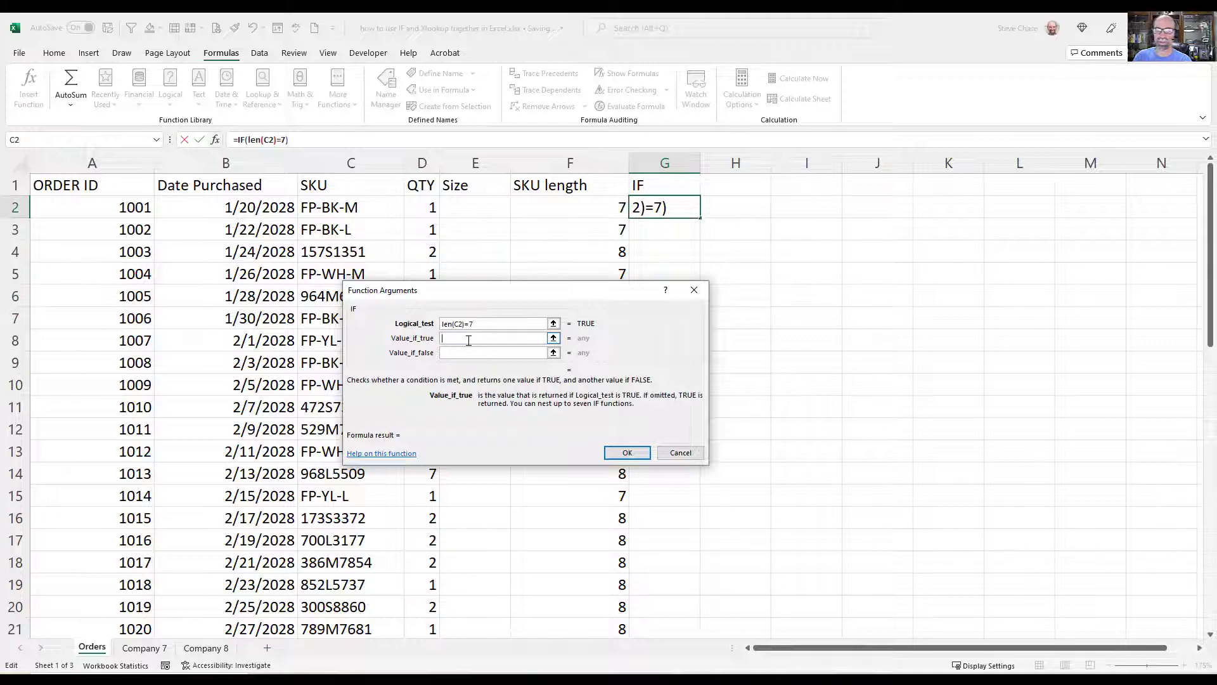
type("\"")
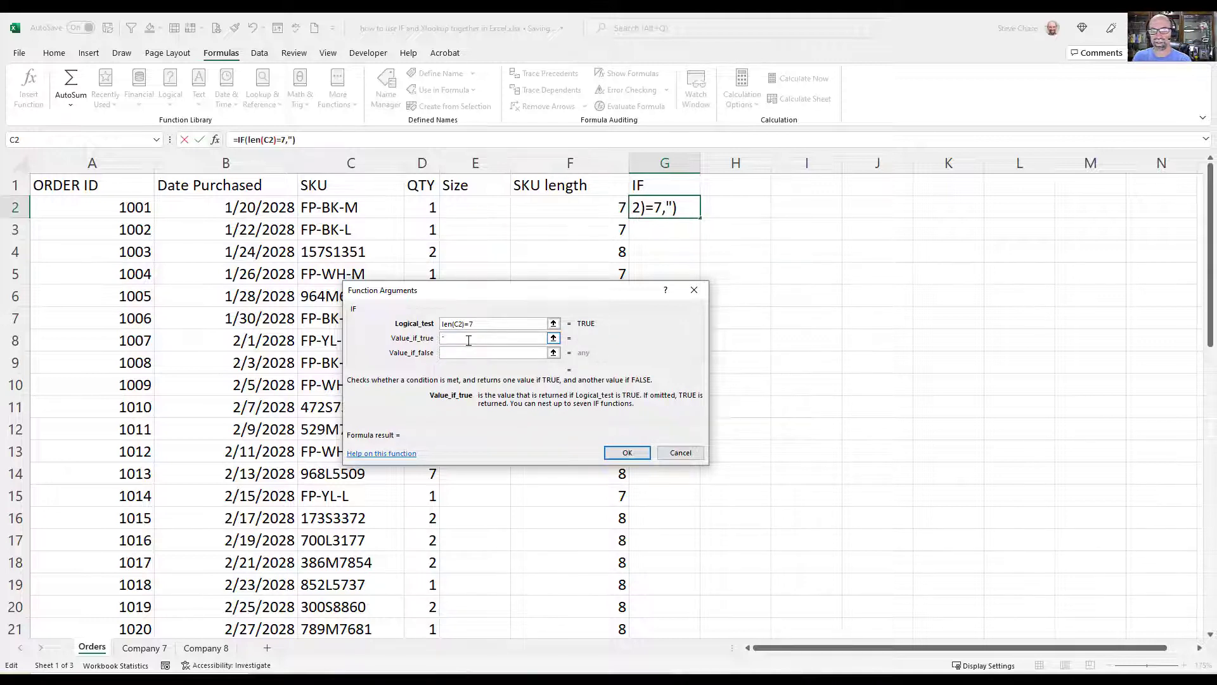
type("get ")
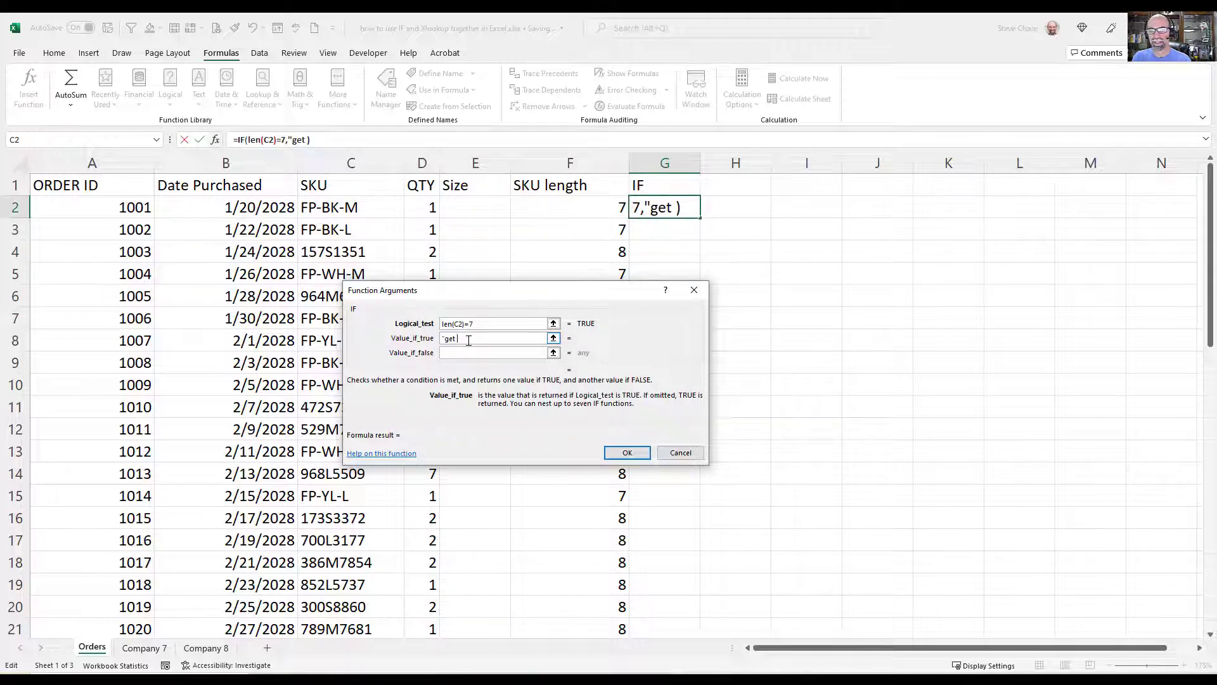
type("lookup on company 7 table\"")
left_click(475, 353)
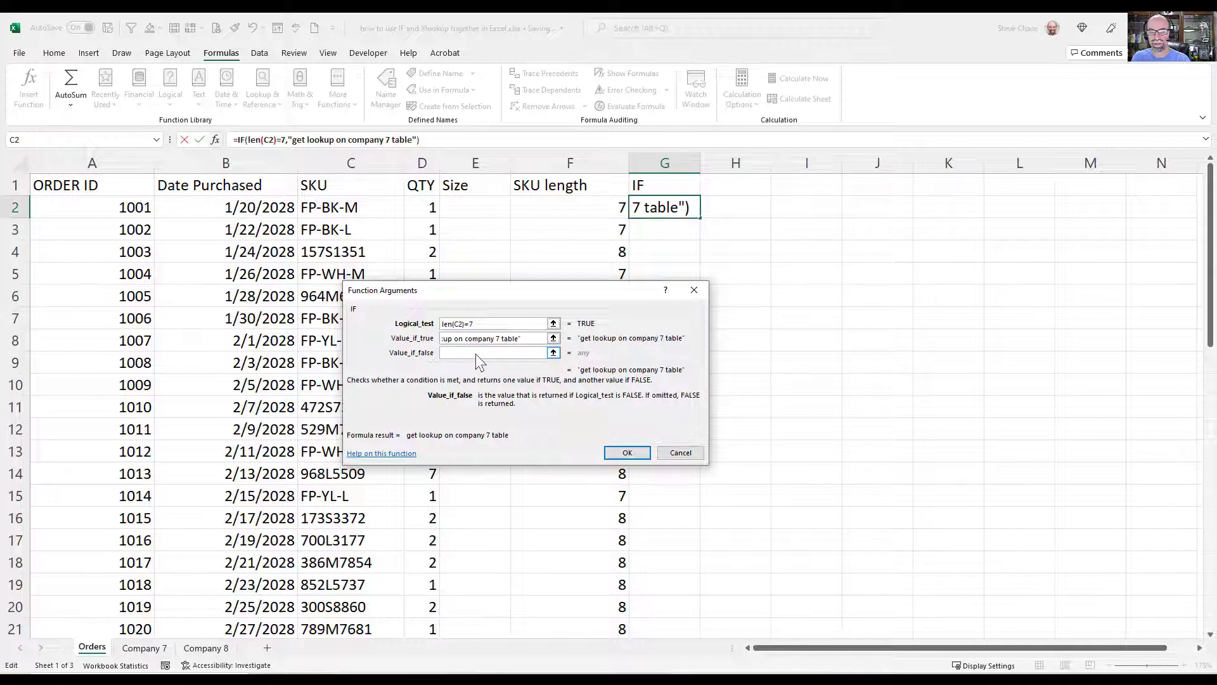
type("len(")
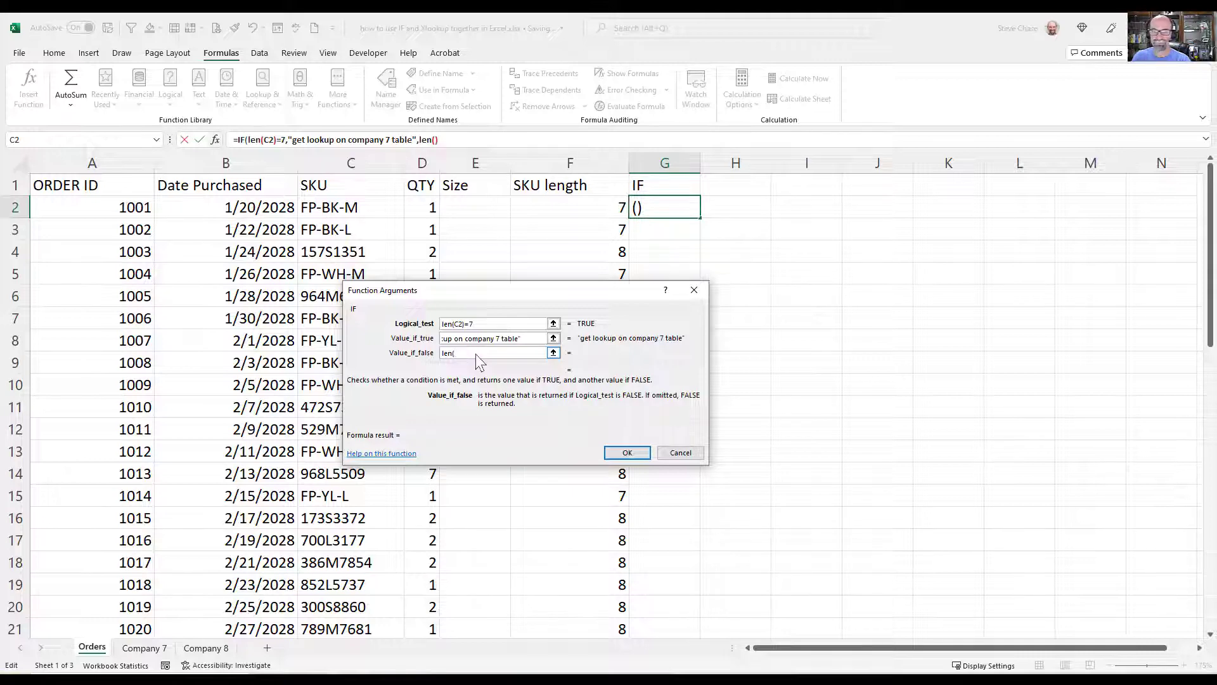
left_click(369, 208)
type(")")
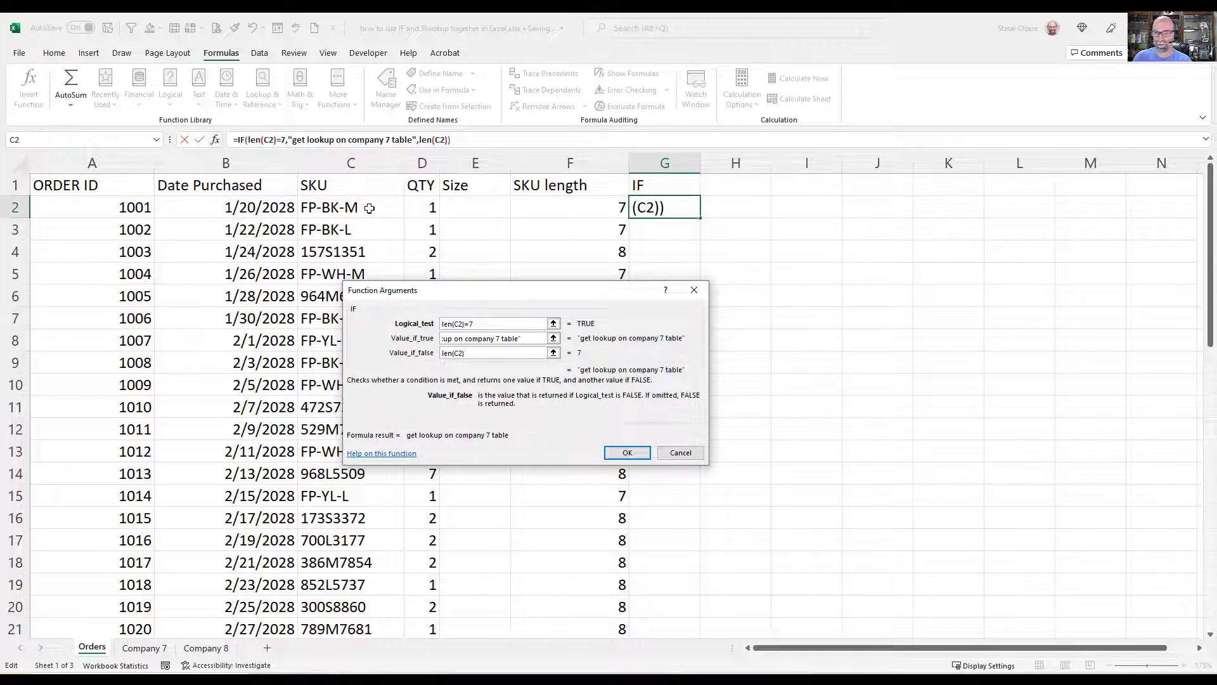
left_click(624, 454)
Autofit column G and fill the IF formula down all order rows.
double_click(700, 163)
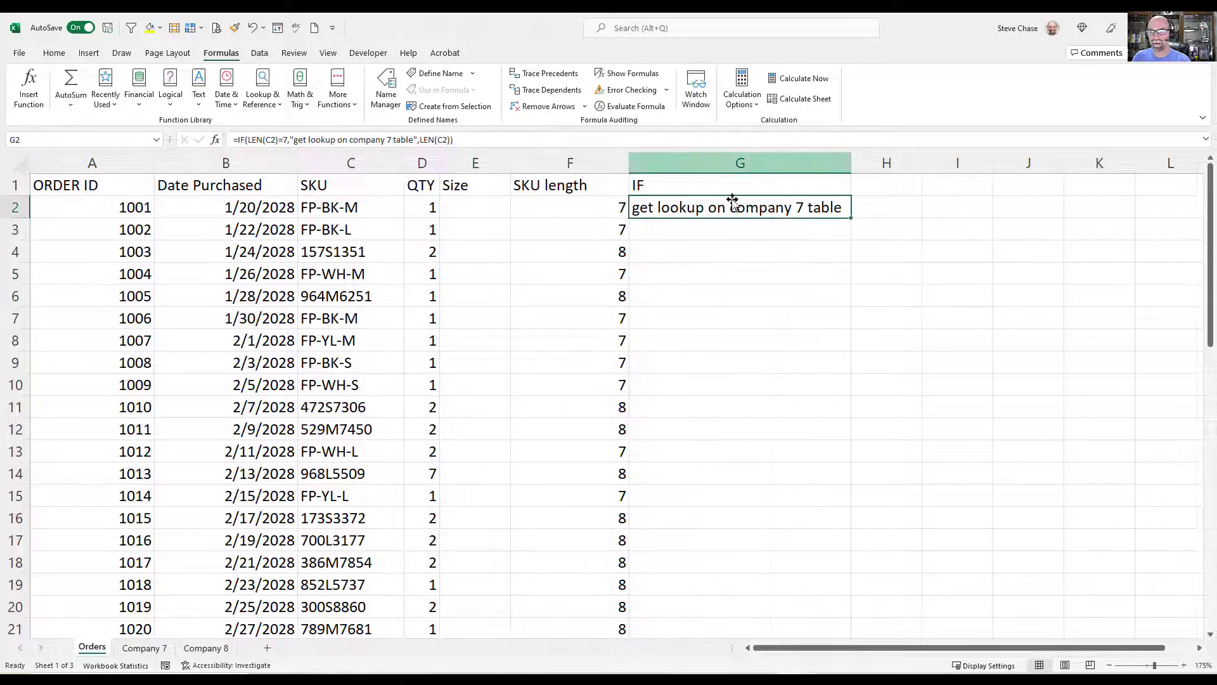
double_click(850, 217)
scroll(926, 380, "down", 4)
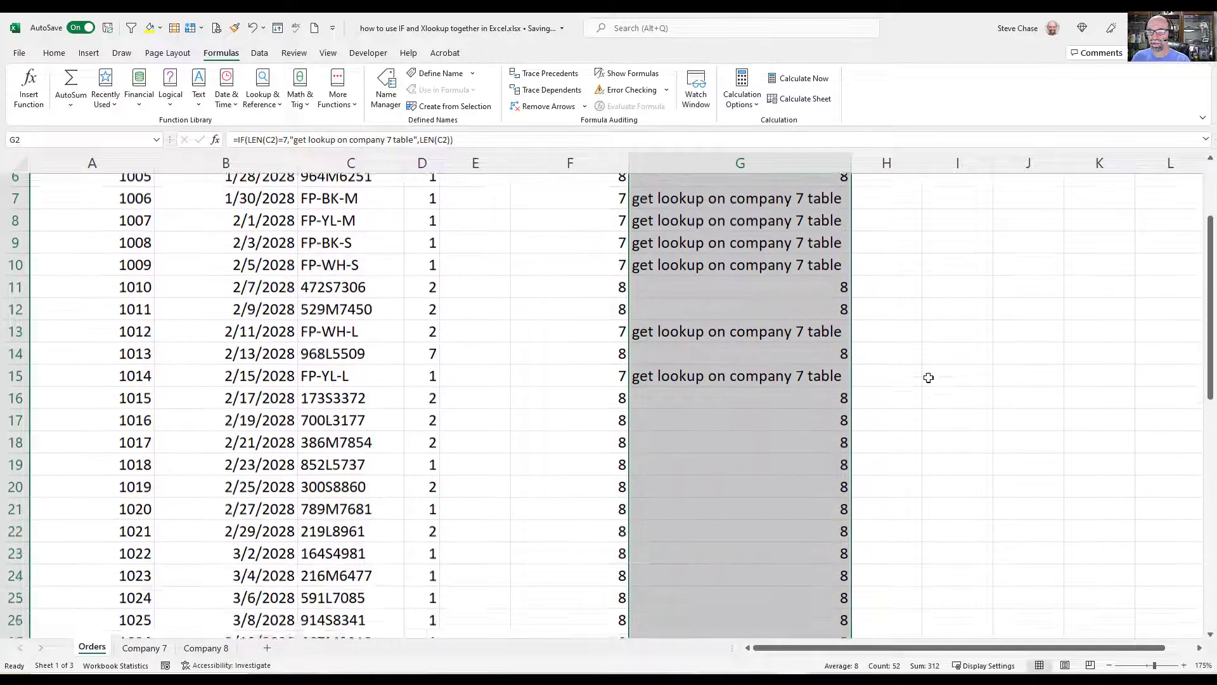
scroll(927, 409, "down", 8)
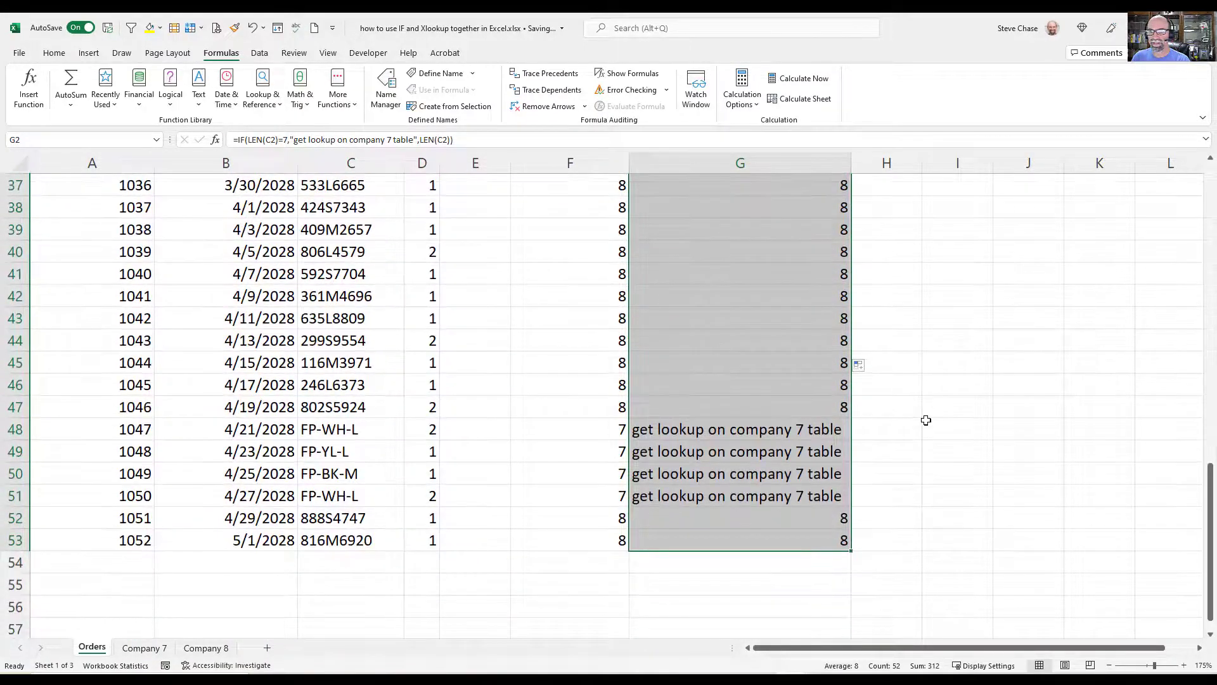
scroll(927, 418, "up", 12)
left_click(537, 420)
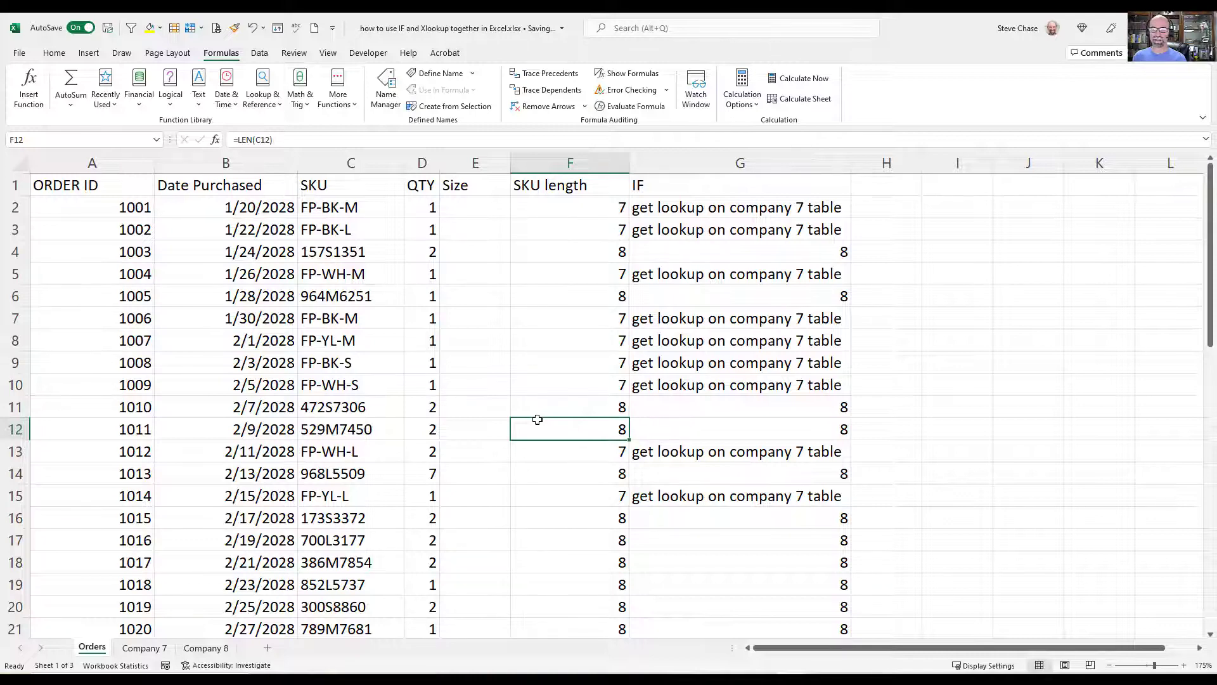
left_click(673, 210)
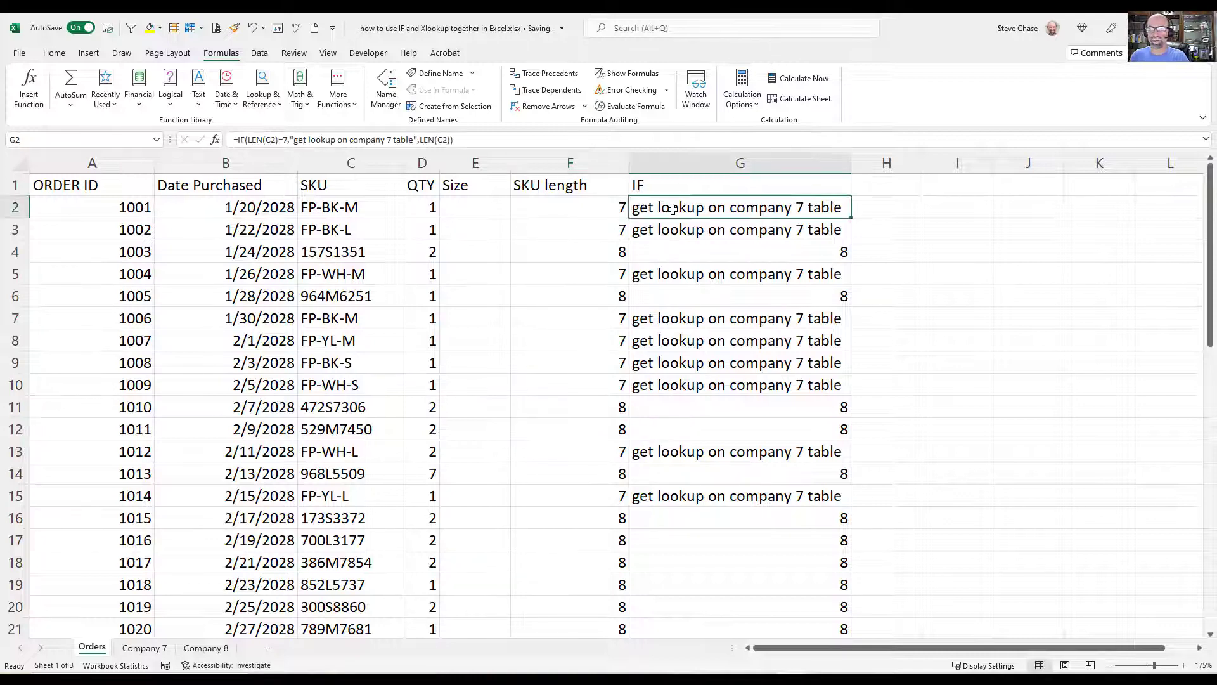
left_click(216, 140)
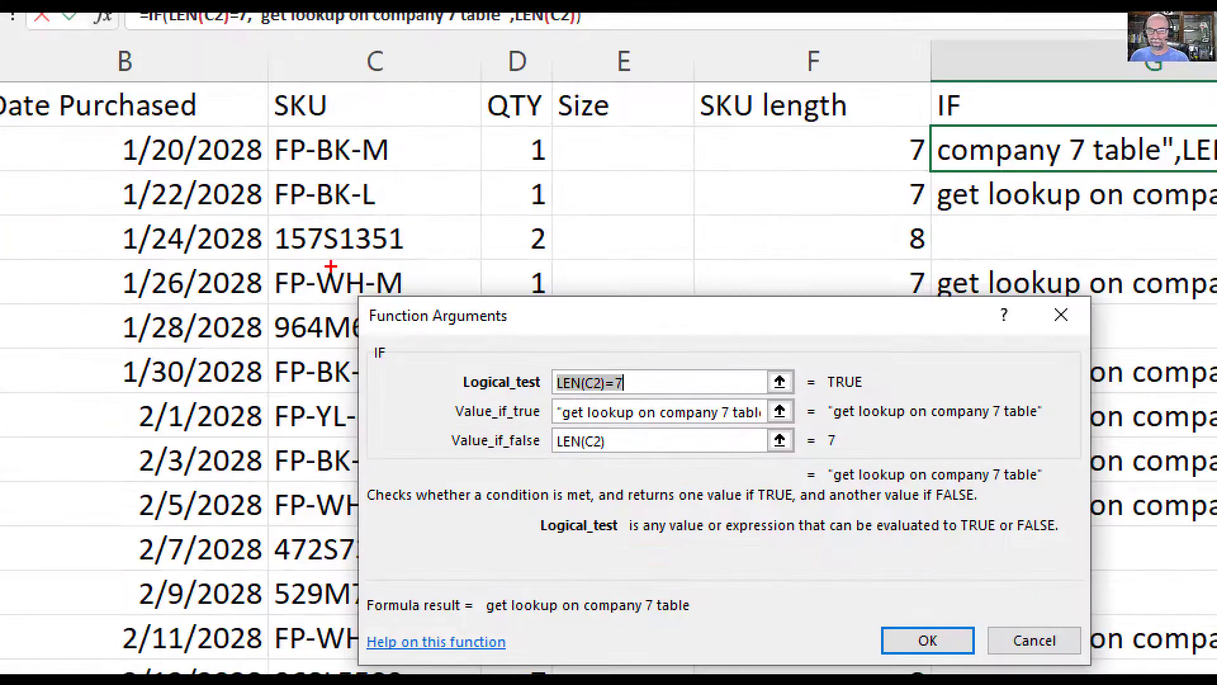
mouse_move(569, 395)
left_mouse_down()
mouse_move(600, 425)
mouse_move(573, 426)
mouse_move(660, 406)
mouse_move(667, 416)
mouse_move(683, 396)
mouse_move(684, 423)
mouse_move(688, 412)
mouse_move(704, 425)
mouse_move(730, 393)
mouse_move(736, 423)
mouse_move(736, 406)
left_mouse_up()
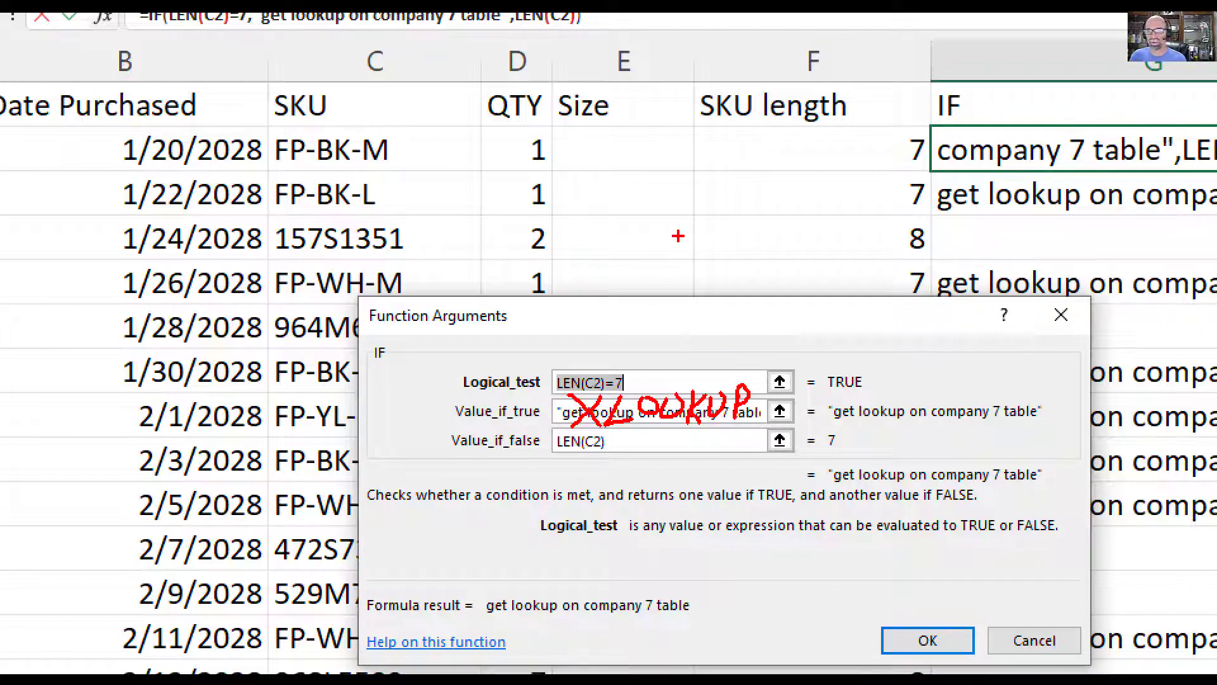
mouse_move(603, 132)
left_mouse_down()
mouse_move(608, 166)
mouse_move(596, 170)
left_mouse_up()
mouse_move(619, 216)
left_mouse_down()
mouse_move(651, 191)
mouse_move(653, 201)
left_mouse_up()
mouse_move(629, 235)
left_mouse_down()
mouse_move(623, 257)
mouse_move(657, 251)
left_mouse_up()
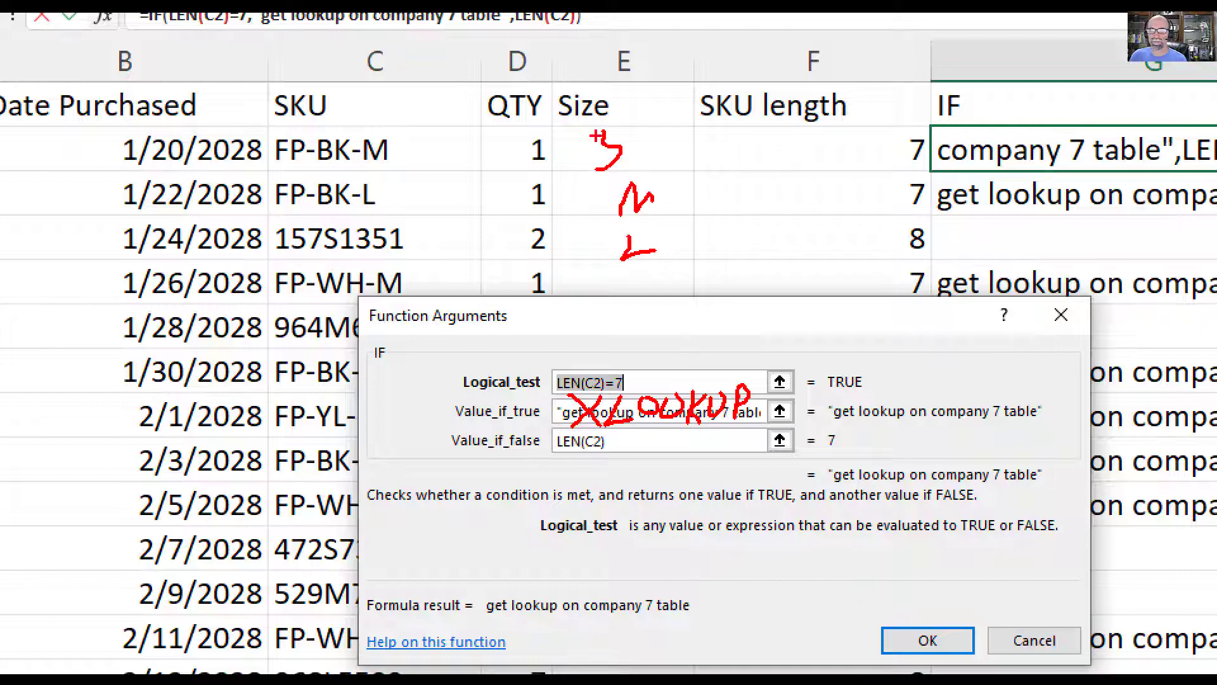
left_click_drag(603, 131, 628, 127)
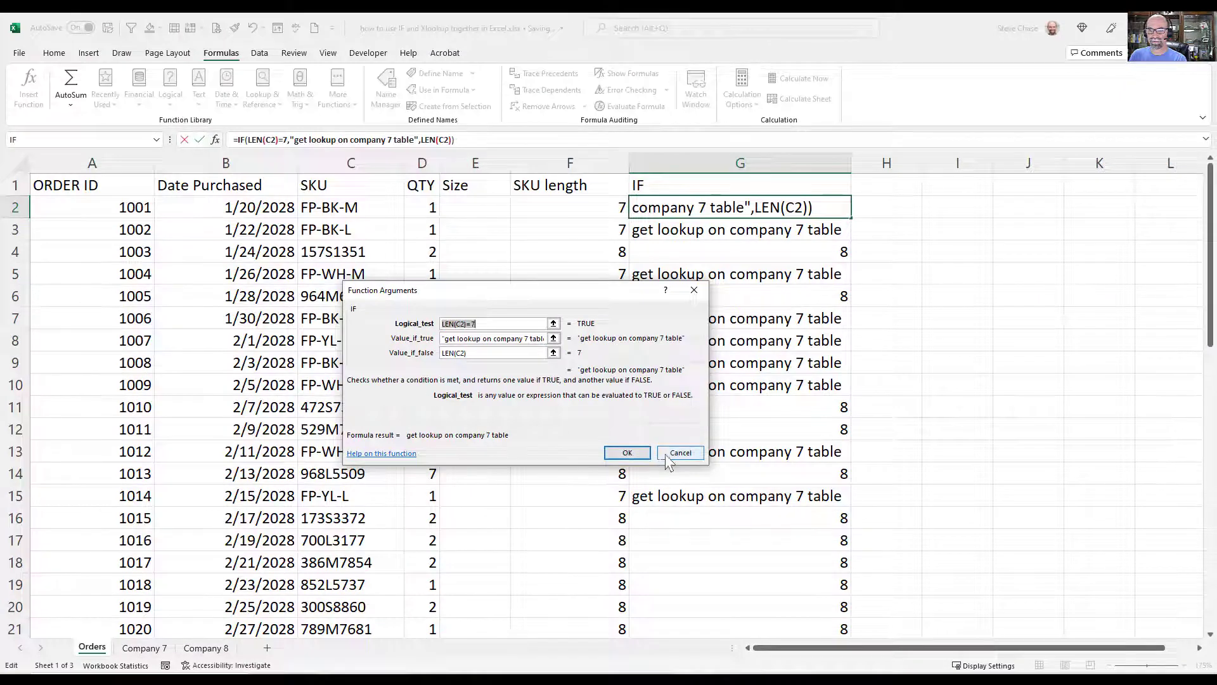
left_click(927, 641)
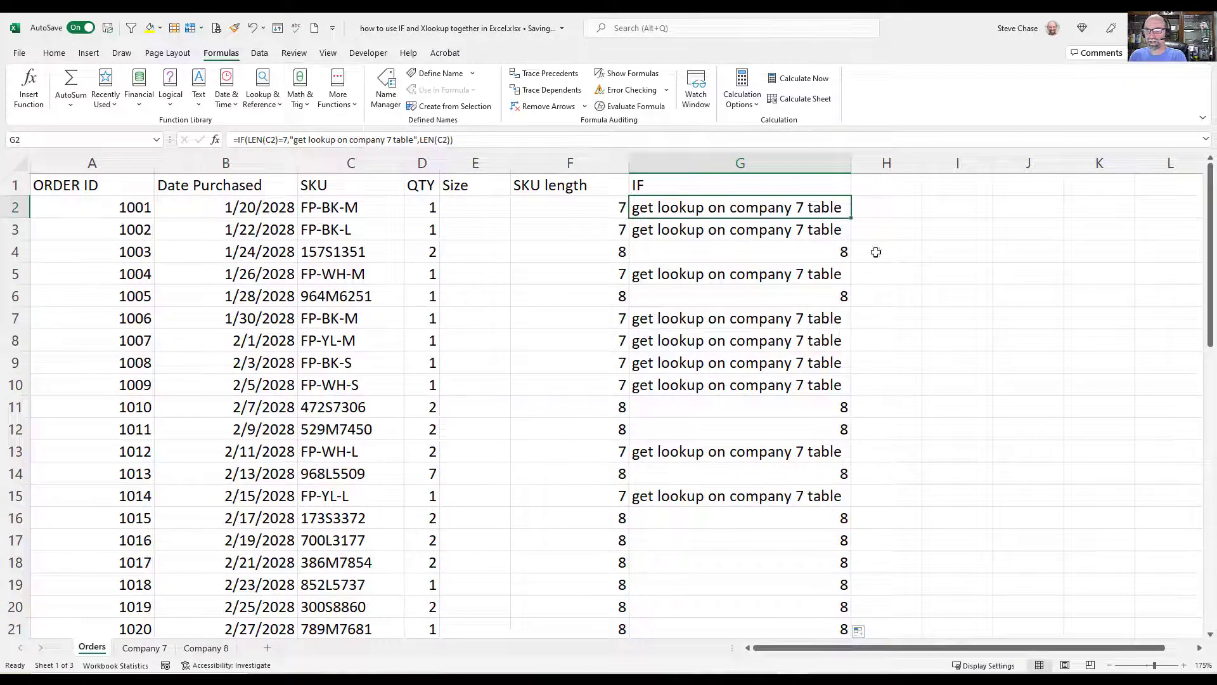
Insert an XLOOKUP function into cell H2 from the Lookup & Reference list.
left_click(888, 213)
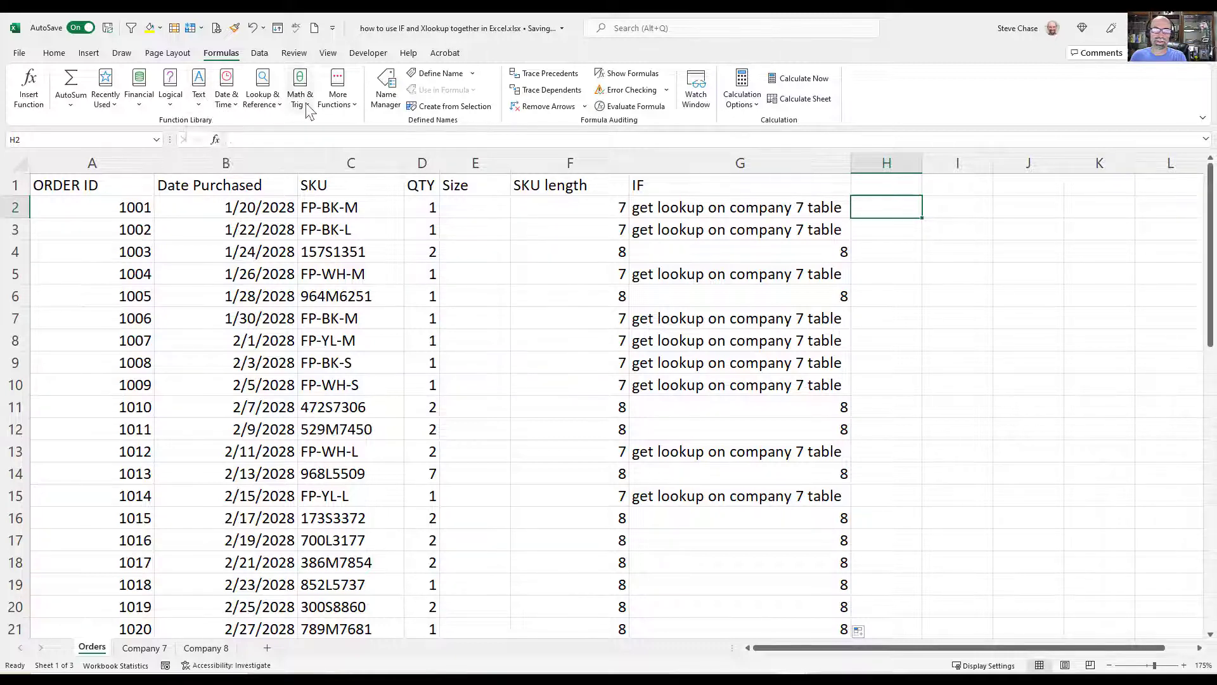
left_click(261, 94)
scroll(305, 444, "down", 5)
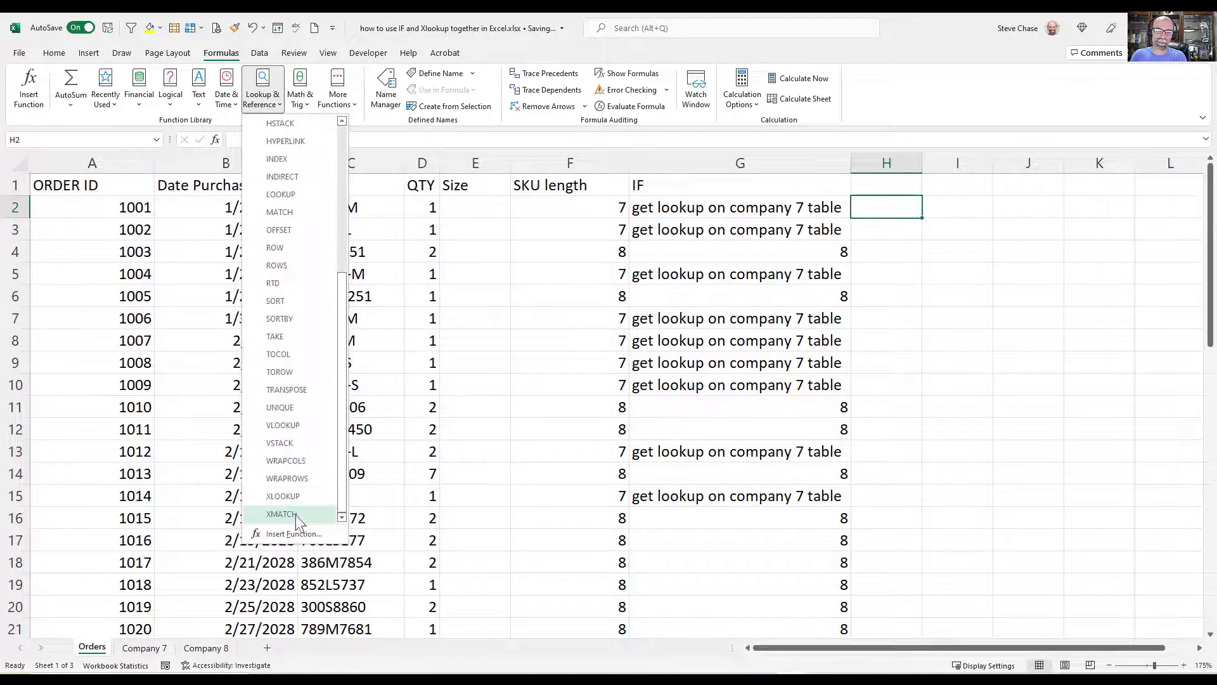
mouse_move(294, 505)
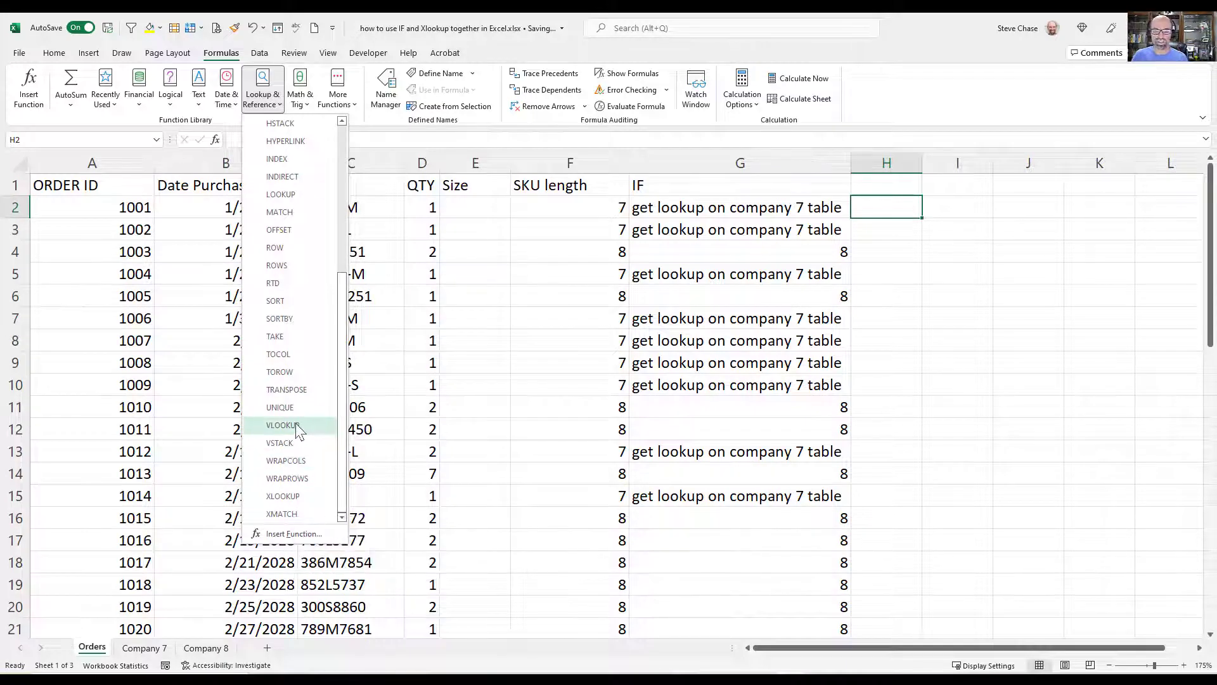
mouse_move(295, 424)
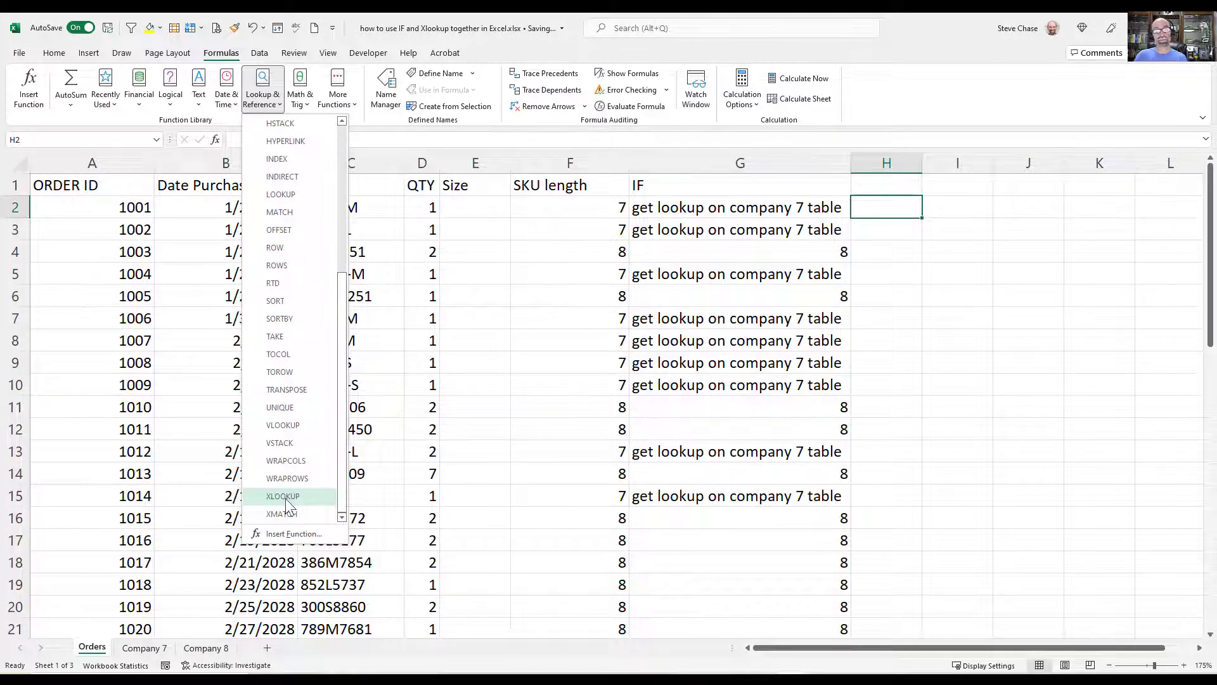
left_click(285, 498)
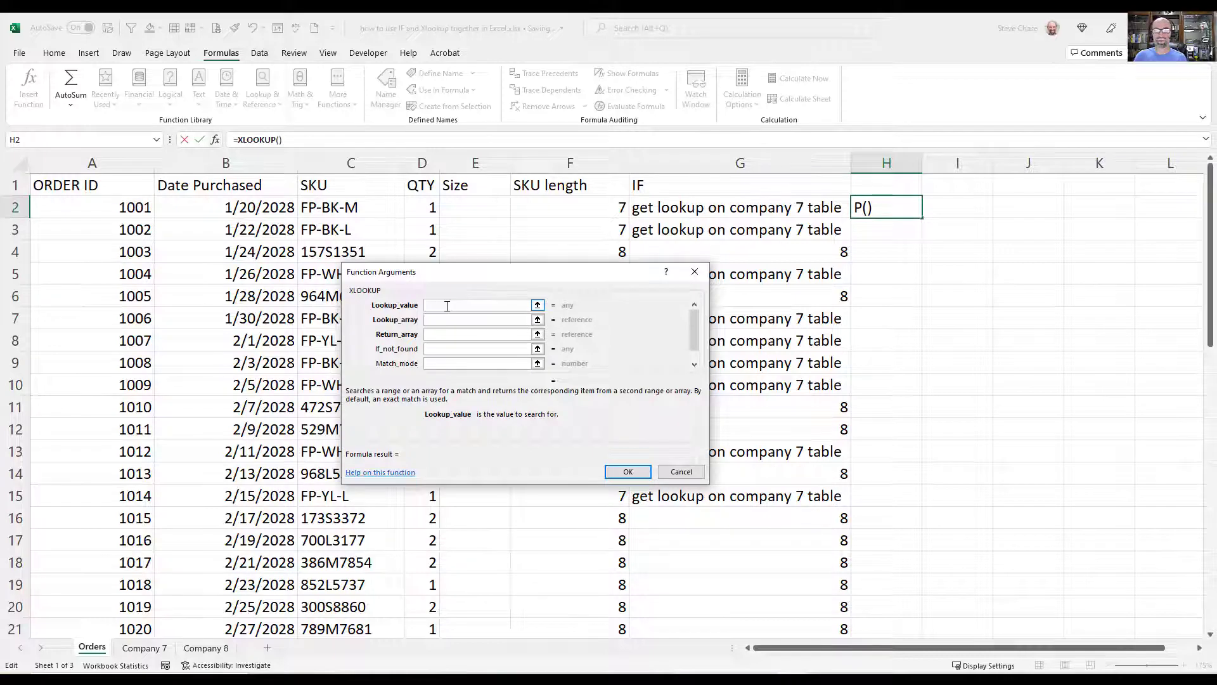
Set XLOOKUP lookup value C2, lookup array Company7[SKU], and return array Company7[Size].
left_click(346, 209)
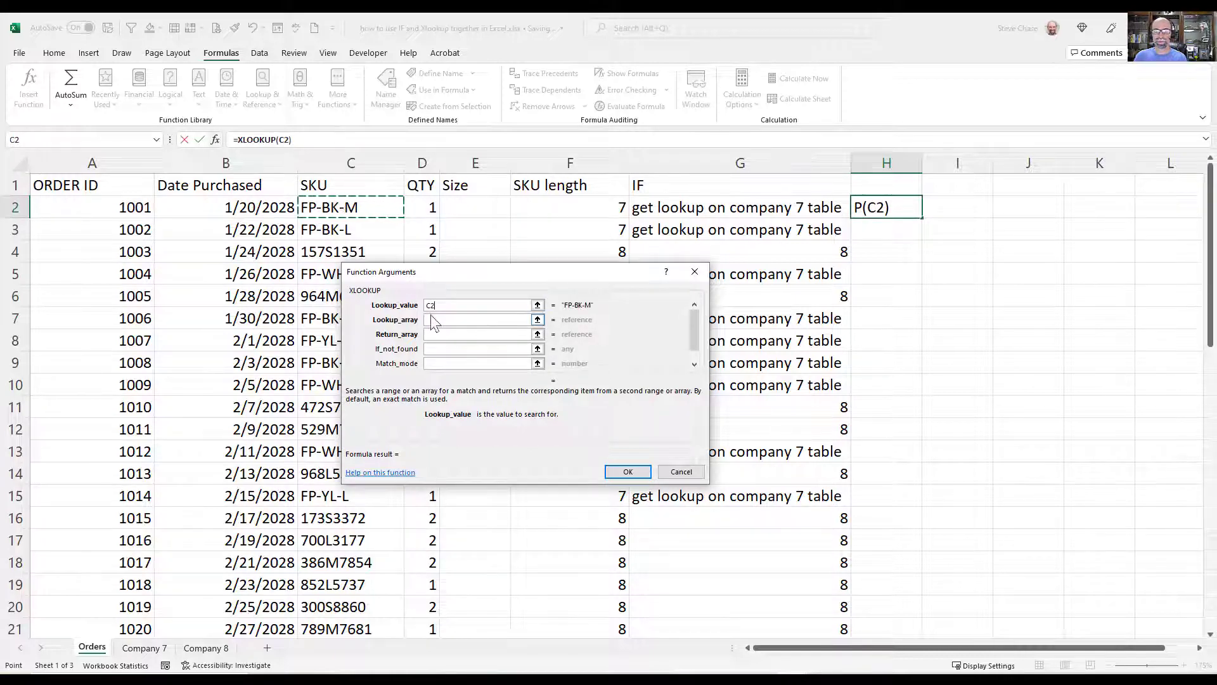
left_click(438, 319)
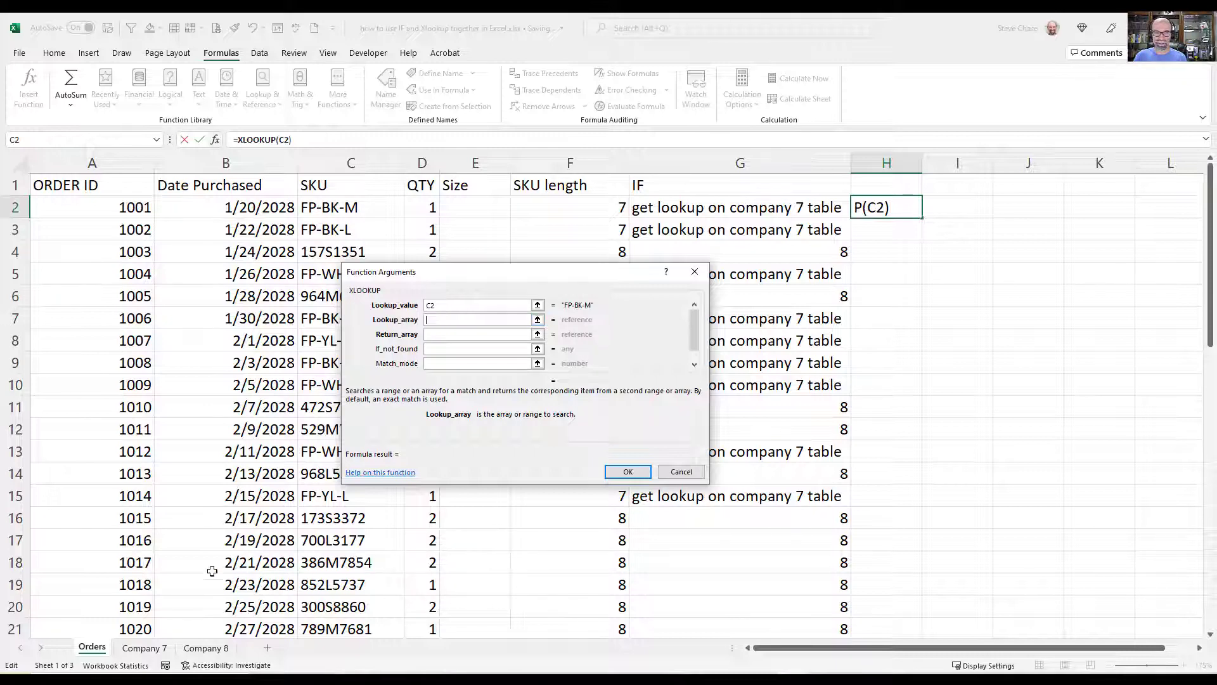
left_click(161, 659)
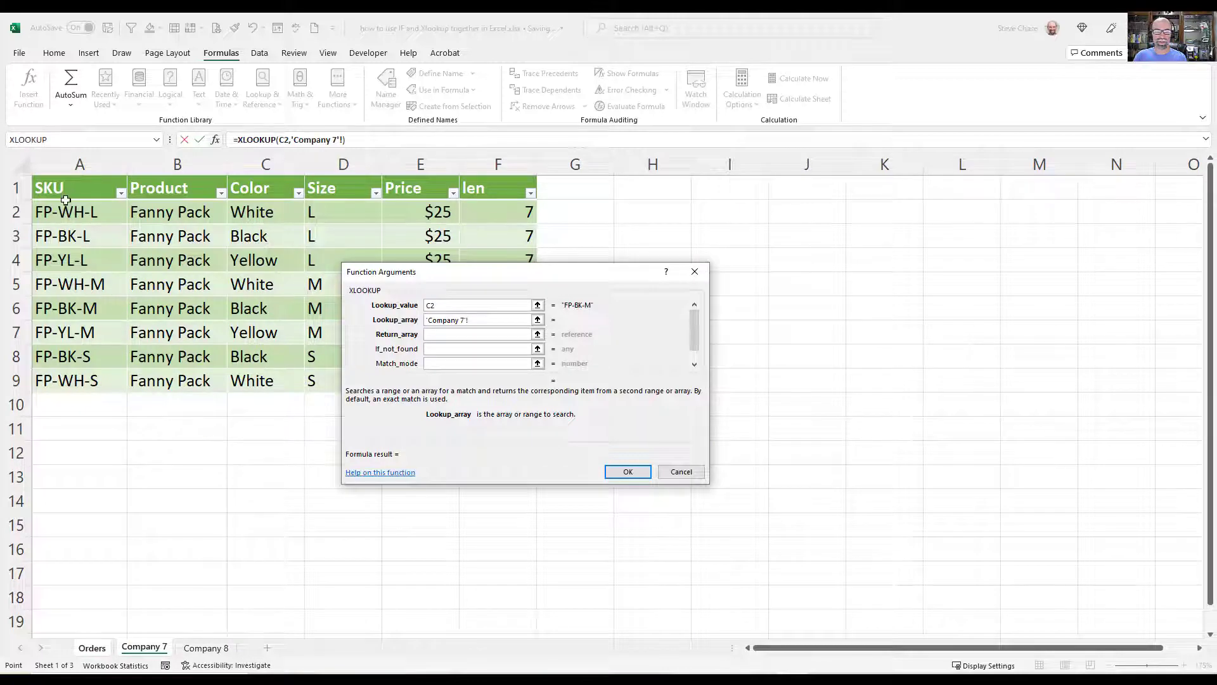
left_click(67, 174)
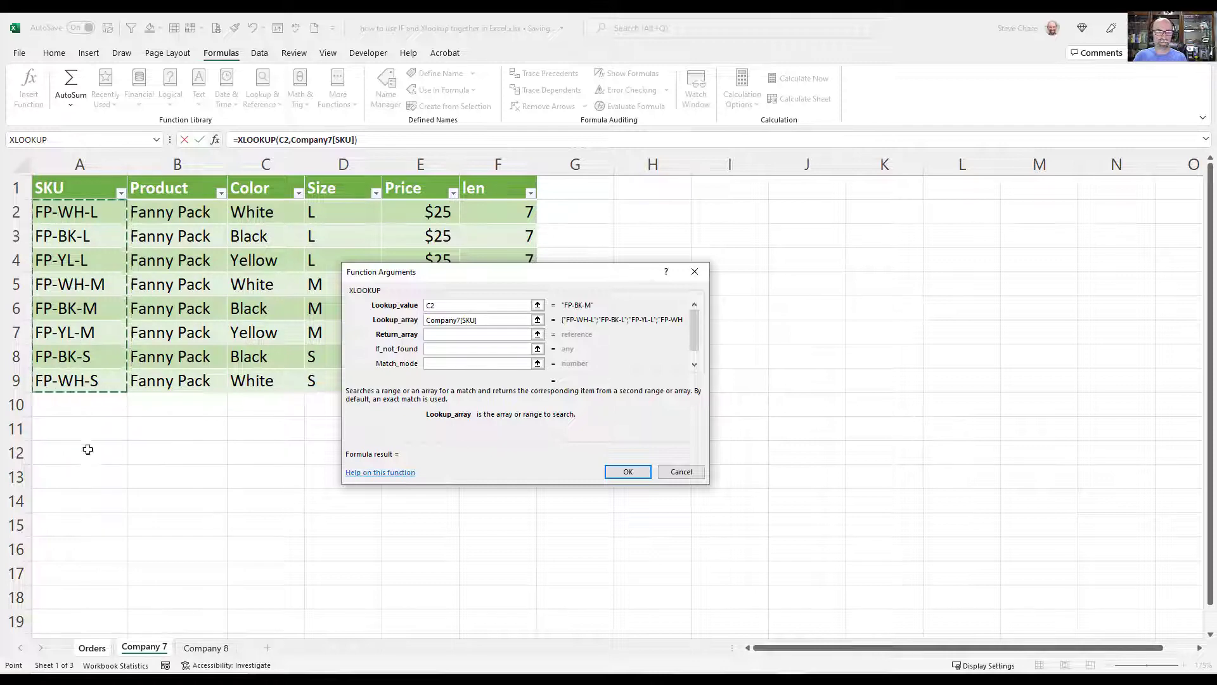
left_click(431, 337)
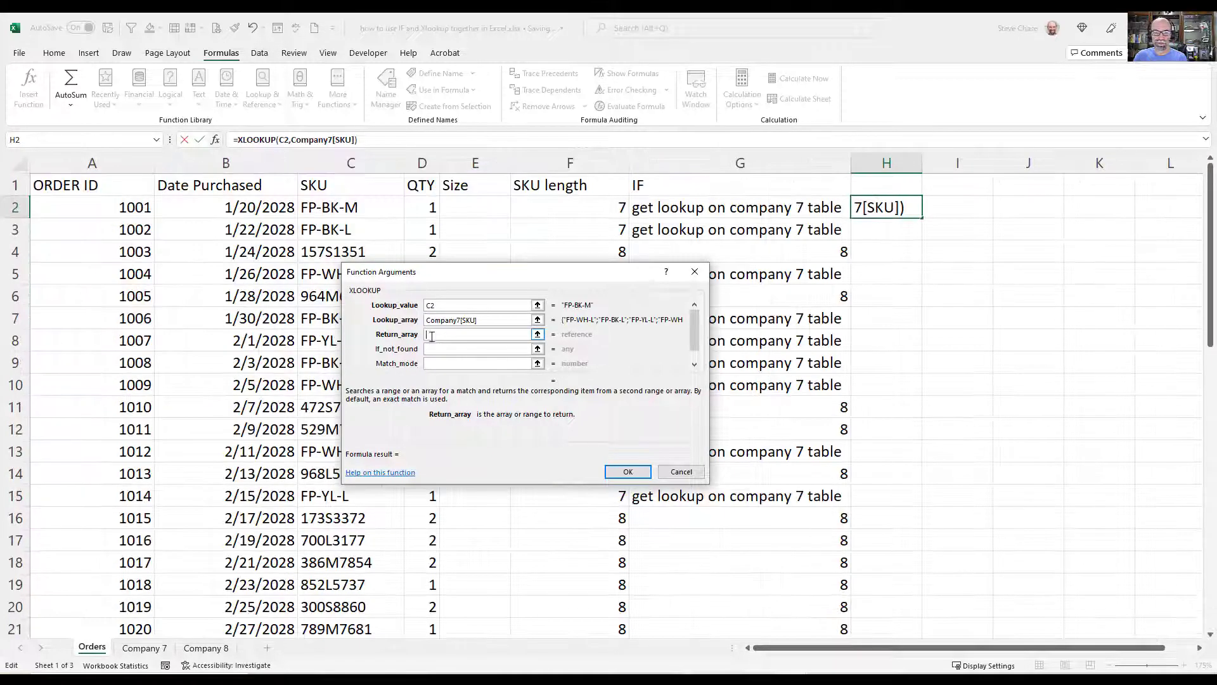
left_click(145, 647)
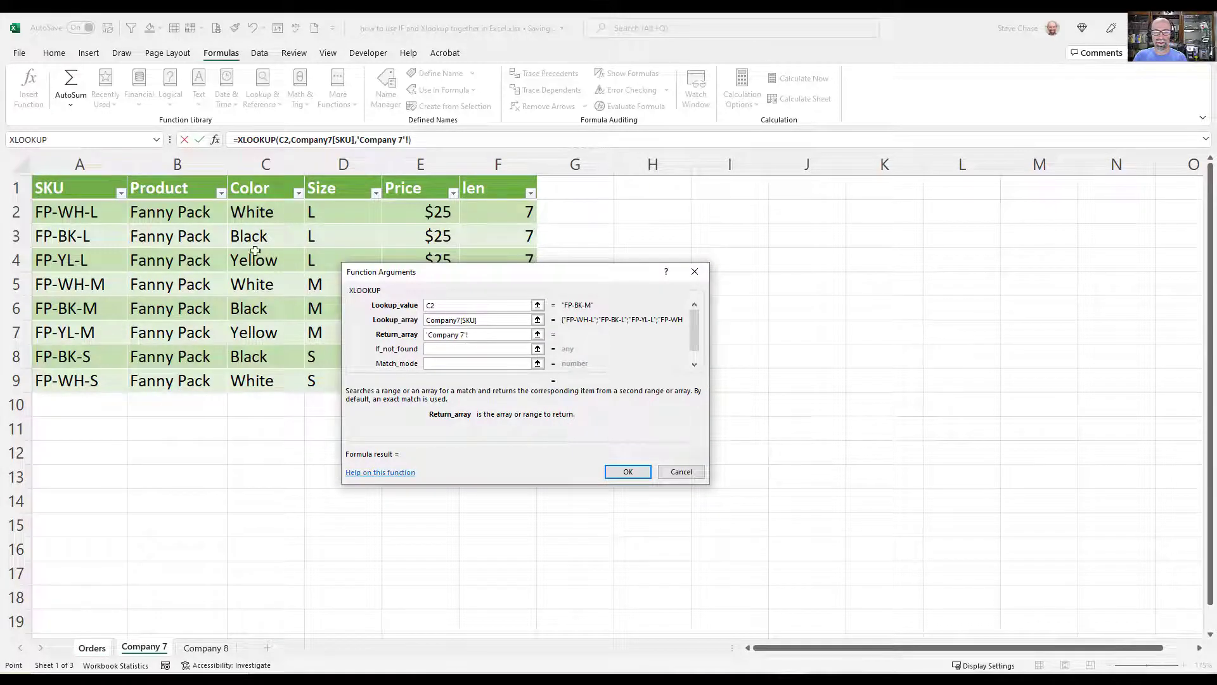
left_click(340, 177)
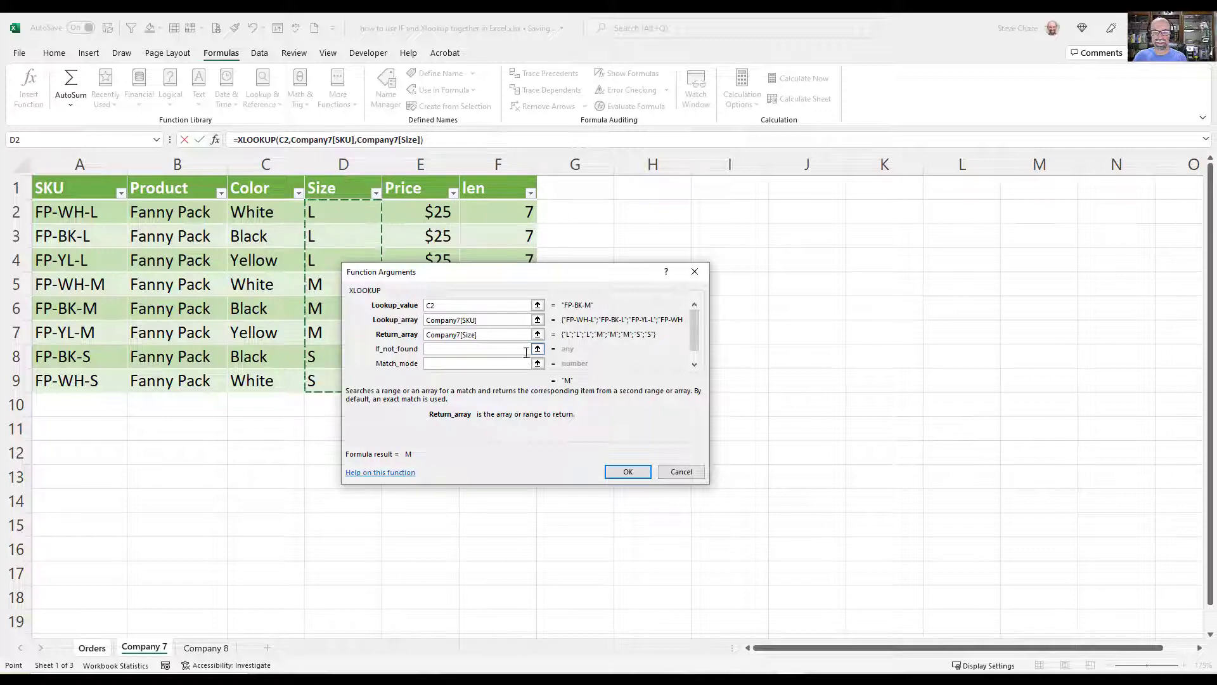
Set the if-not-found value to "not found - check table" and confirm the formula.
left_click(458, 349)
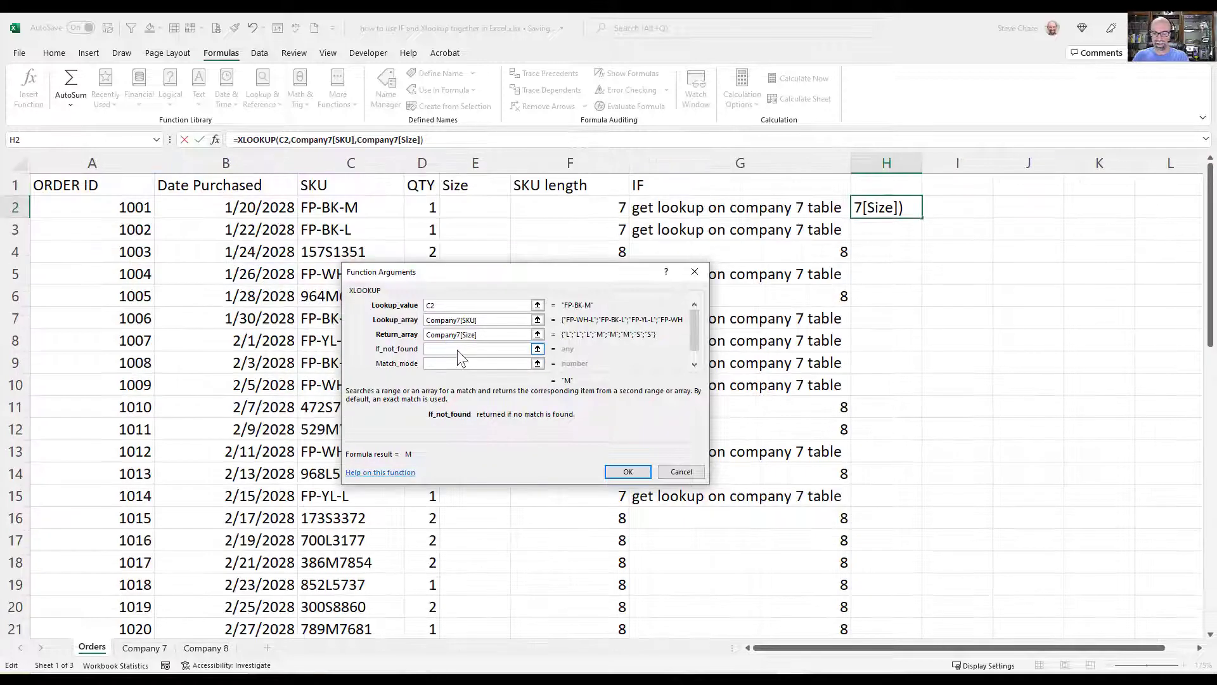
type("\"")
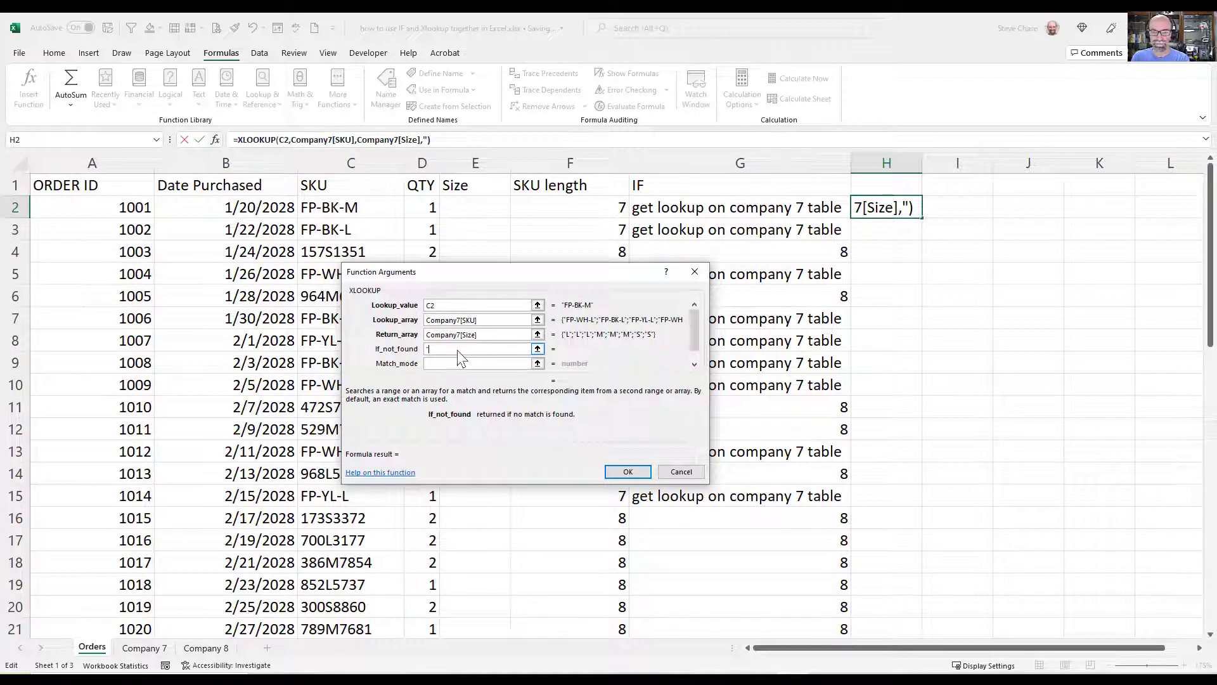
type("not ")
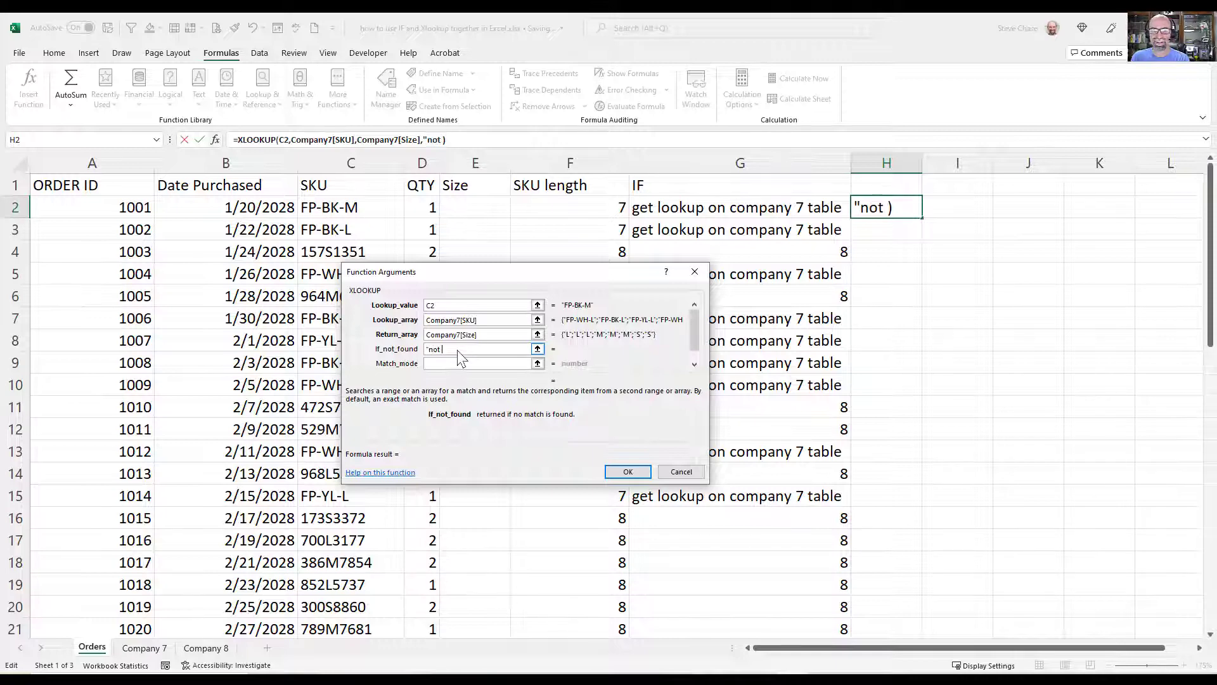
type("found\"")
key("BackSpace")
type("- check ")
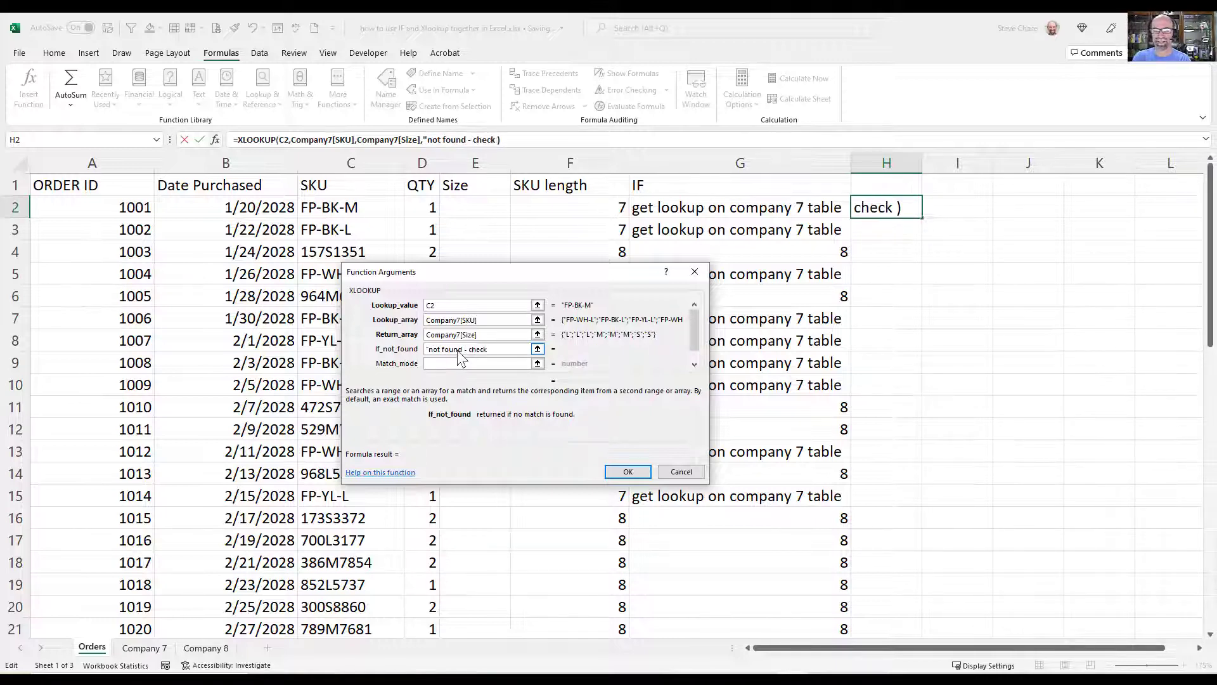
type("table\"")
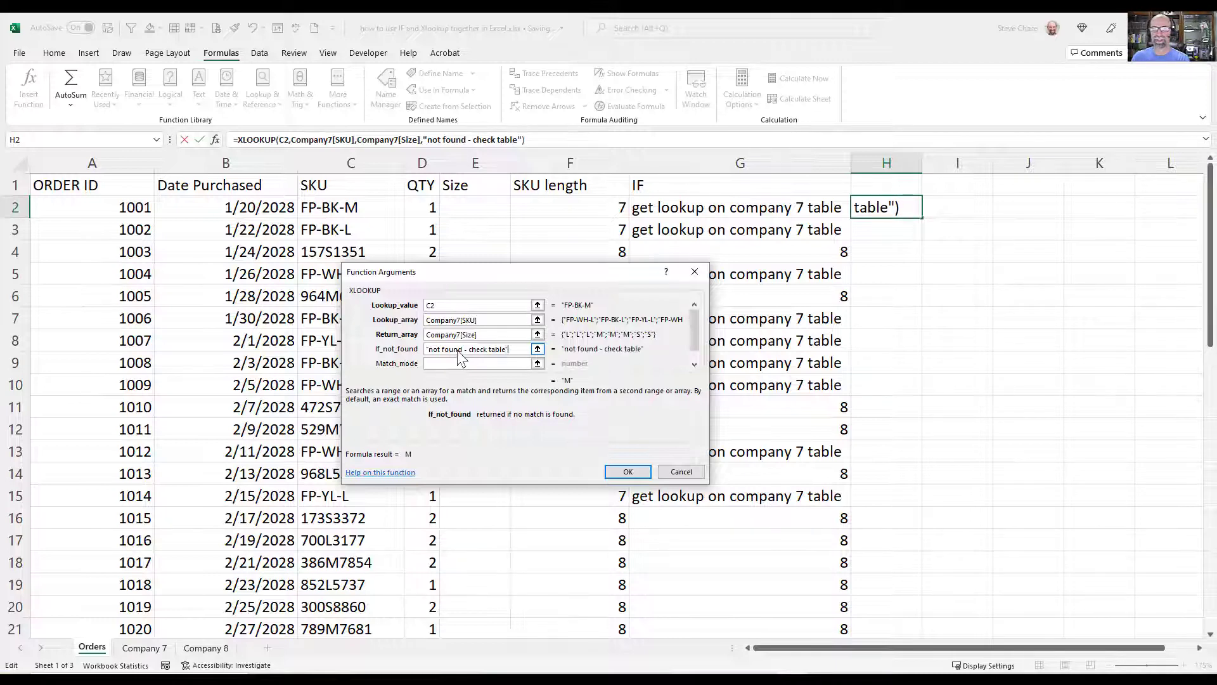
left_click(455, 363)
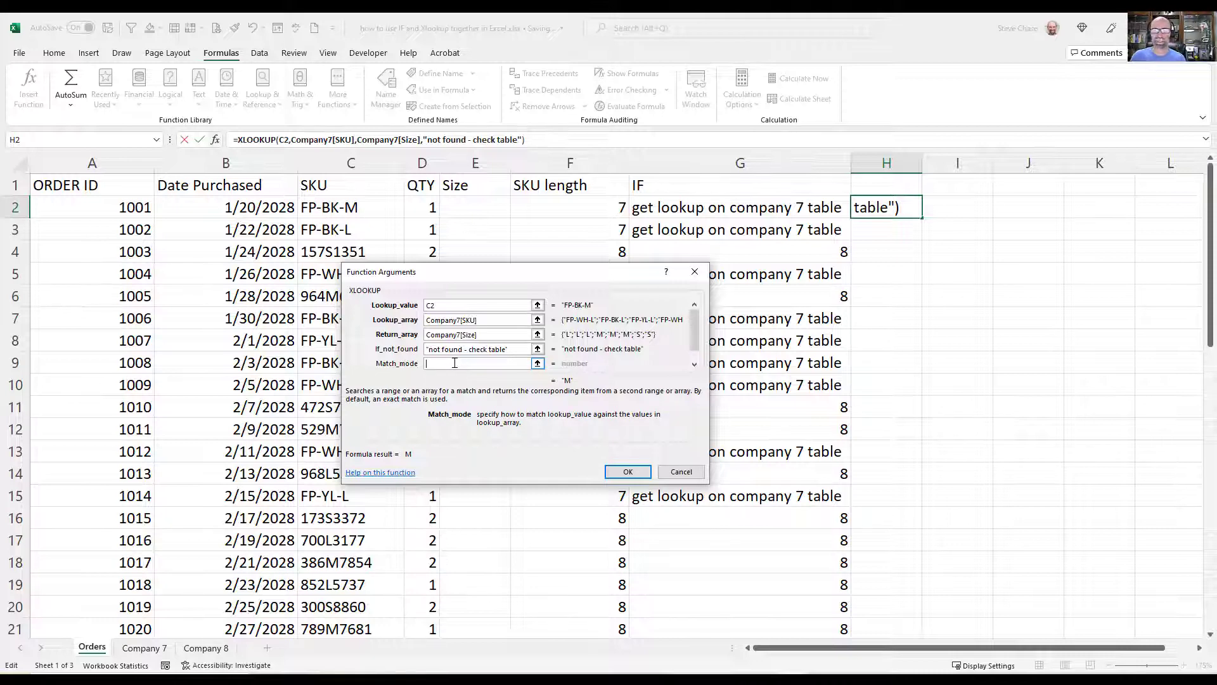
left_click(625, 474)
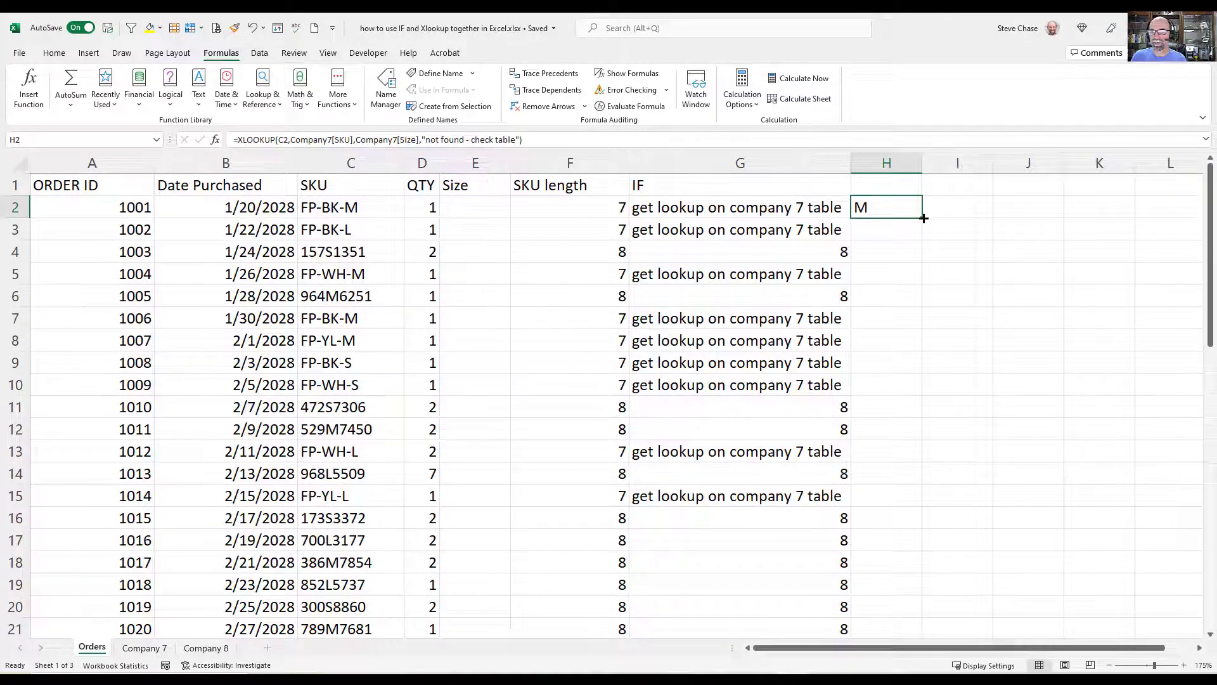
Fill H2's XLOOKUP down column H and autofit the column to show the not-found messages.
double_click(920, 217)
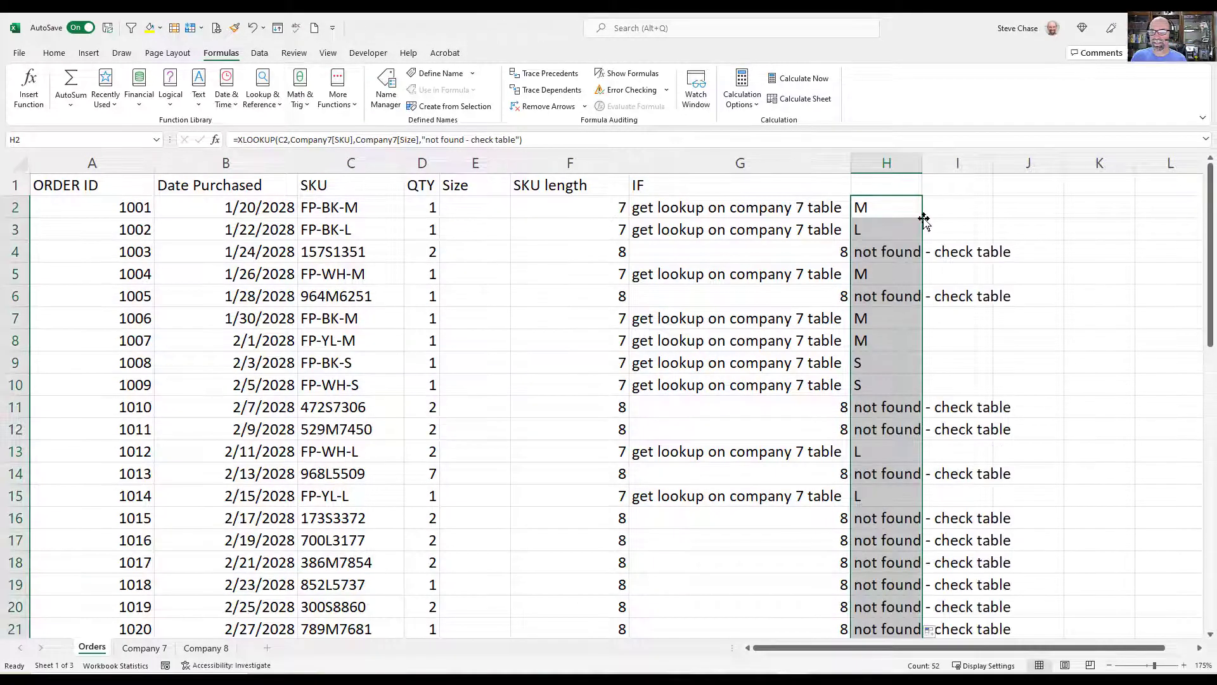
double_click(924, 163)
left_click(955, 364)
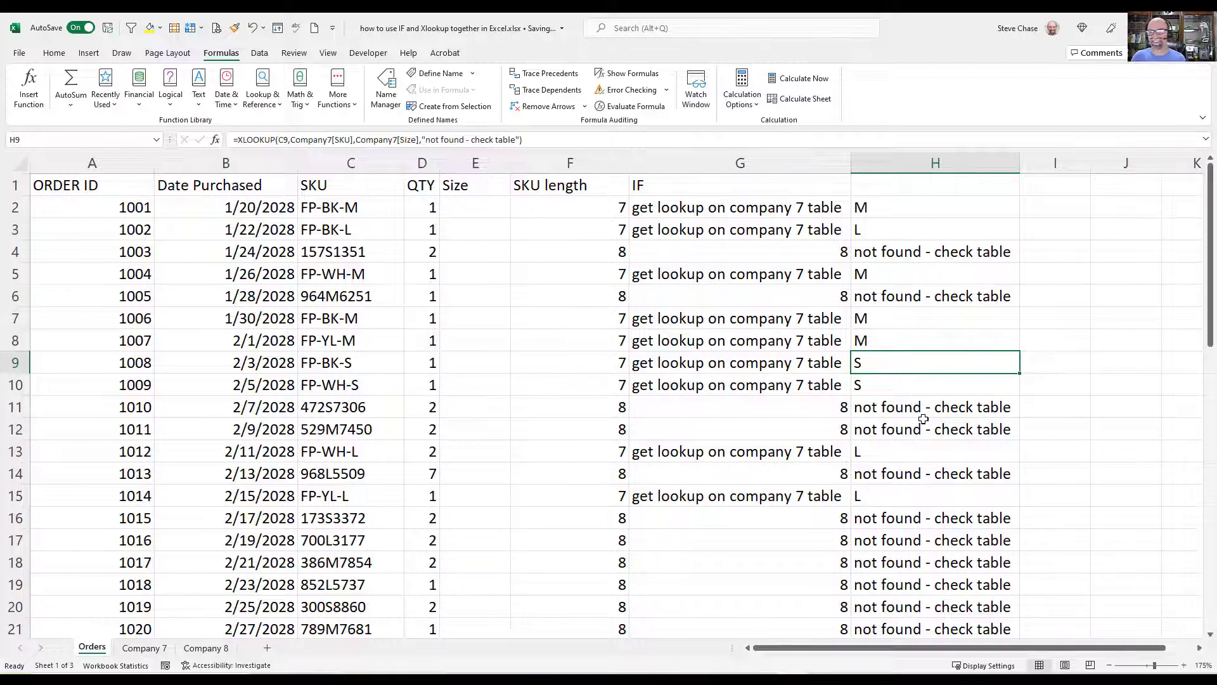
left_click(896, 208)
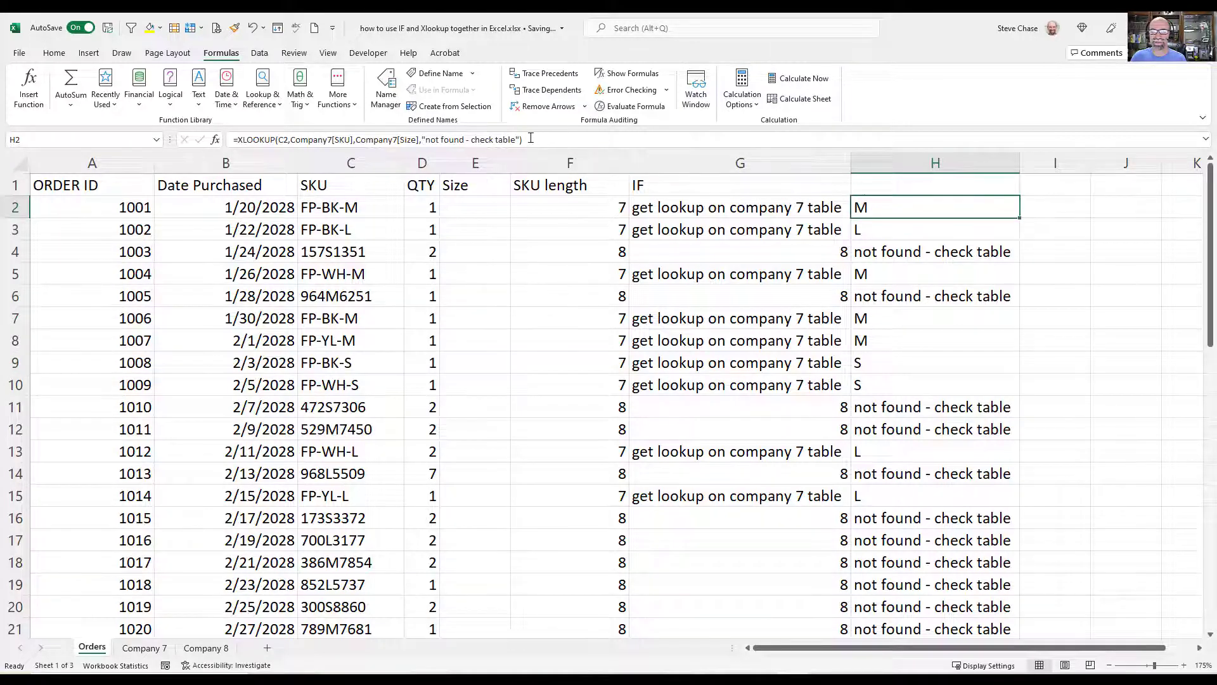
left_click_drag(526, 140, 237, 141)
right_click(239, 141)
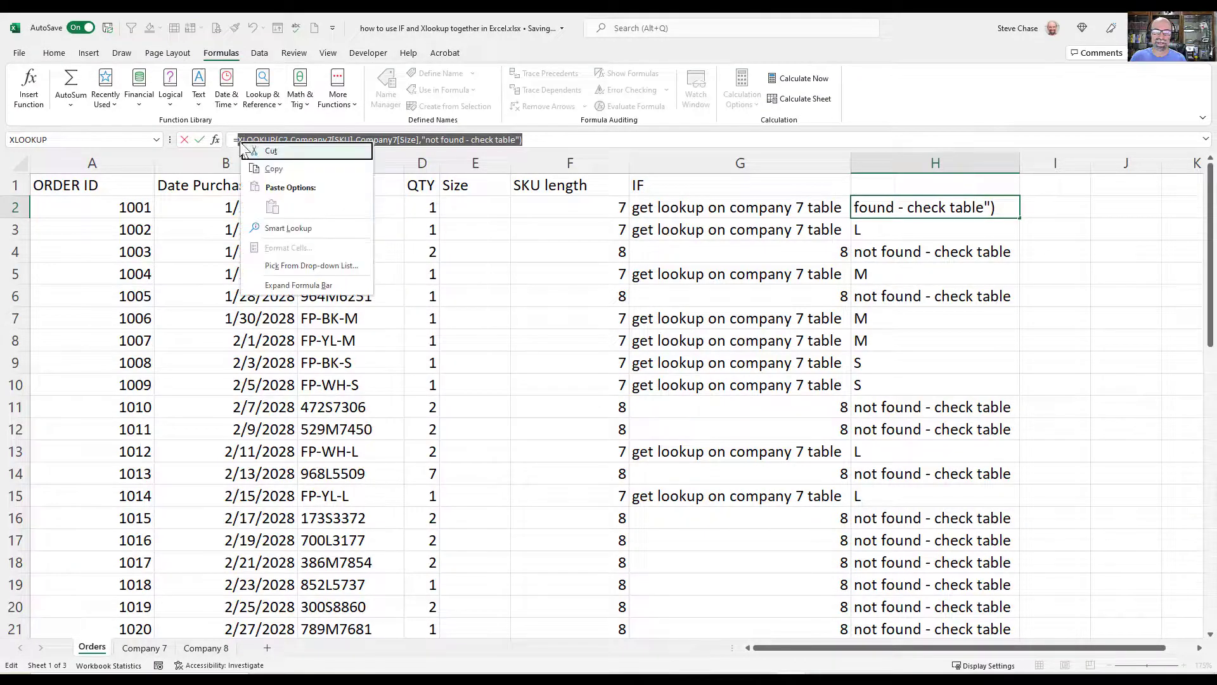
left_click(272, 166)
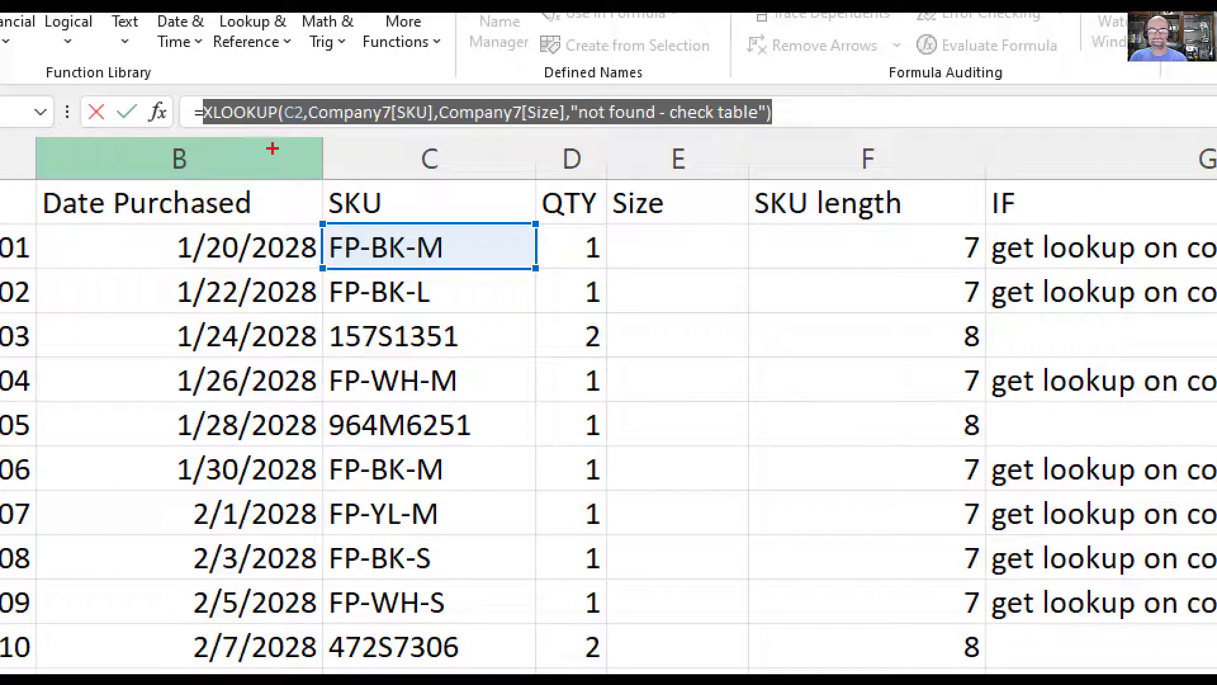
mouse_move(198, 122)
left_mouse_down()
mouse_move(776, 134)
mouse_move(544, 80)
mouse_move(206, 111)
mouse_move(219, 136)
left_mouse_up()
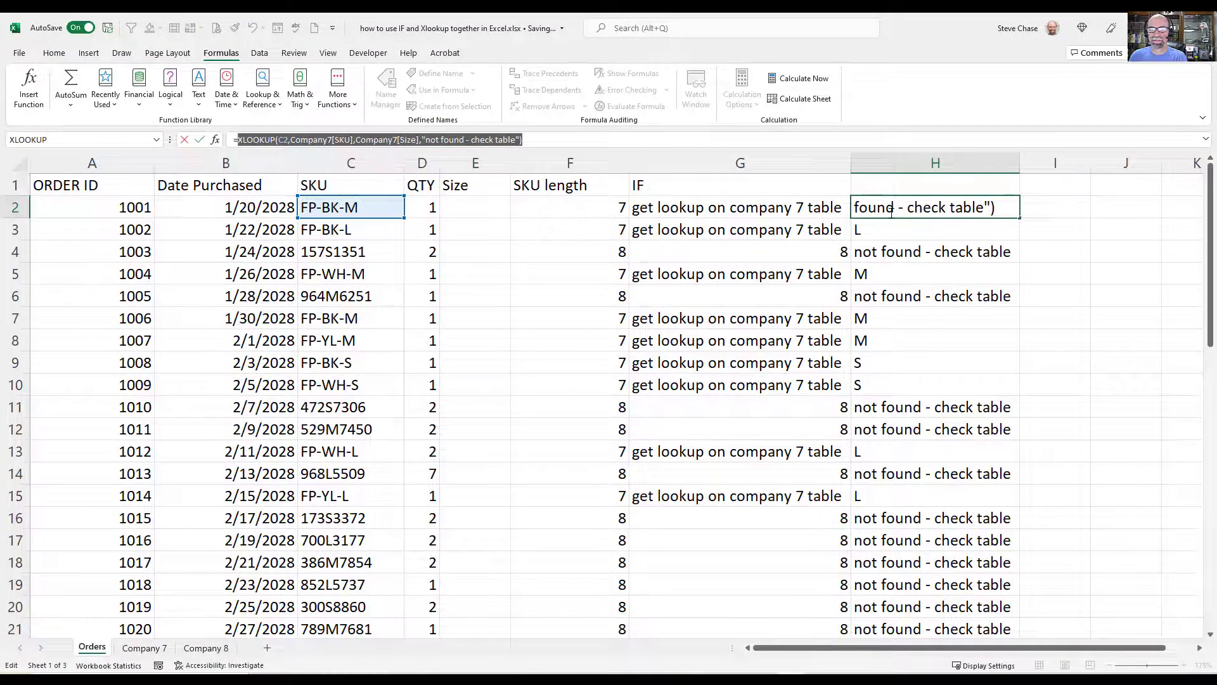
key("Escape")
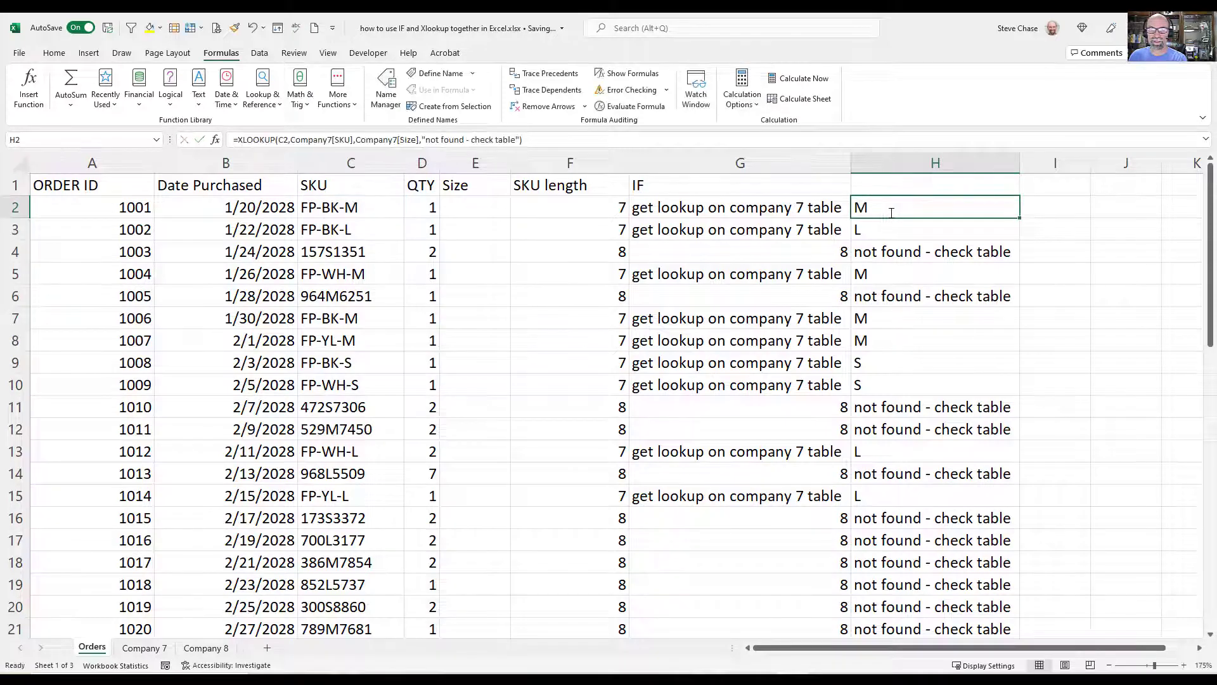
Replace G2's IF true result with the pasted Company 7 XLOOKUP and fill it down column G.
left_click(675, 212)
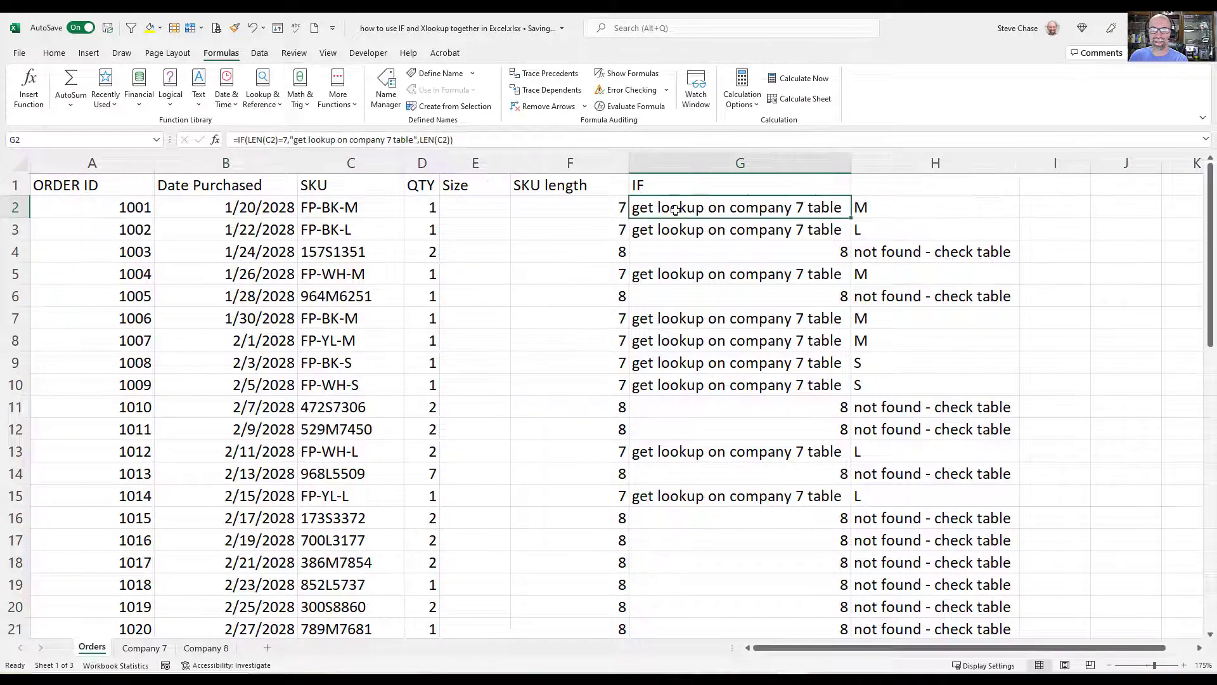
left_click(216, 140)
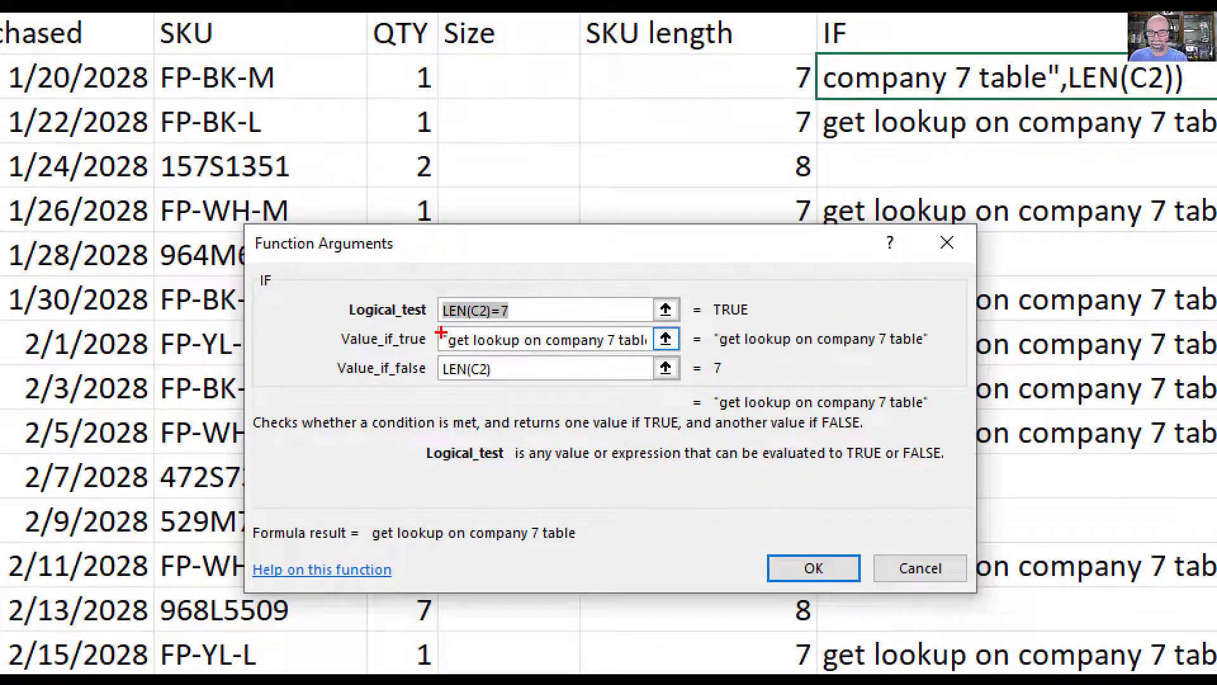
mouse_move(441, 332)
left_mouse_down()
mouse_move(508, 350)
mouse_move(662, 336)
mouse_move(487, 350)
left_mouse_up()
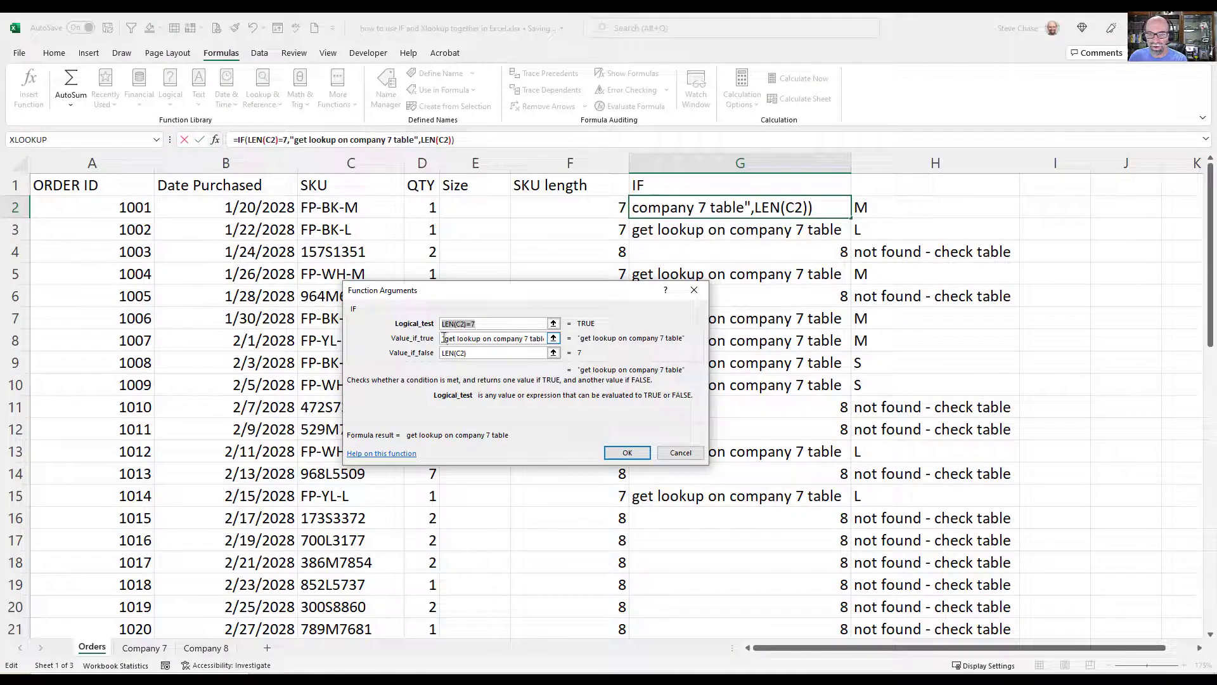
key("Tab")
key("BackSpace")
key("ctrl+v")
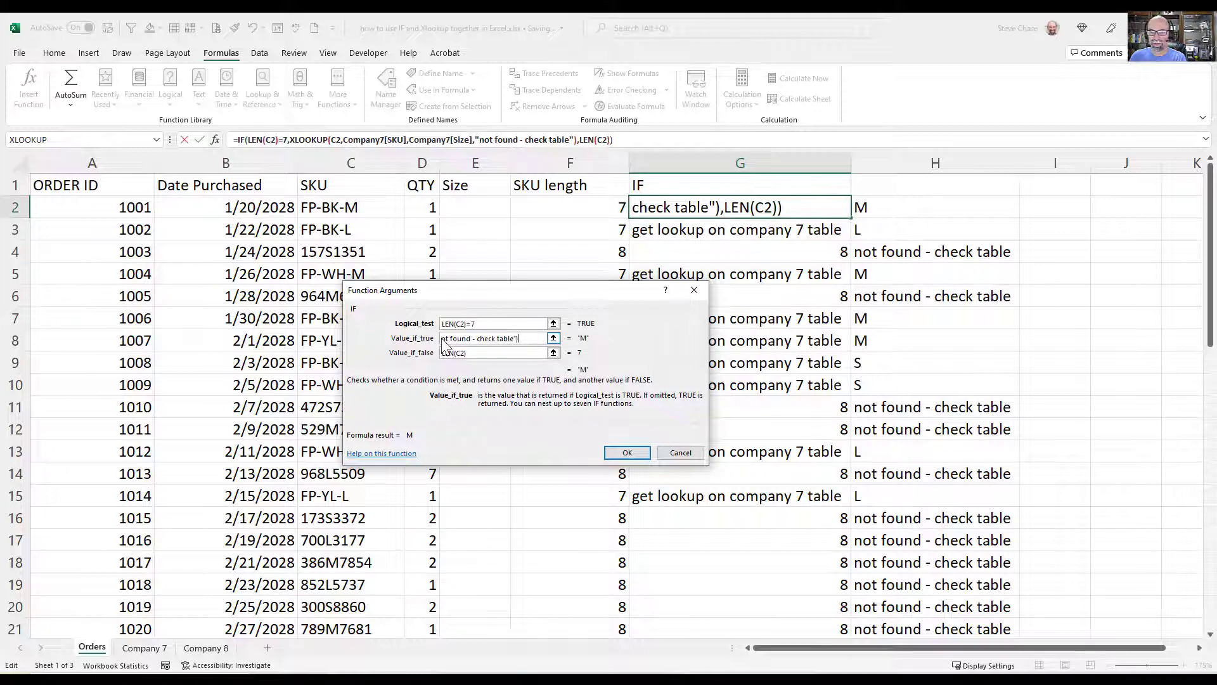
left_click(624, 453)
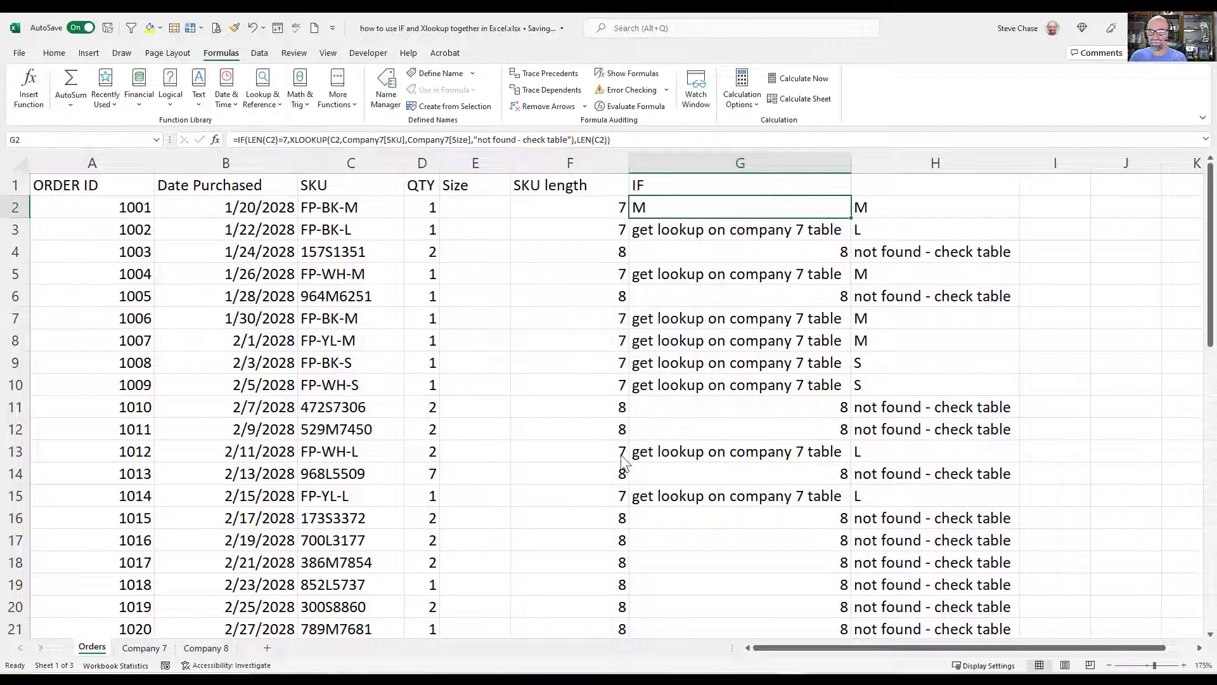
double_click(852, 217)
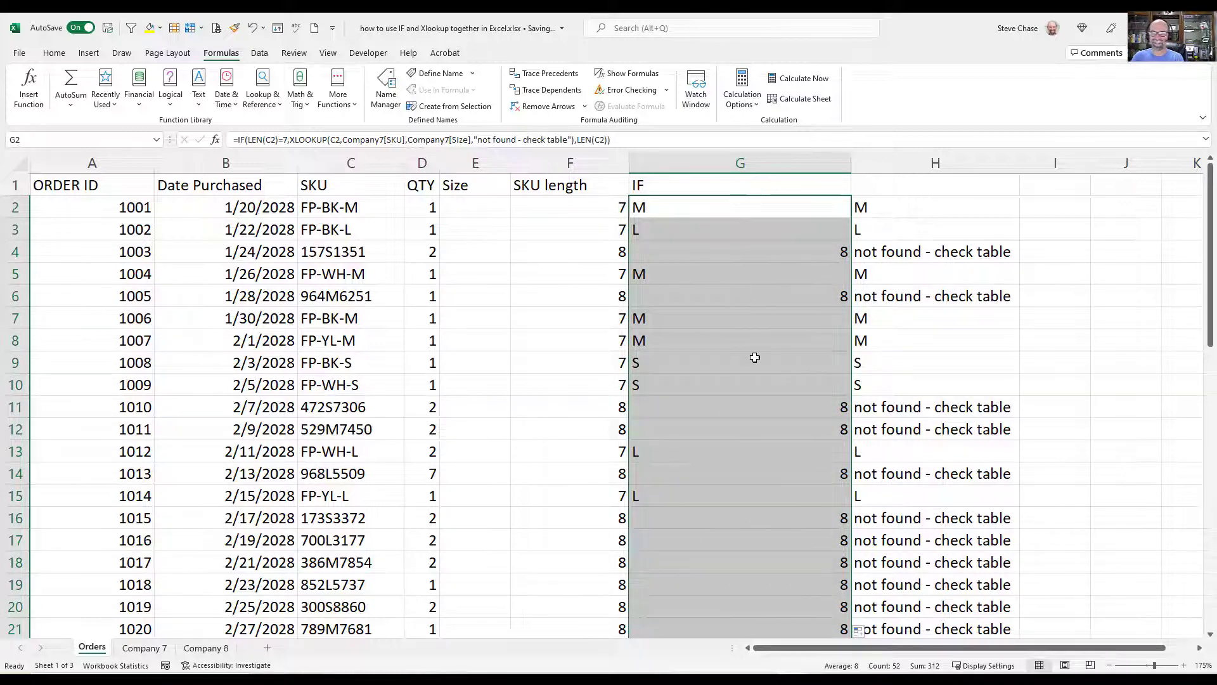
left_click(705, 204)
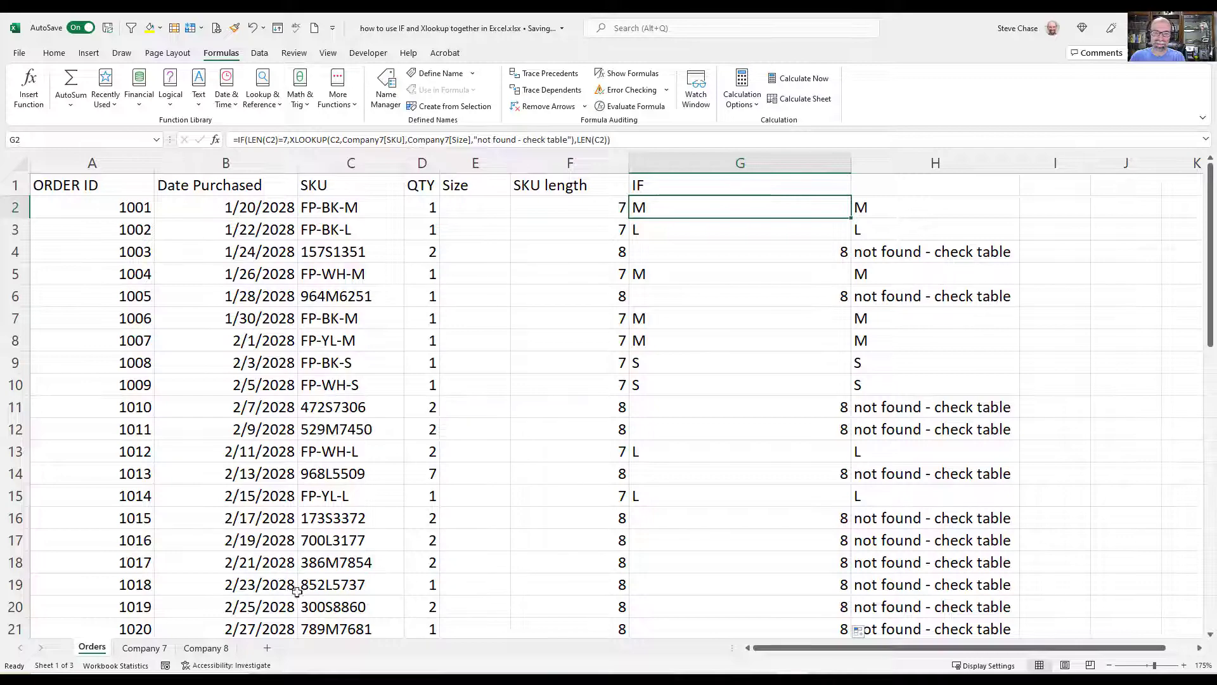
left_click(215, 653)
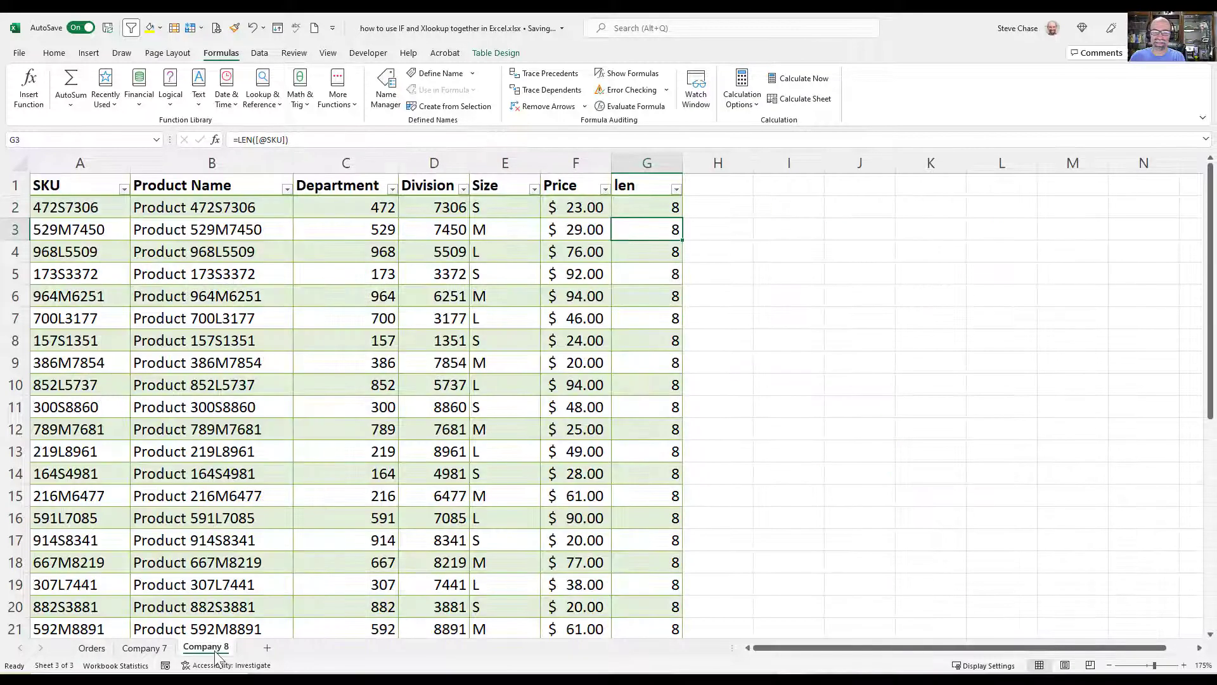
left_click(92, 648)
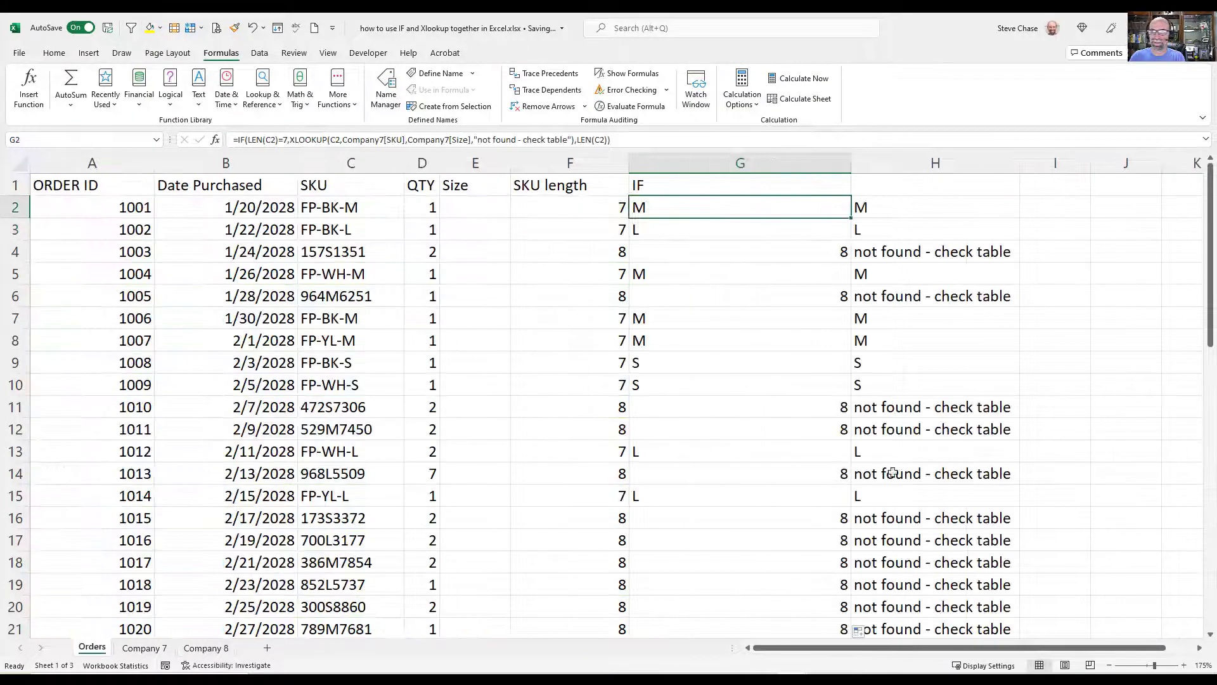
Start =XLOOKUP in I4 with lookup value C4 and lookup array Company8[SKU].
left_click(1048, 252)
type("=")
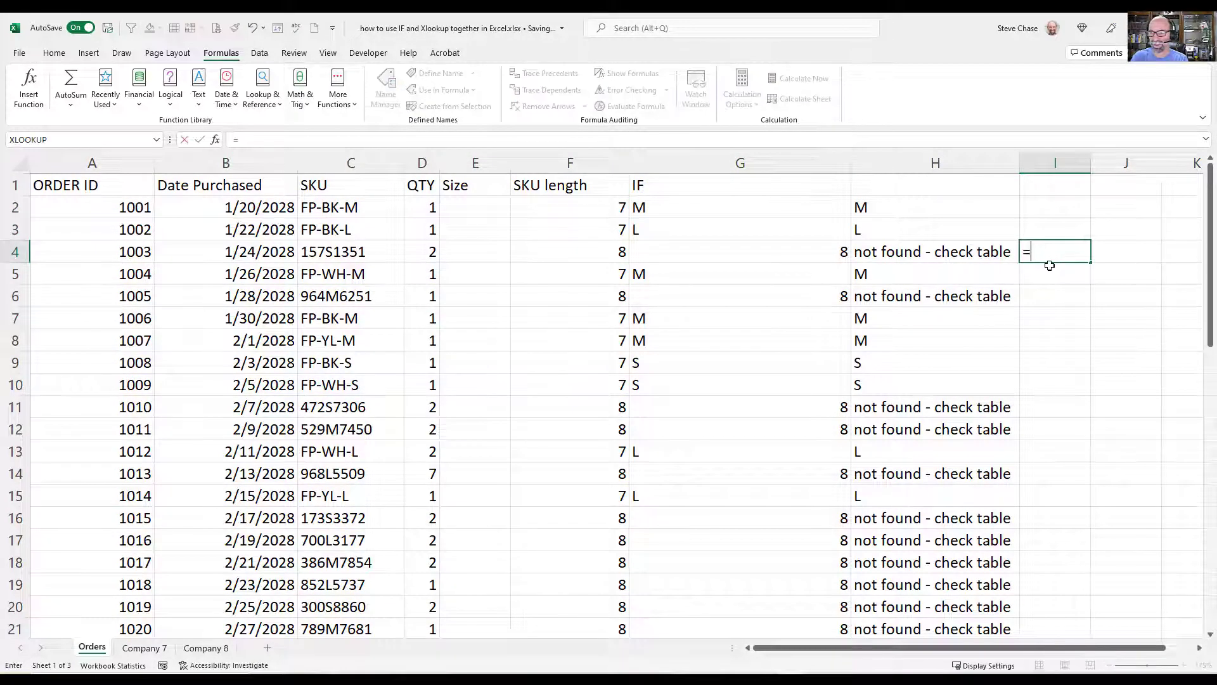
type("xlo")
key("Tab")
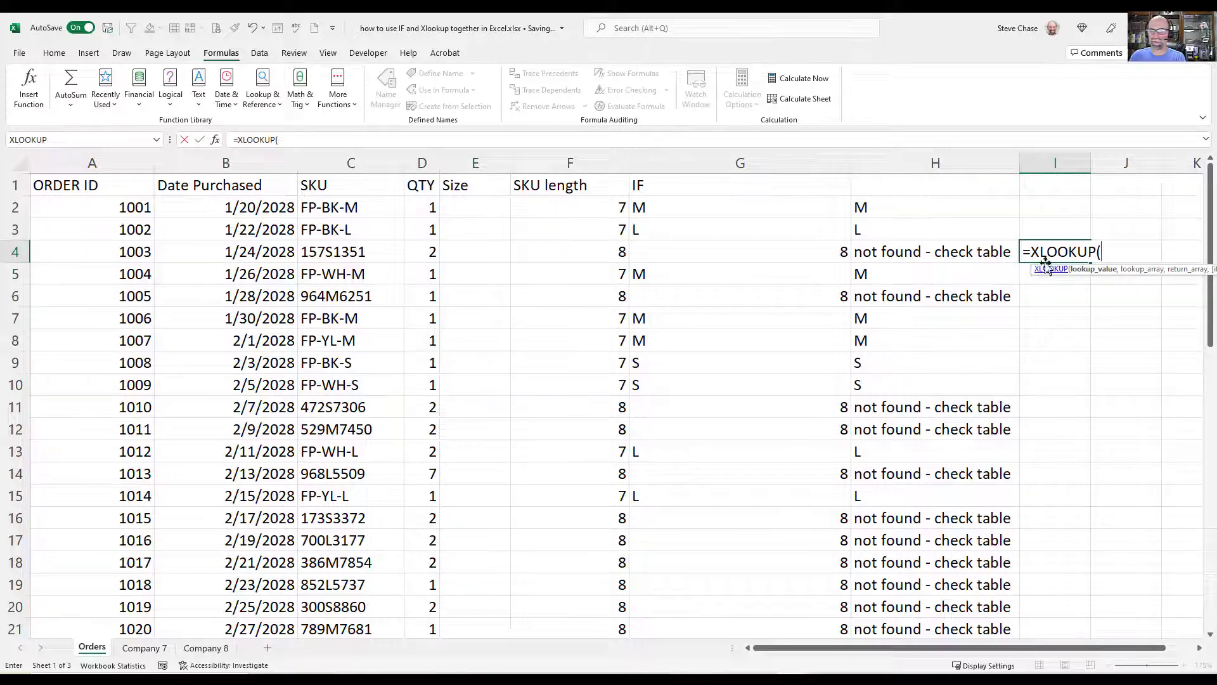
left_click(321, 256)
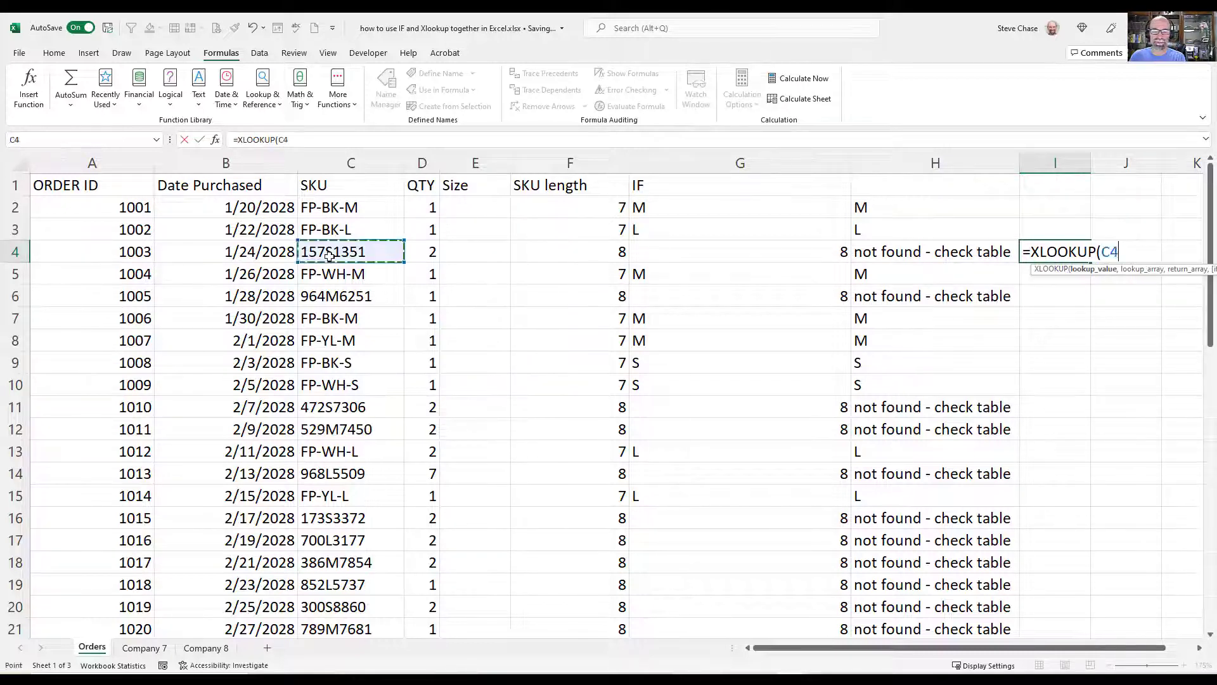
type(",")
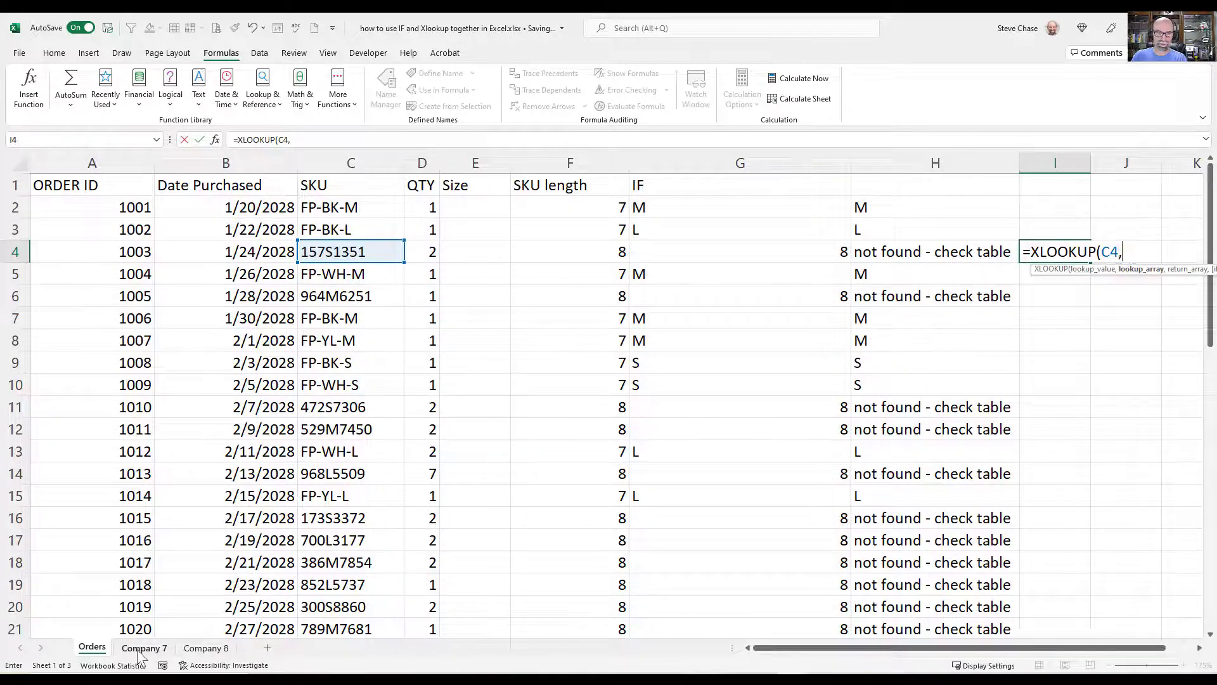
left_click(206, 648)
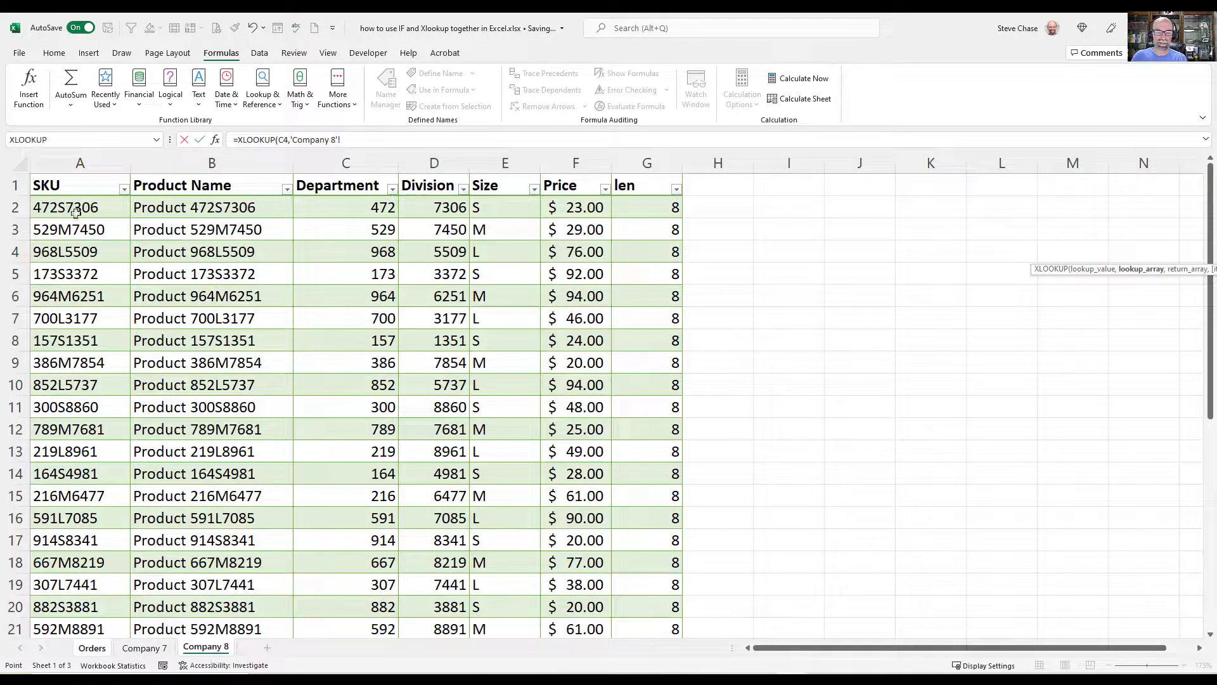
left_click(77, 178)
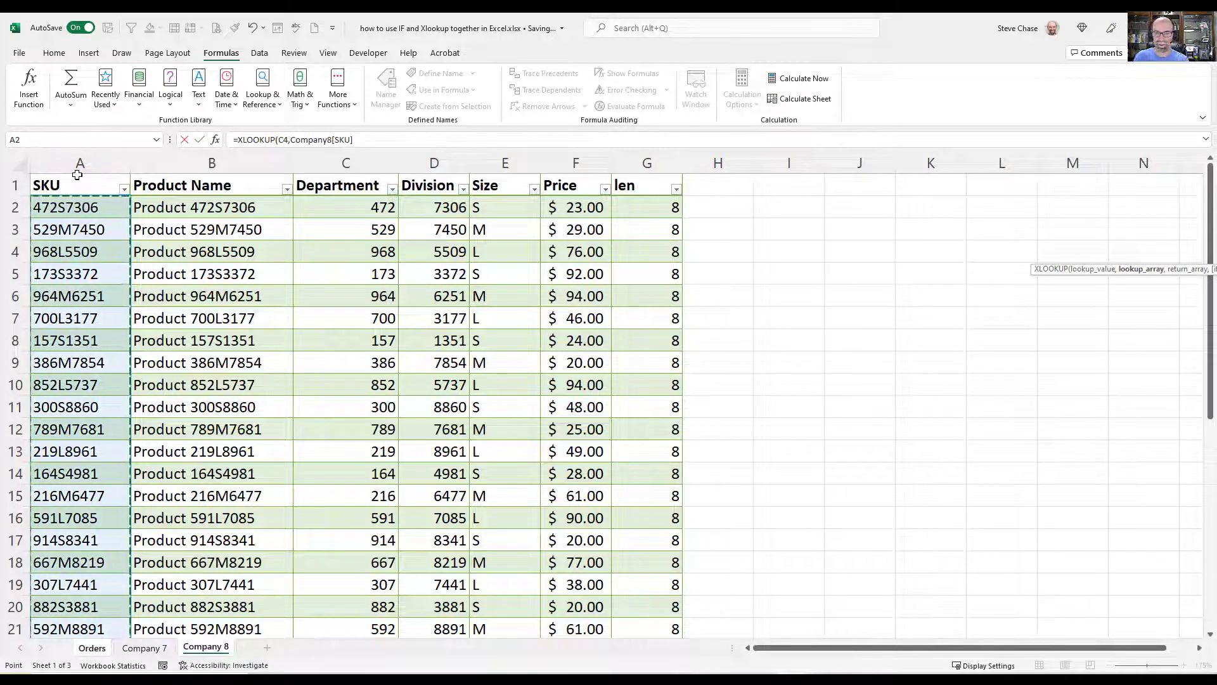
type(",")
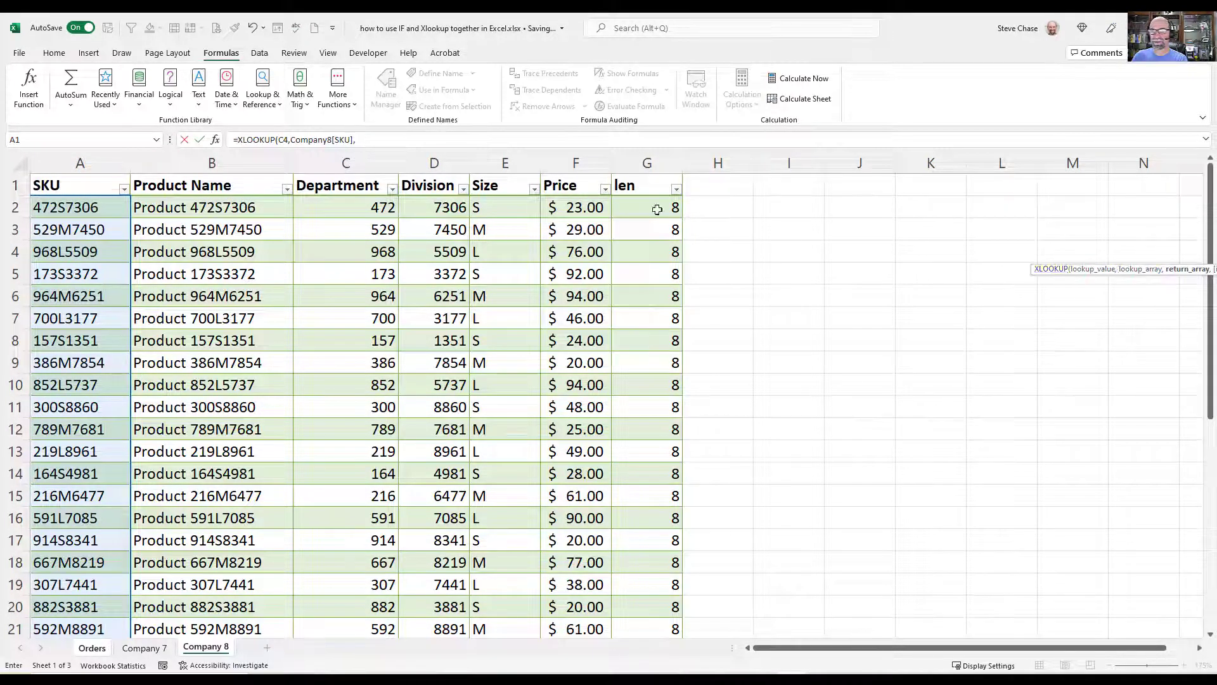
Set return array Company8[Size] and if-not-found "not found", then confirm the formula.
left_click(215, 140)
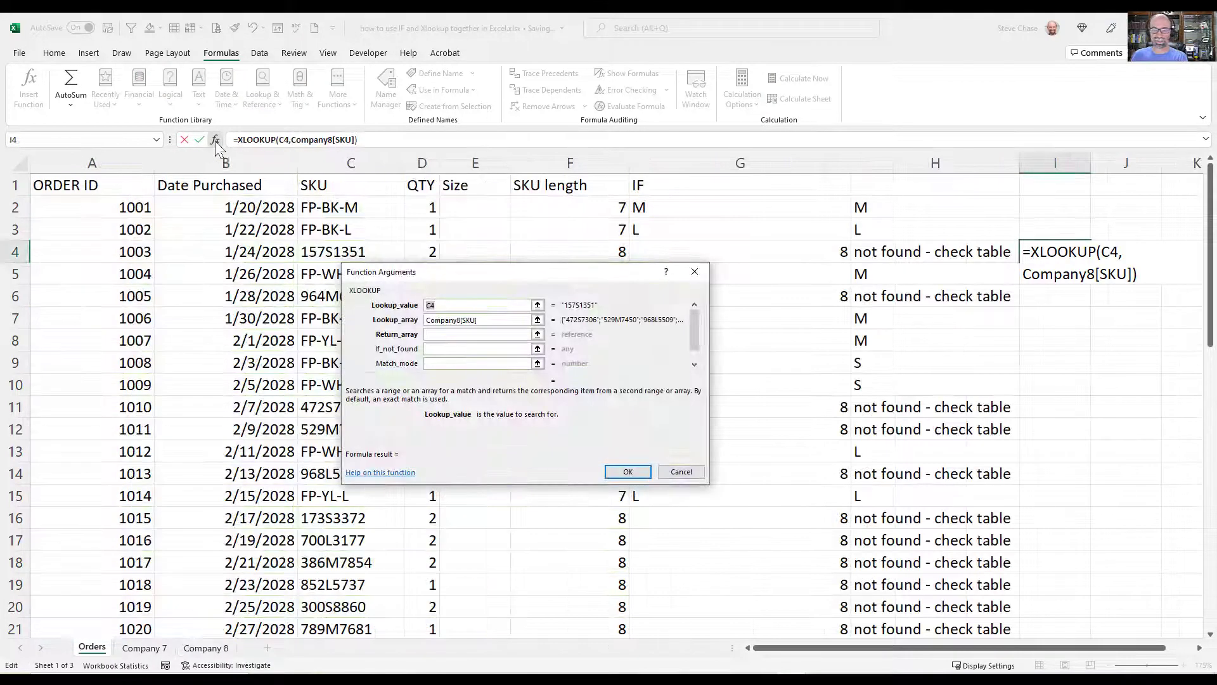
left_click(468, 335)
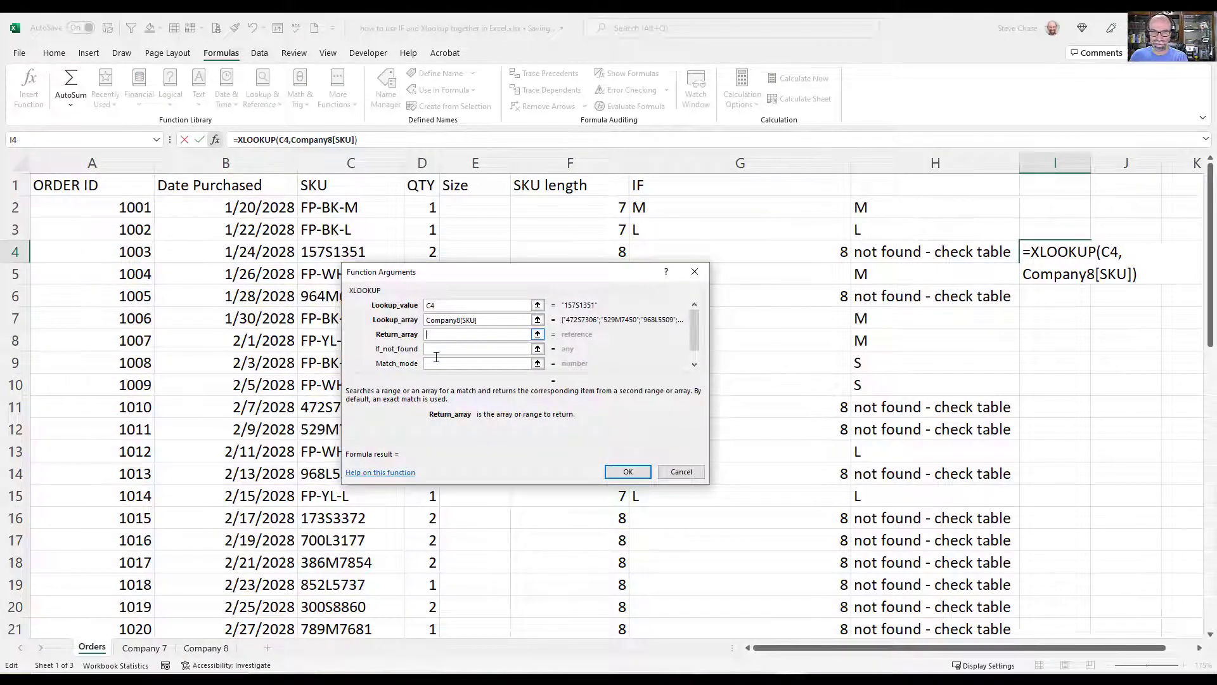
left_click(206, 648)
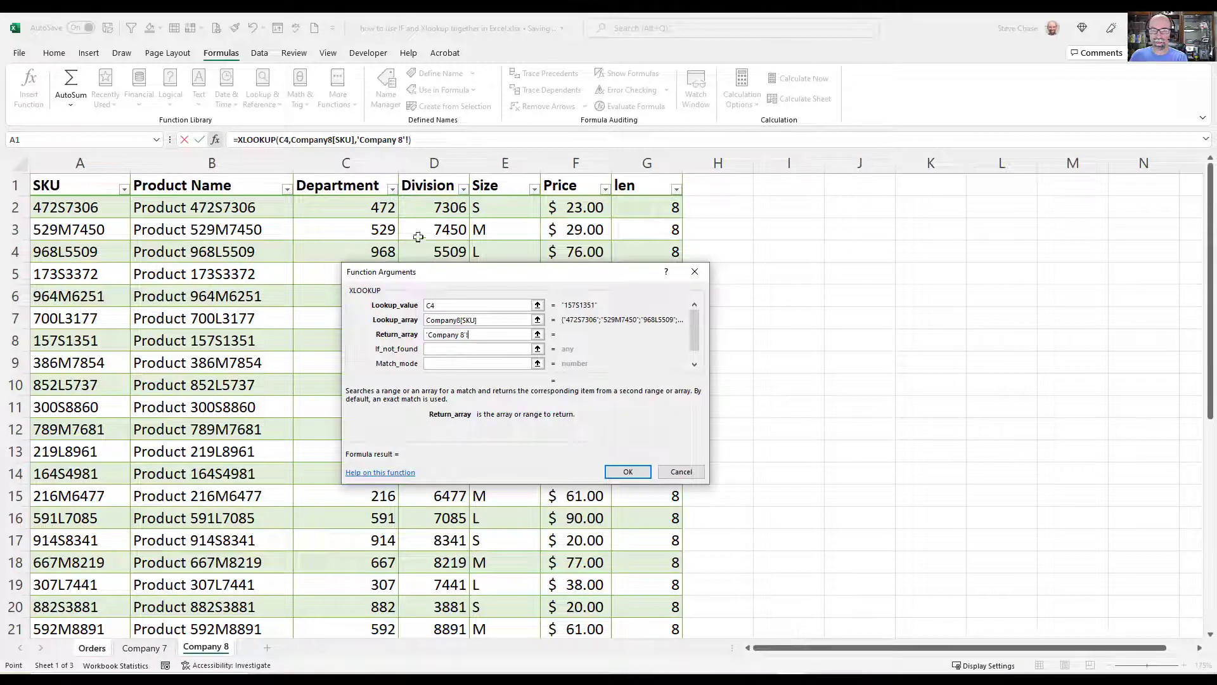
left_click(492, 171)
left_click_drag(458, 273, 758, 261)
left_click(744, 337)
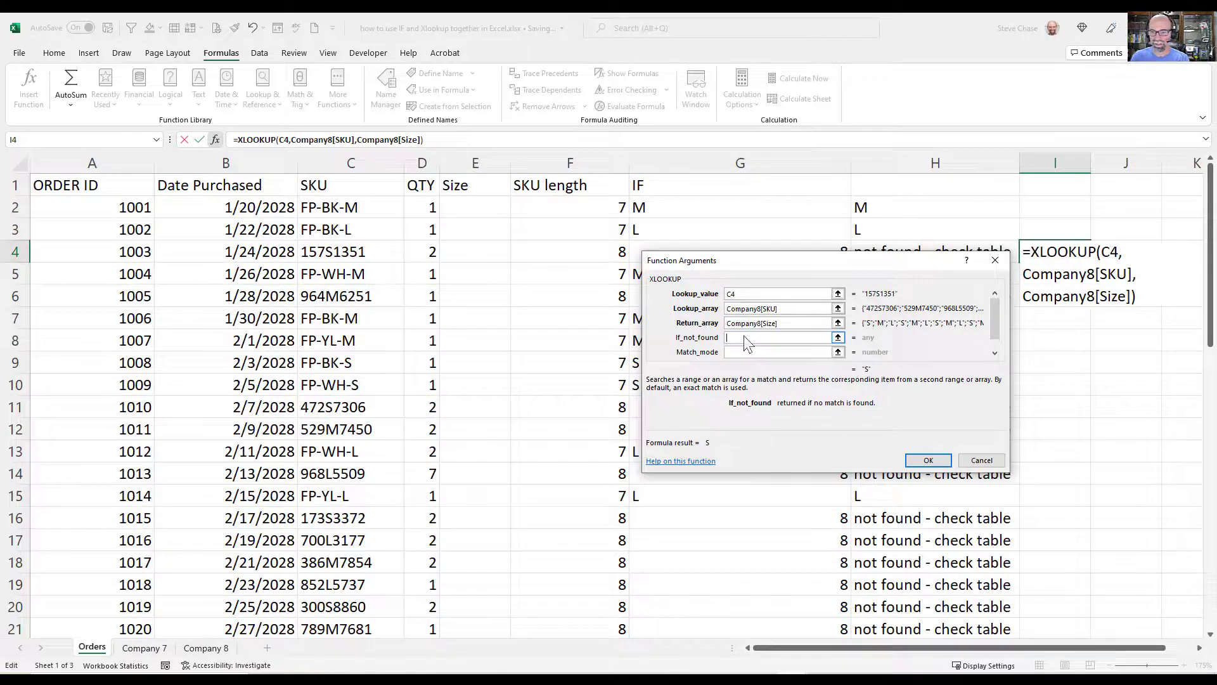
type("\"not found\"")
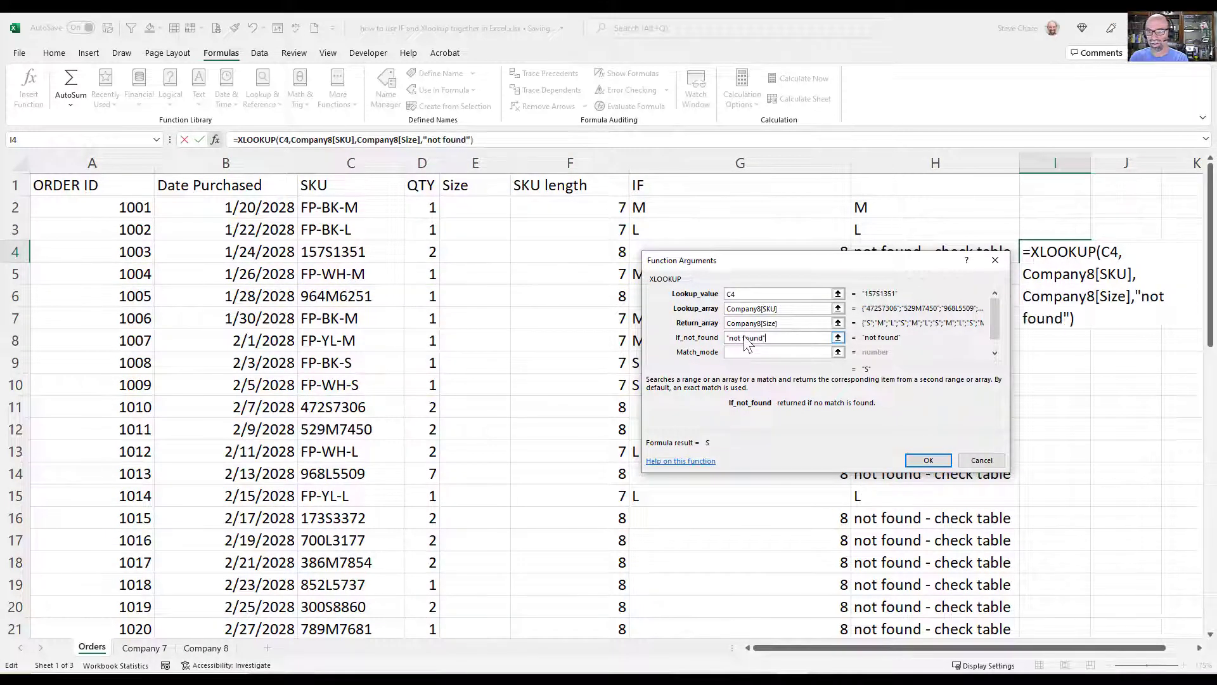
left_click(928, 461)
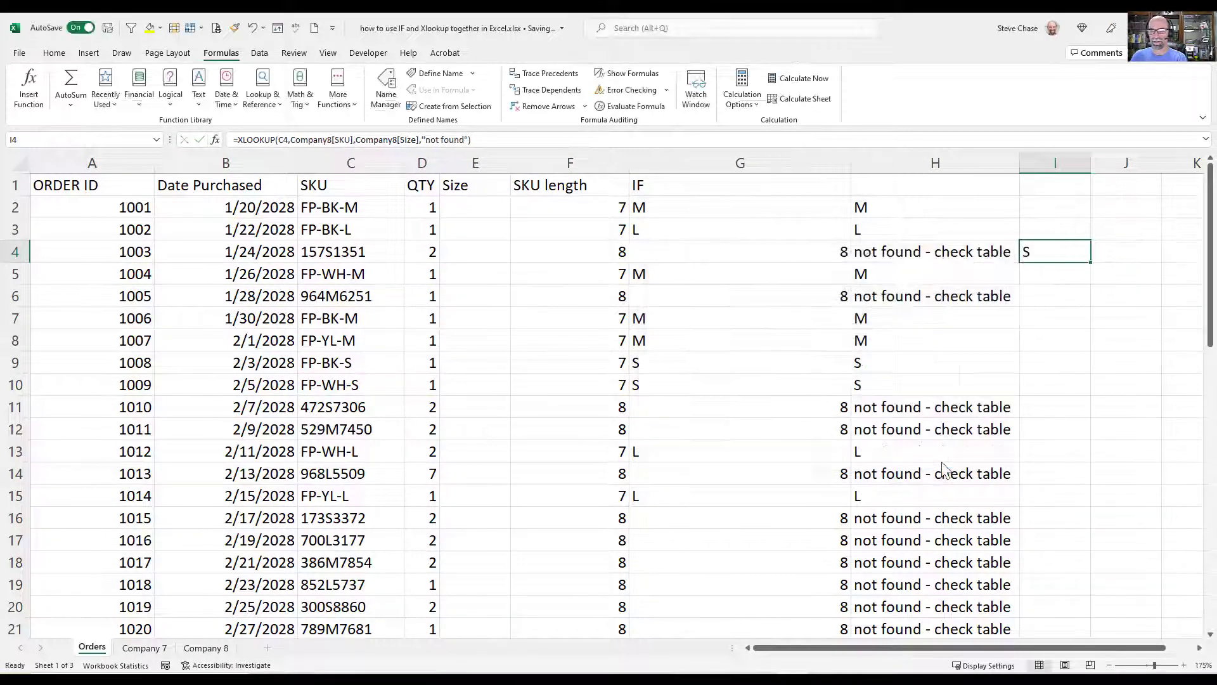
Fill I4's Company 8 lookup down column I.
double_click(1090, 262)
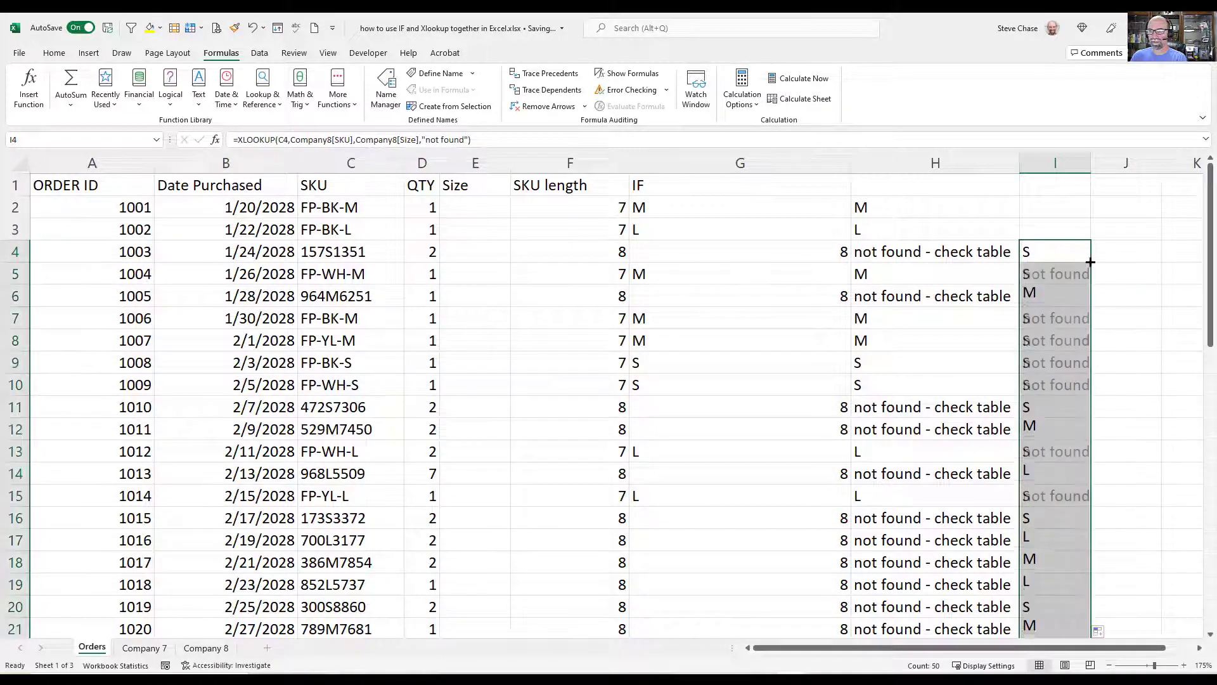
mouse_move(1091, 254)
left_mouse_down()
mouse_move(1088, 207)
mouse_move(1087, 247)
left_mouse_up()
left_click(1087, 247)
Copy the XLOOKUP text from I4's formula bar, leaving the cell unchanged.
left_click_drag(477, 141, 243, 140)
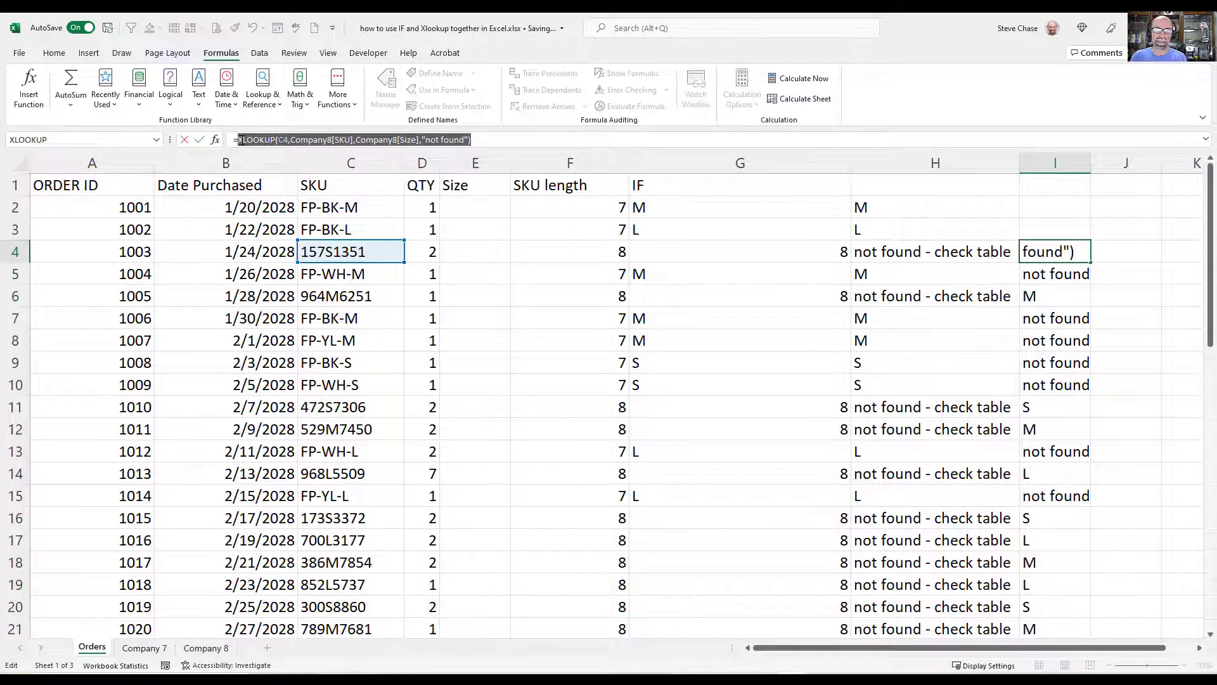
right_click(241, 140)
left_click(276, 168)
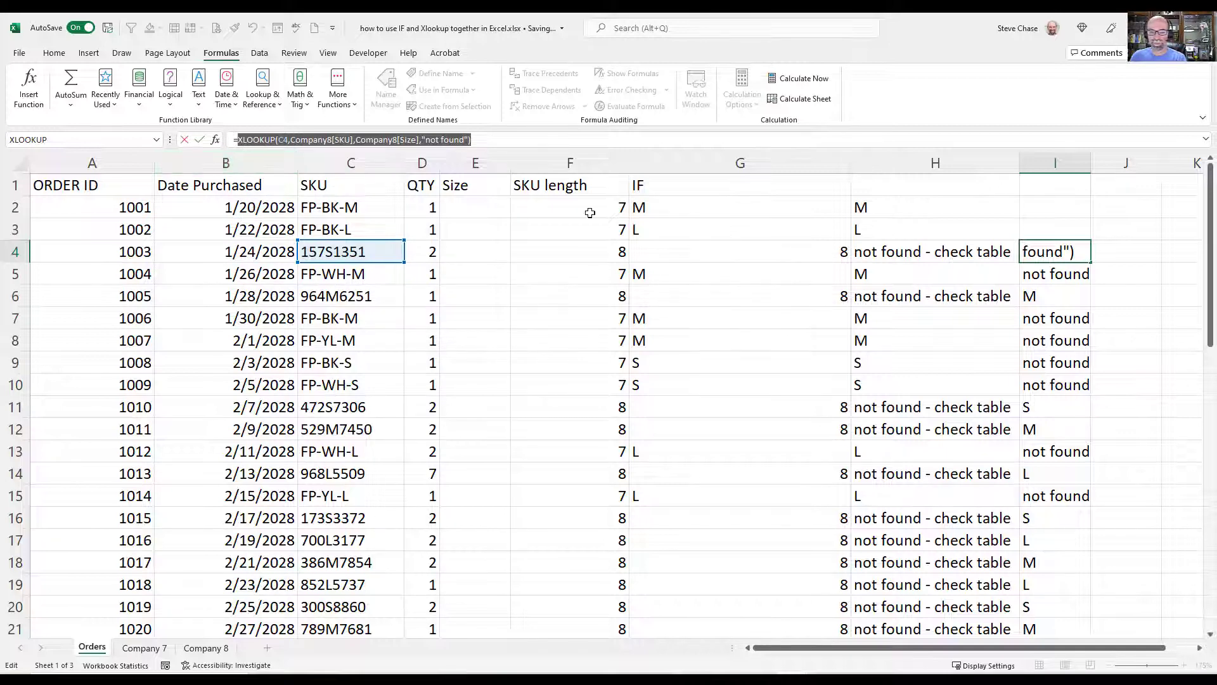
key("Escape")
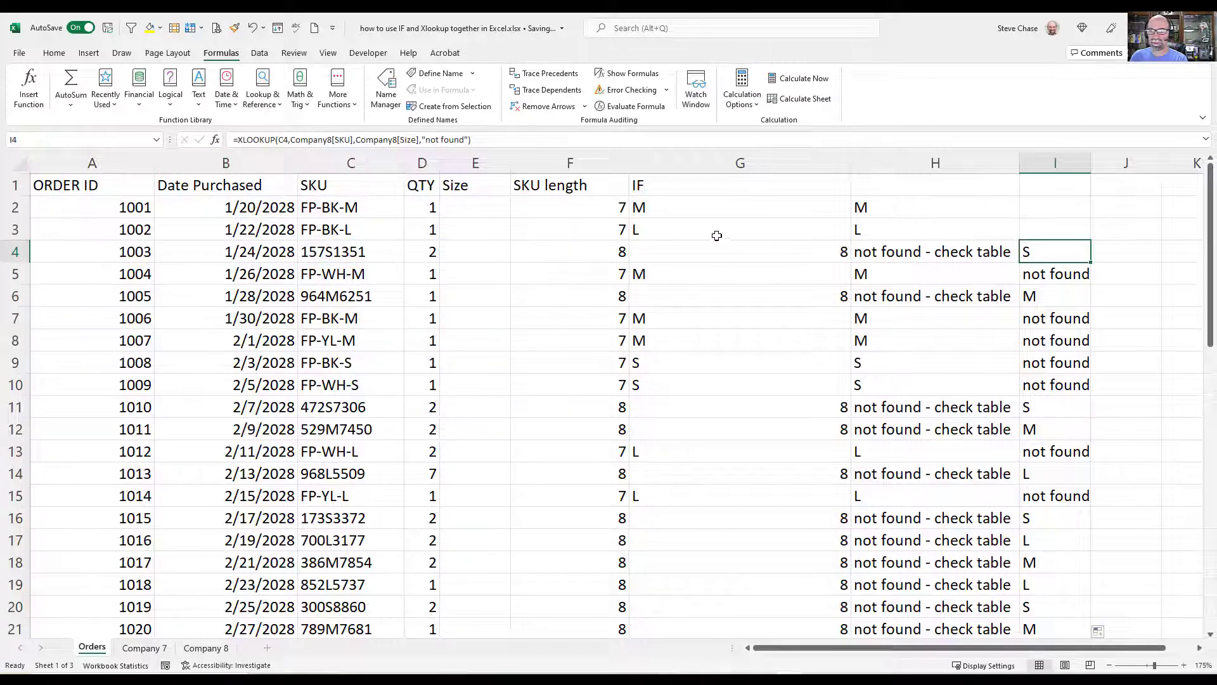
Replace G2's false result LEN(C2) with the pasted Company 8 XLOOKUP and fill column G down.
left_click(677, 208)
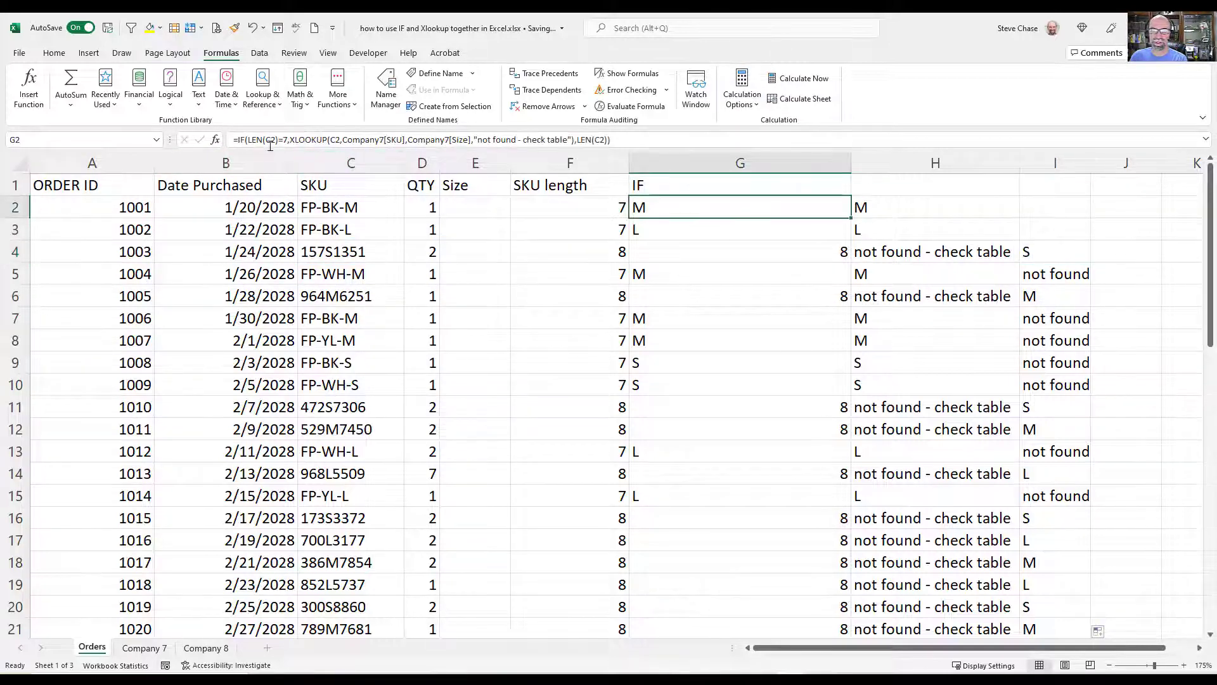
left_click(218, 139)
left_click_drag(691, 282, 273, 268)
left_click(387, 327)
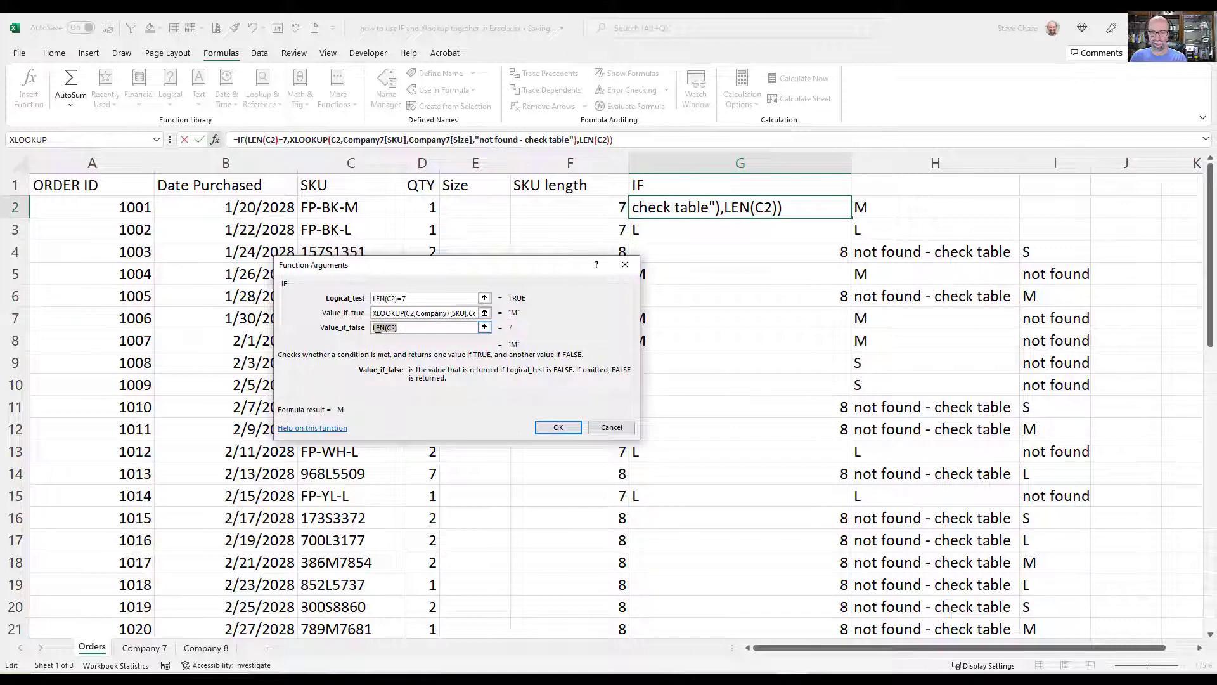
key("BackSpace")
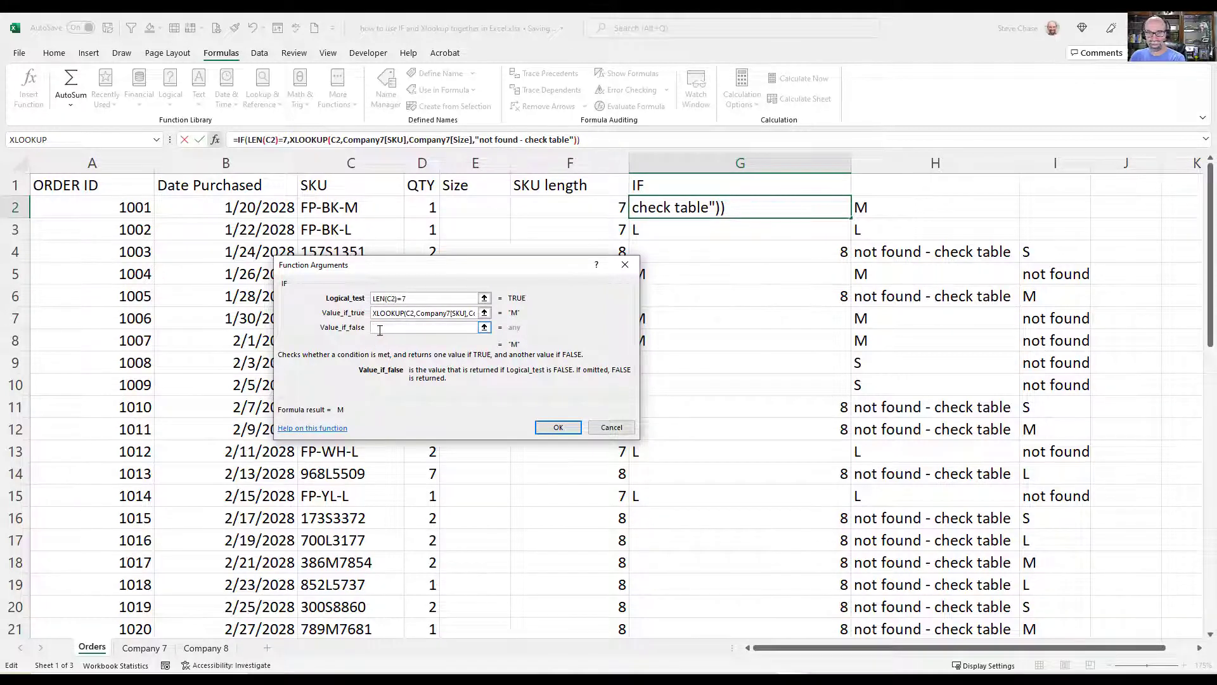
right_click(380, 329)
left_click(403, 377)
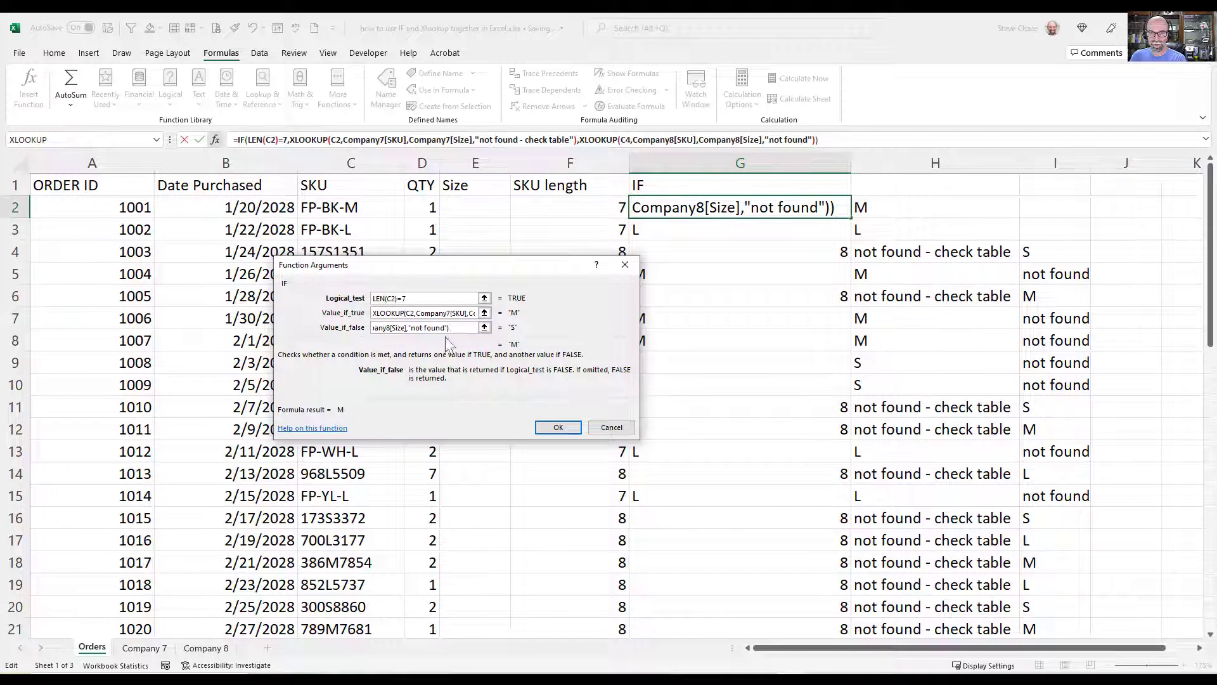
key("shift+Home")
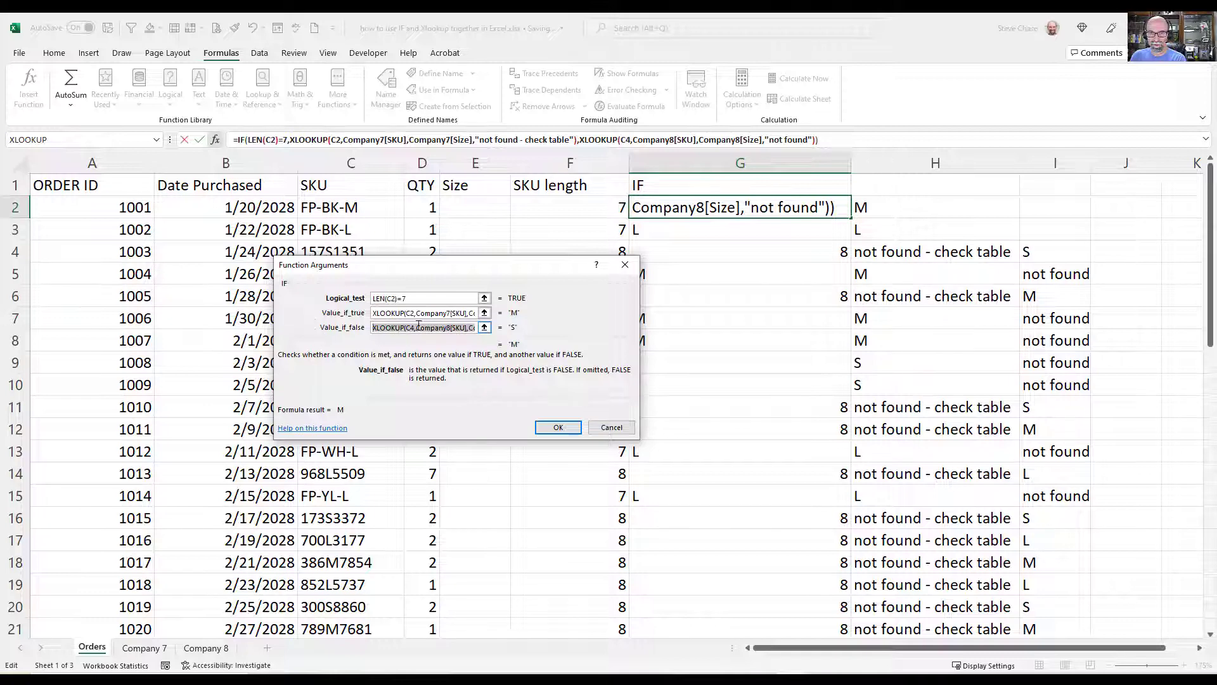
left_click(557, 428)
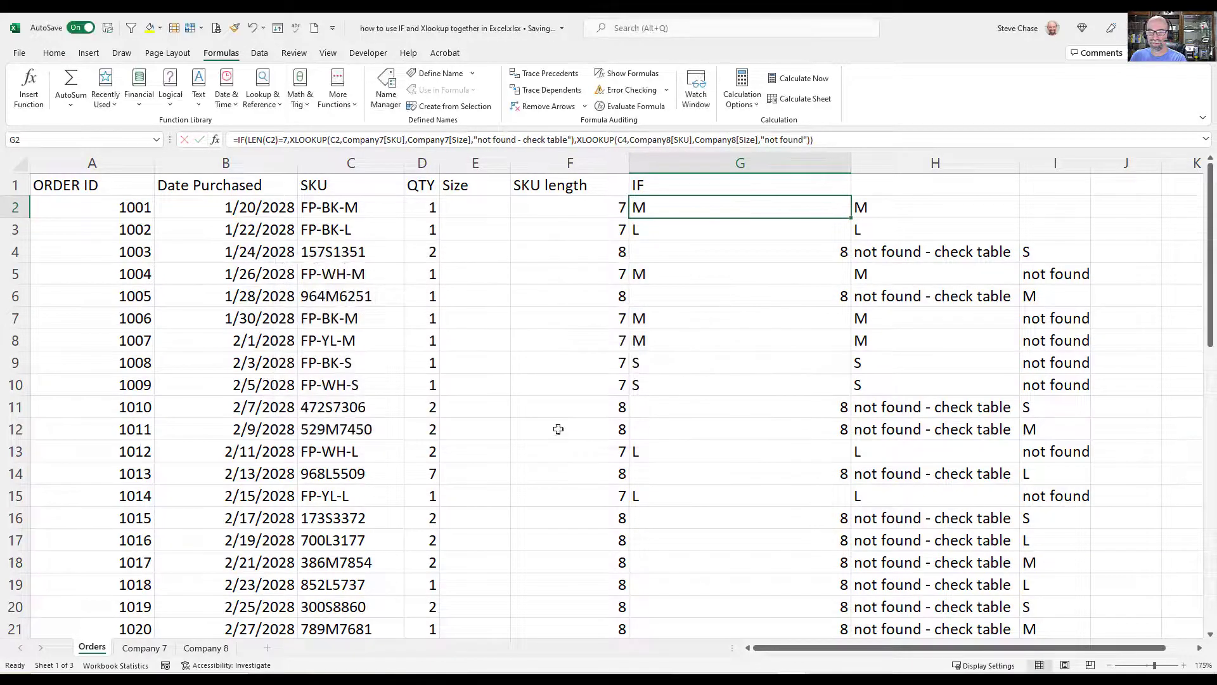
double_click(852, 218)
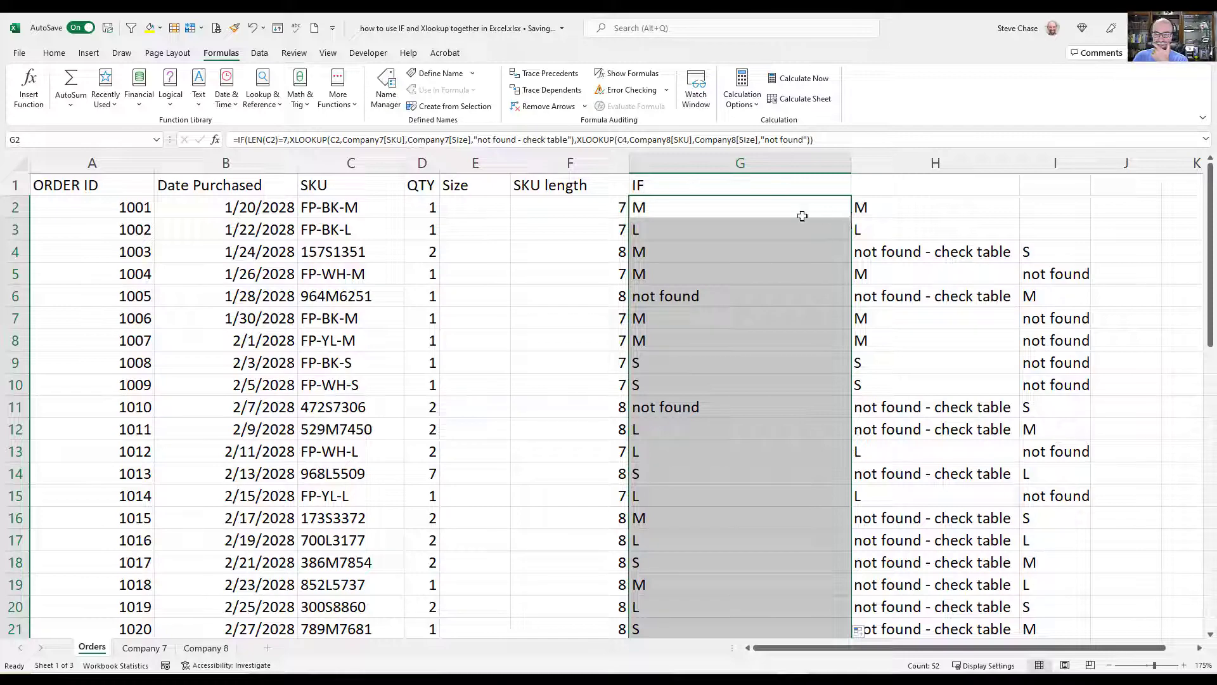
left_click(778, 209)
scroll(766, 361, "down", 6)
scroll(750, 384, "up", 6)
left_click(721, 297)
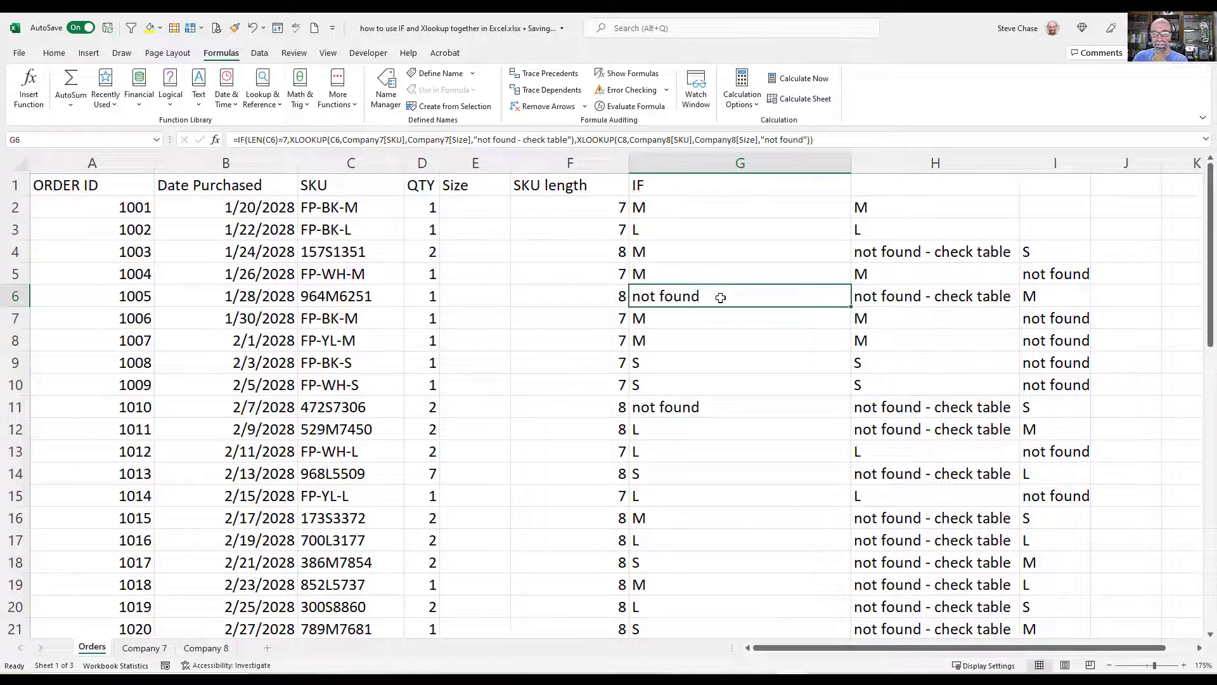
left_click(394, 295)
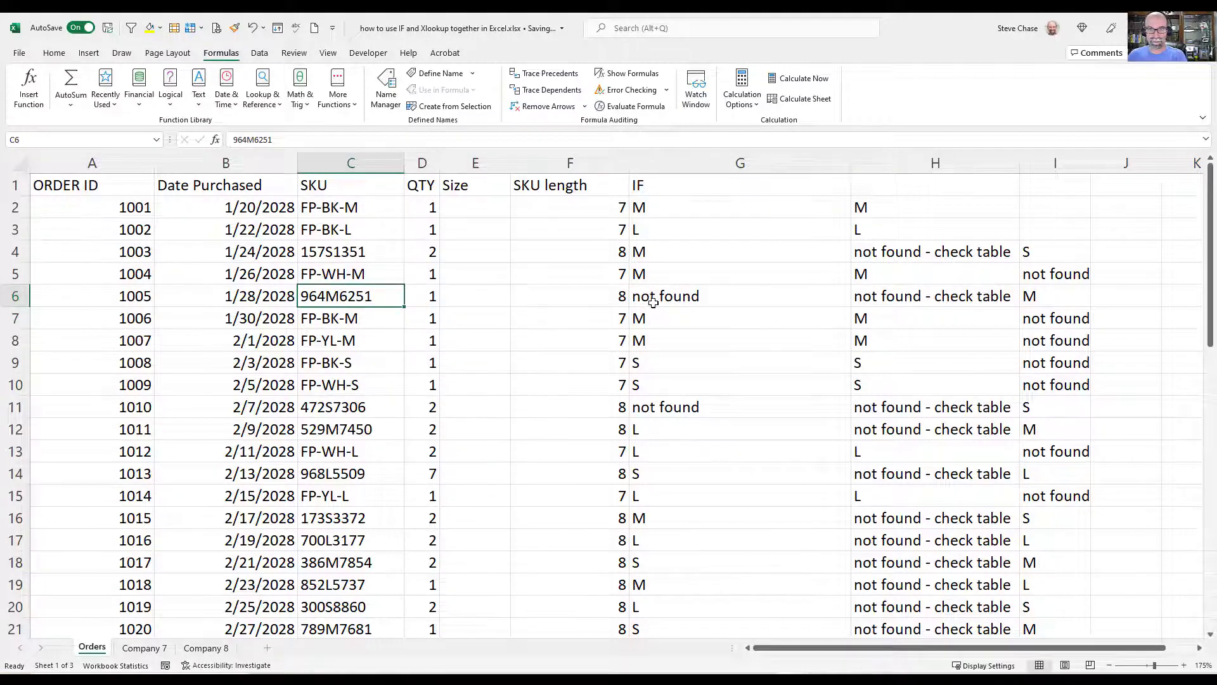
key("ctrl+c")
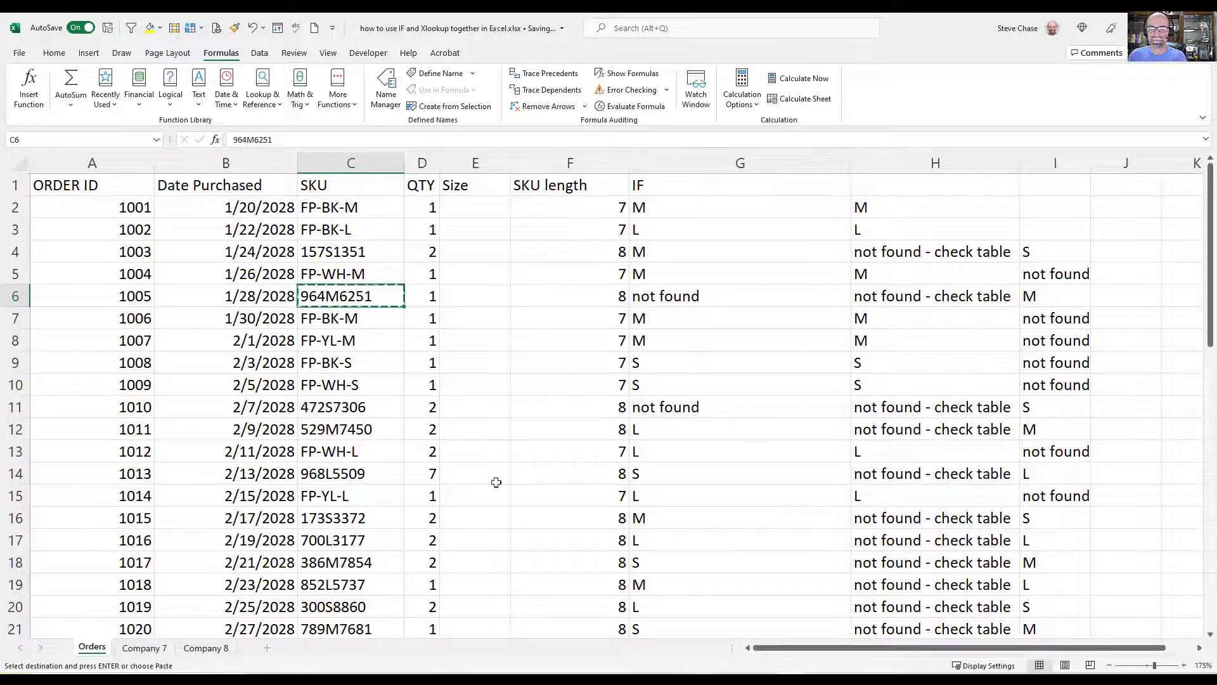
left_click(730, 298)
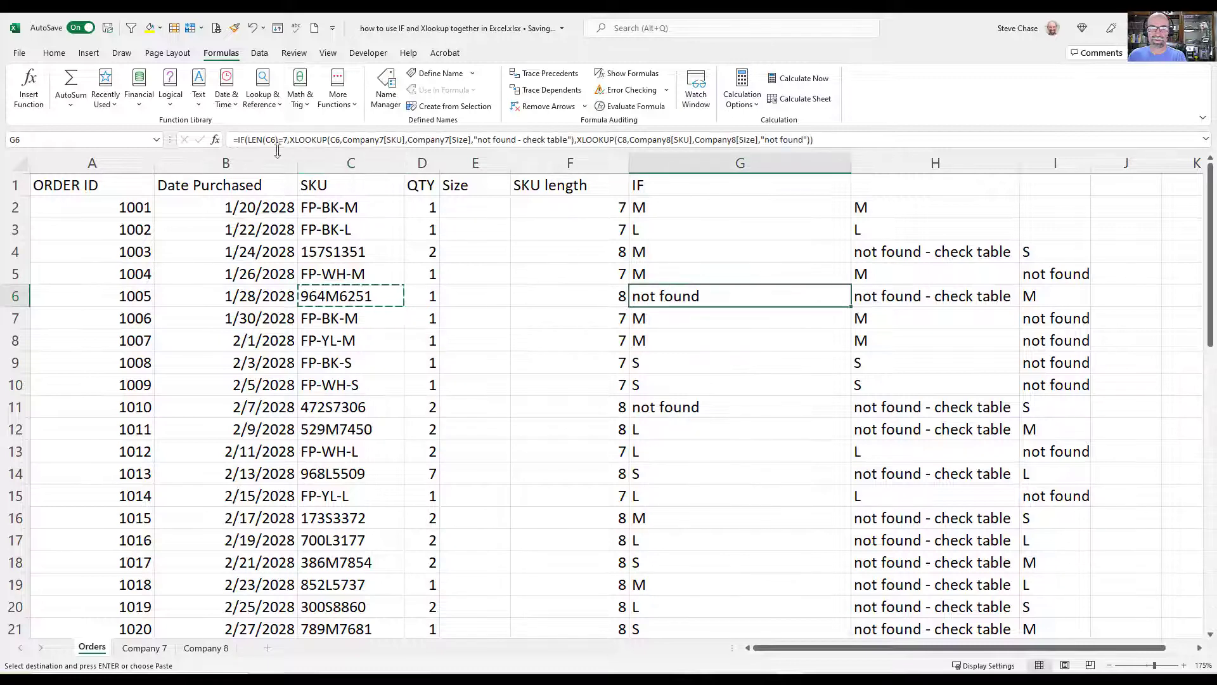
left_click(216, 139)
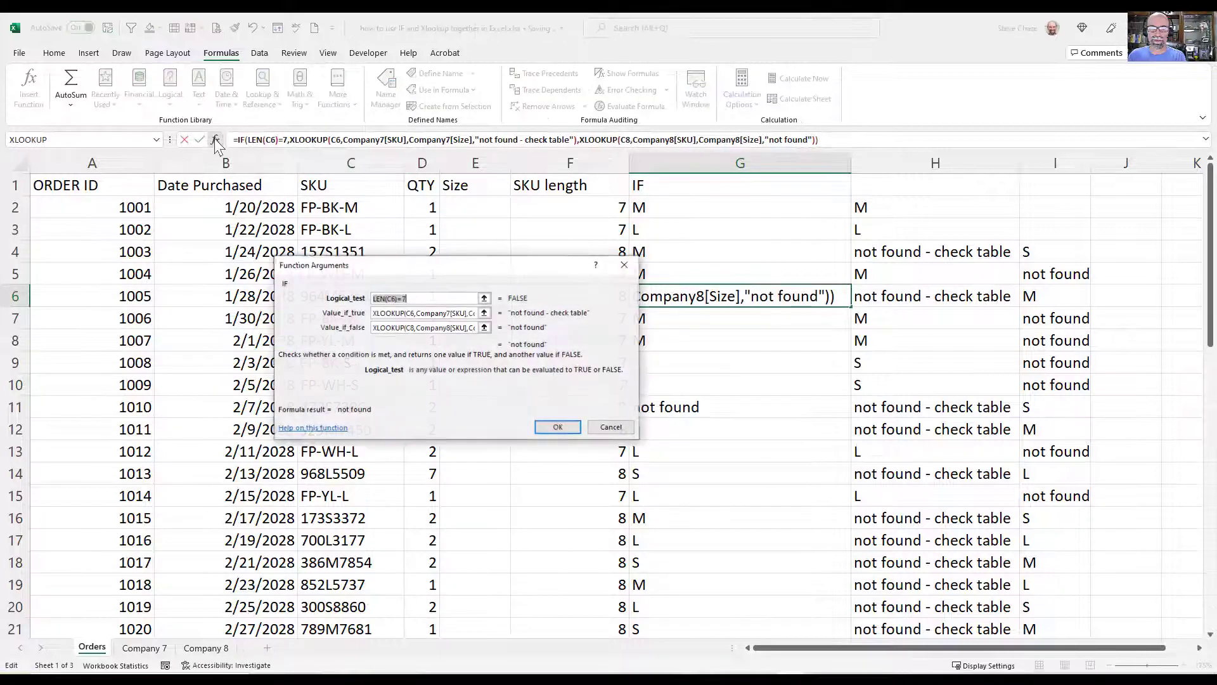
left_click(558, 427)
left_click(421, 141)
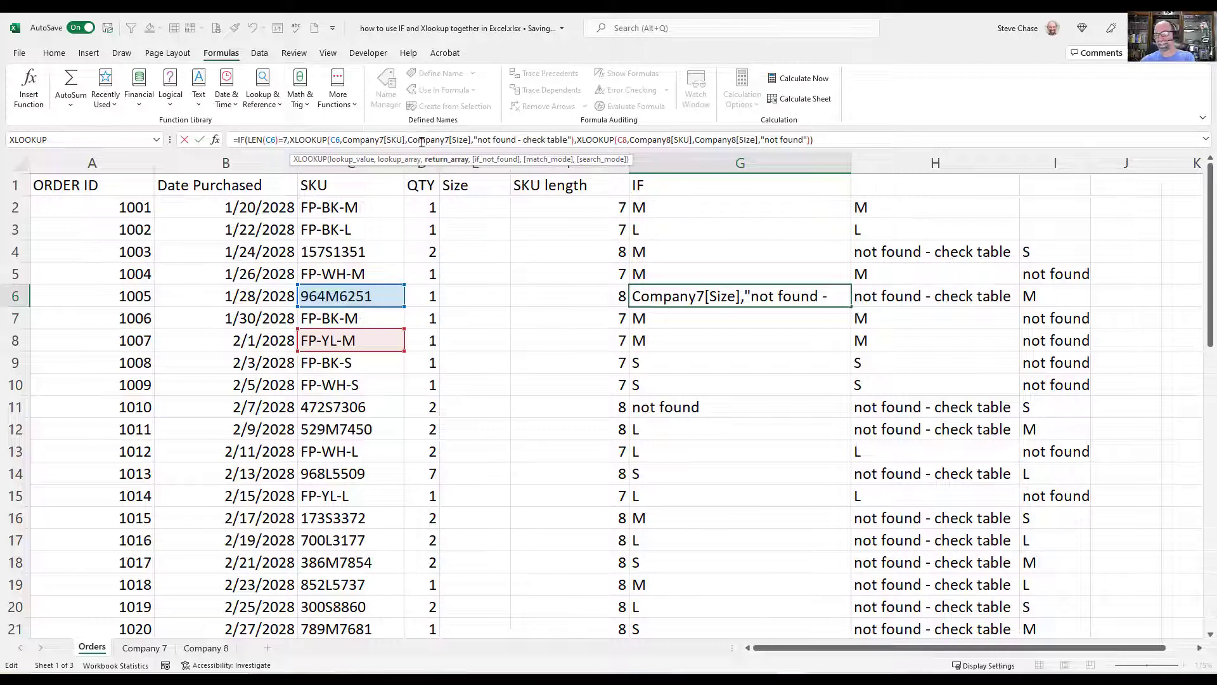
Fill the Company 8 lookup formula from I4 up into I2 and I3.
left_click(1038, 258)
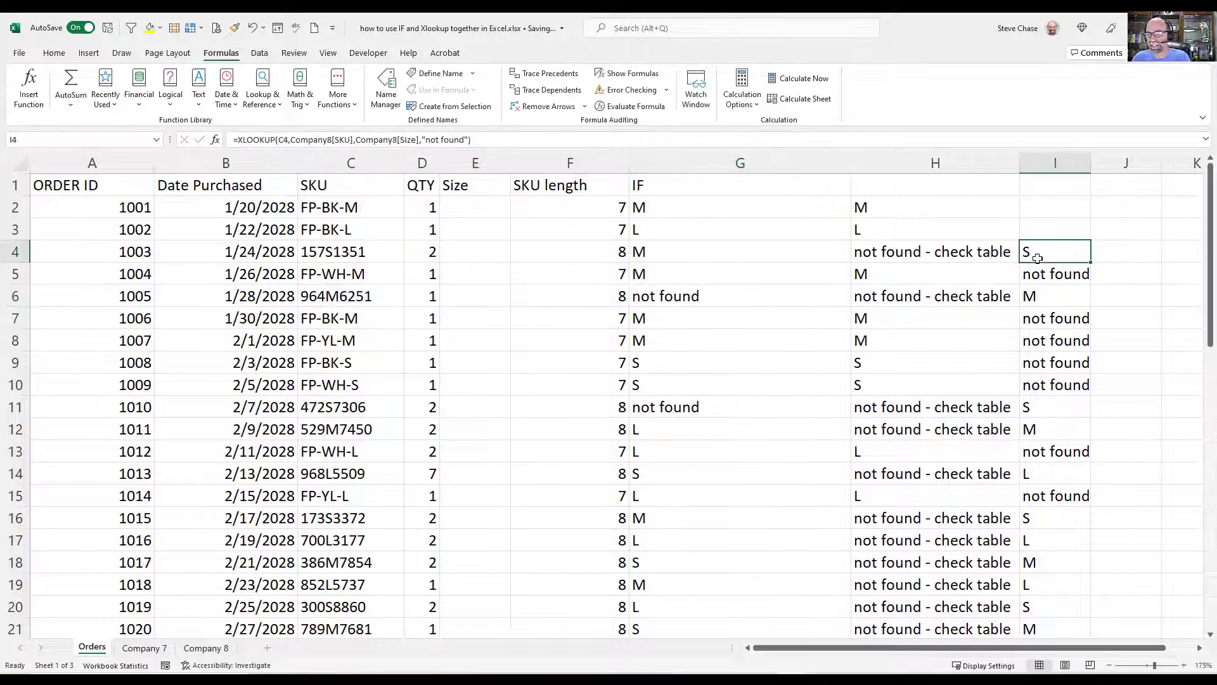
left_click_drag(1090, 261, 1091, 204)
left_click(1067, 206)
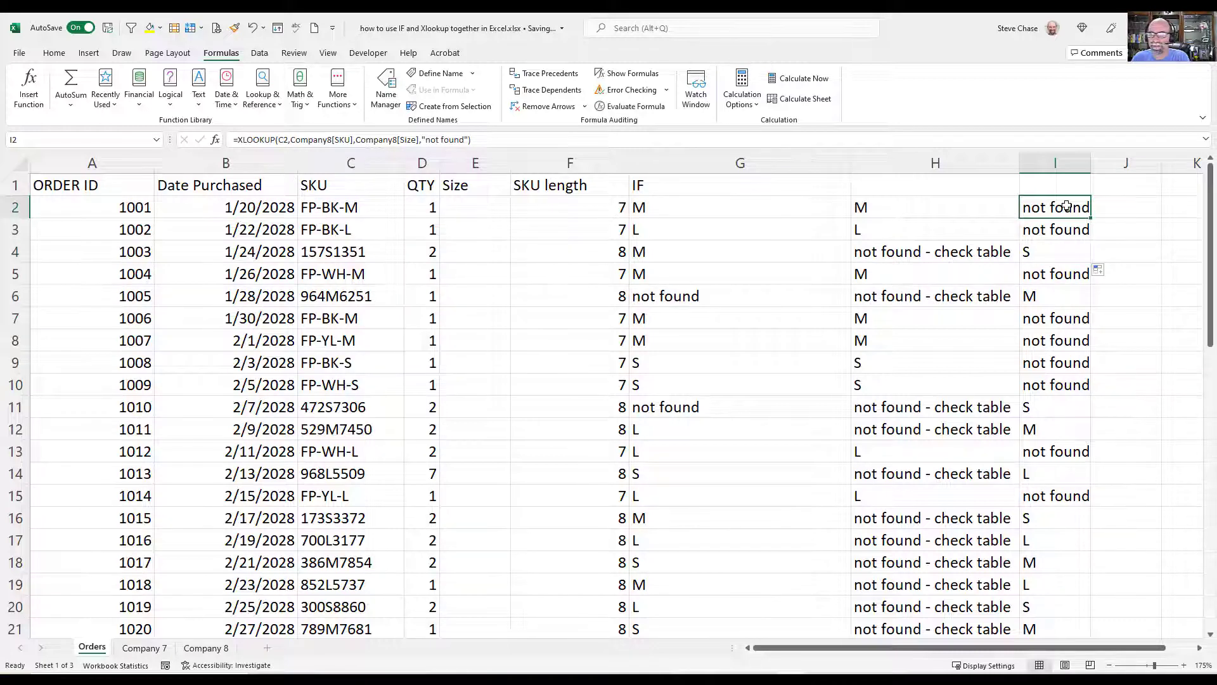
Copy I2's lookup formula text from the formula bar, then select G2.
left_click_drag(473, 140, 244, 138)
right_click(241, 138)
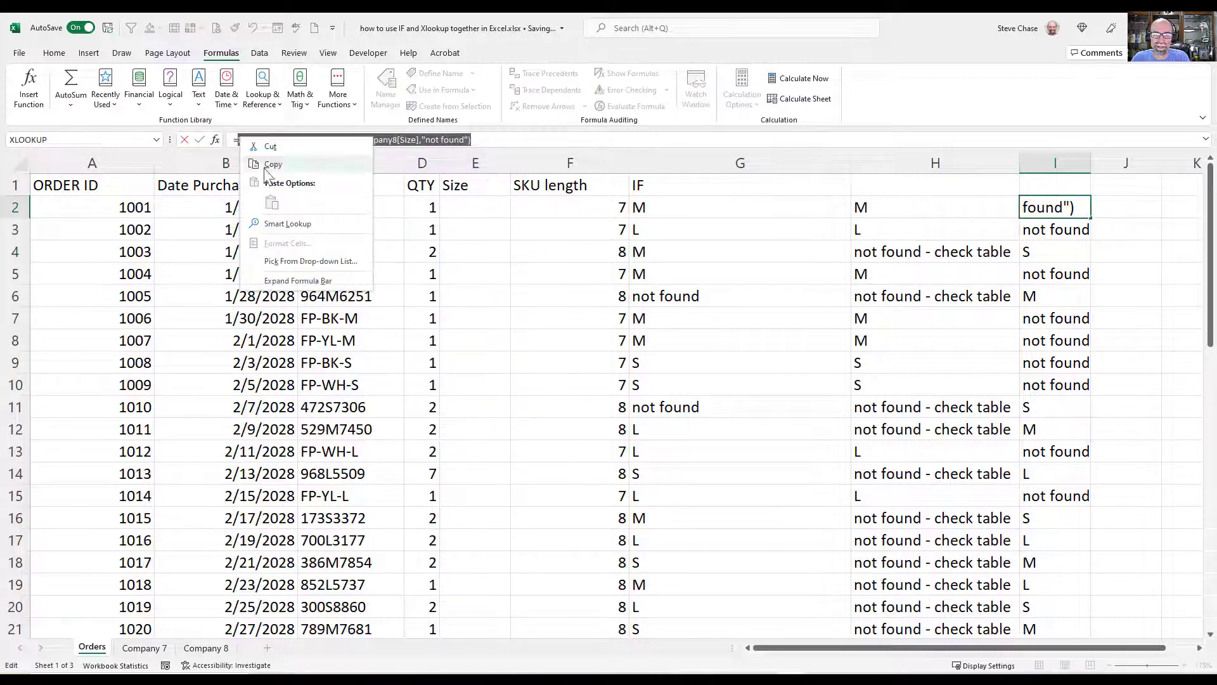
left_click(266, 166)
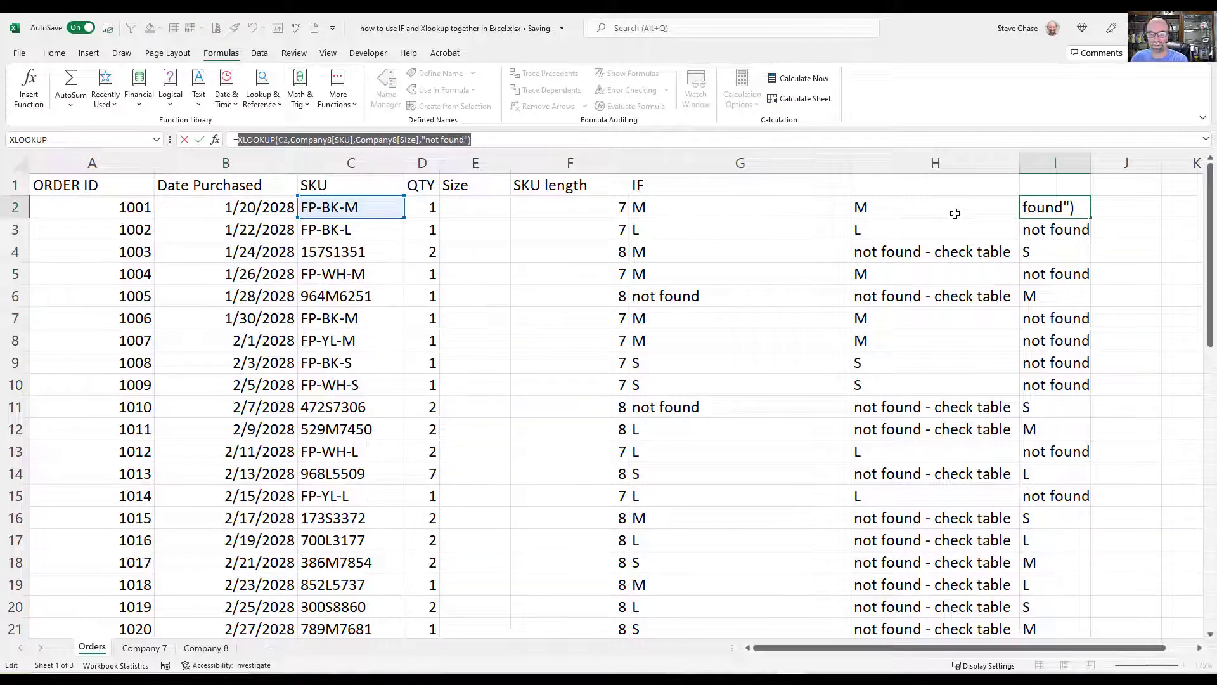
key("Escape")
left_click(681, 211)
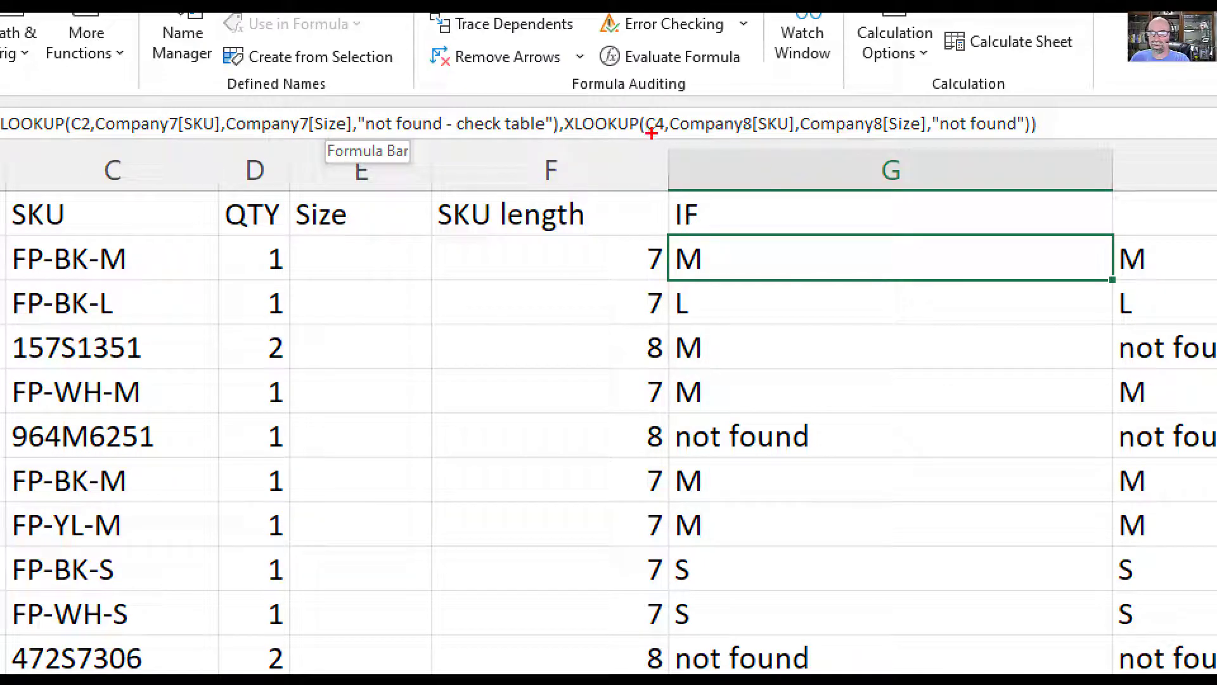
Change G2's Company 8 lookup reference from C4 to C2 and fill the formula down column G.
mouse_move(651, 133)
left_mouse_down()
mouse_move(666, 130)
mouse_move(643, 105)
mouse_move(676, 136)
mouse_move(660, 109)
left_mouse_up()
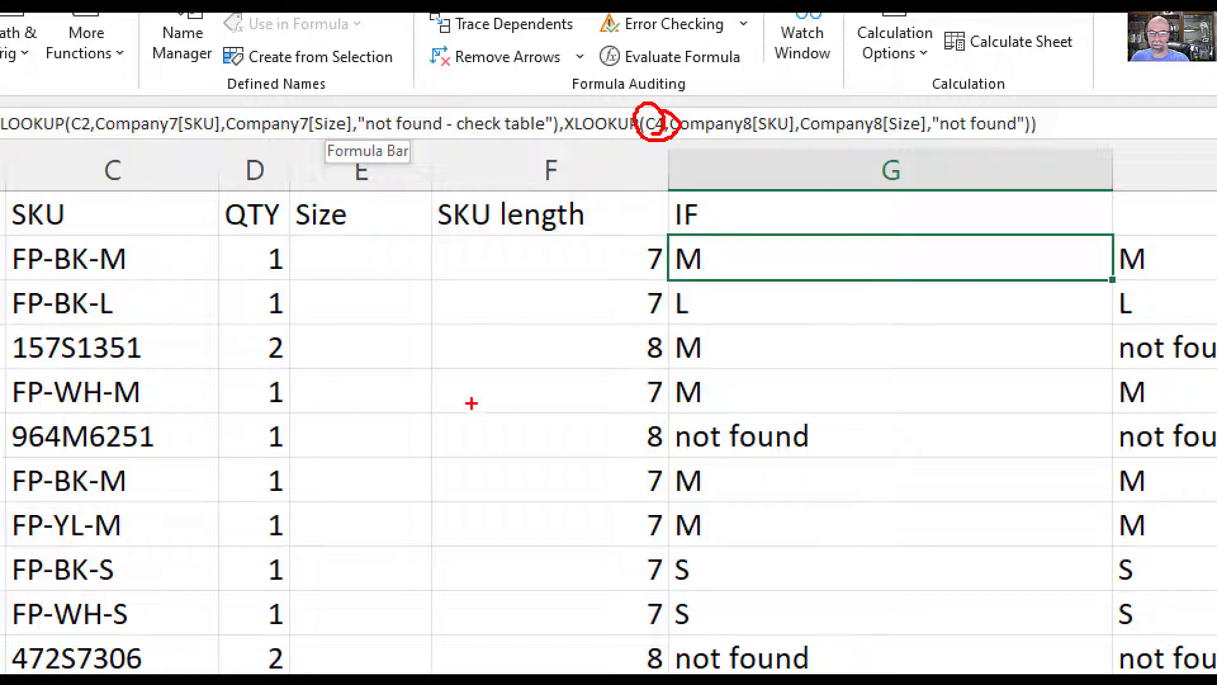
key("Escape")
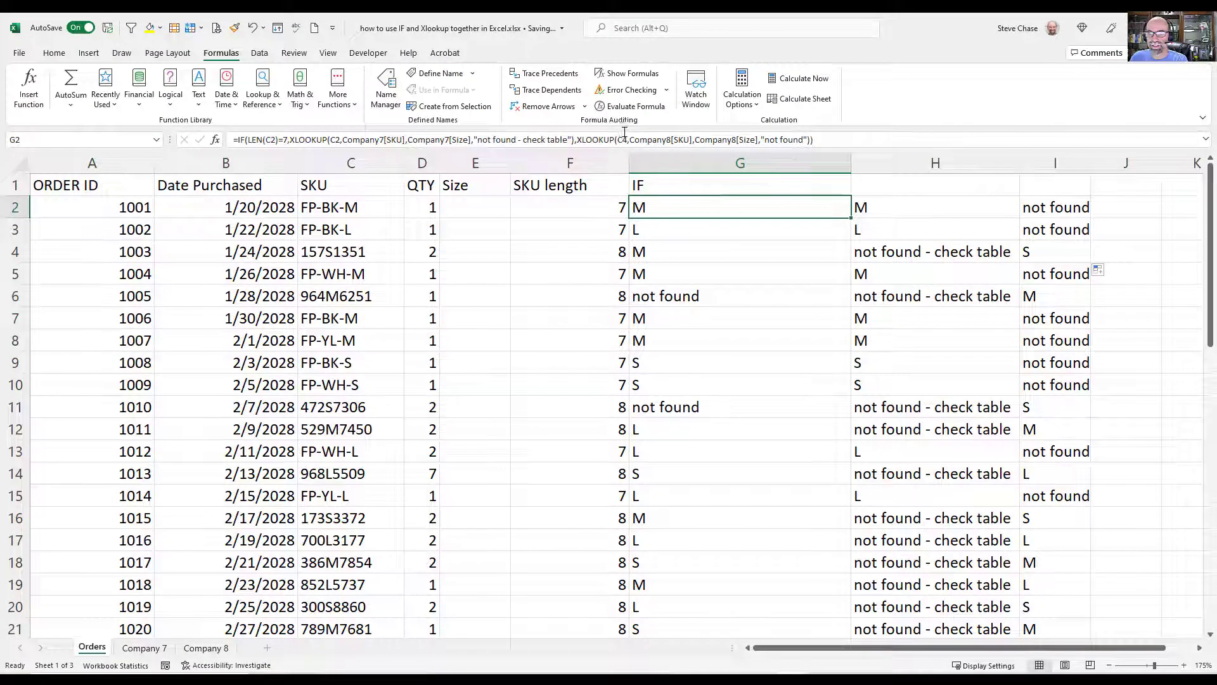
left_click(624, 137)
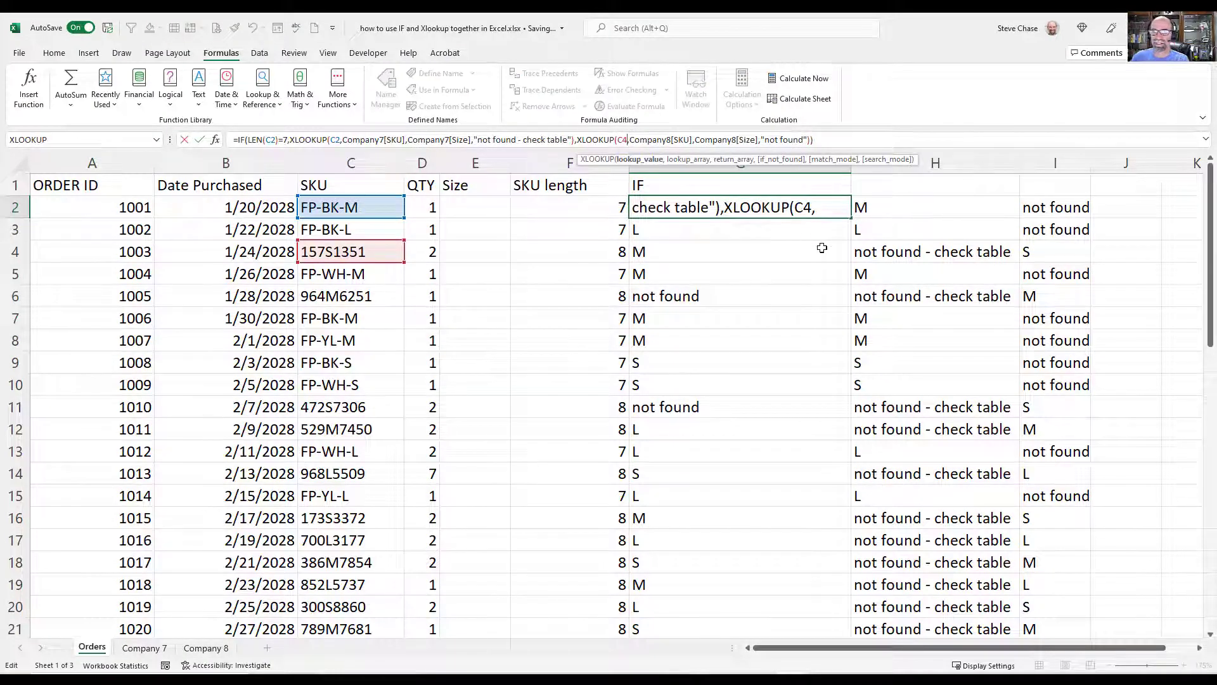
key("BackSpace")
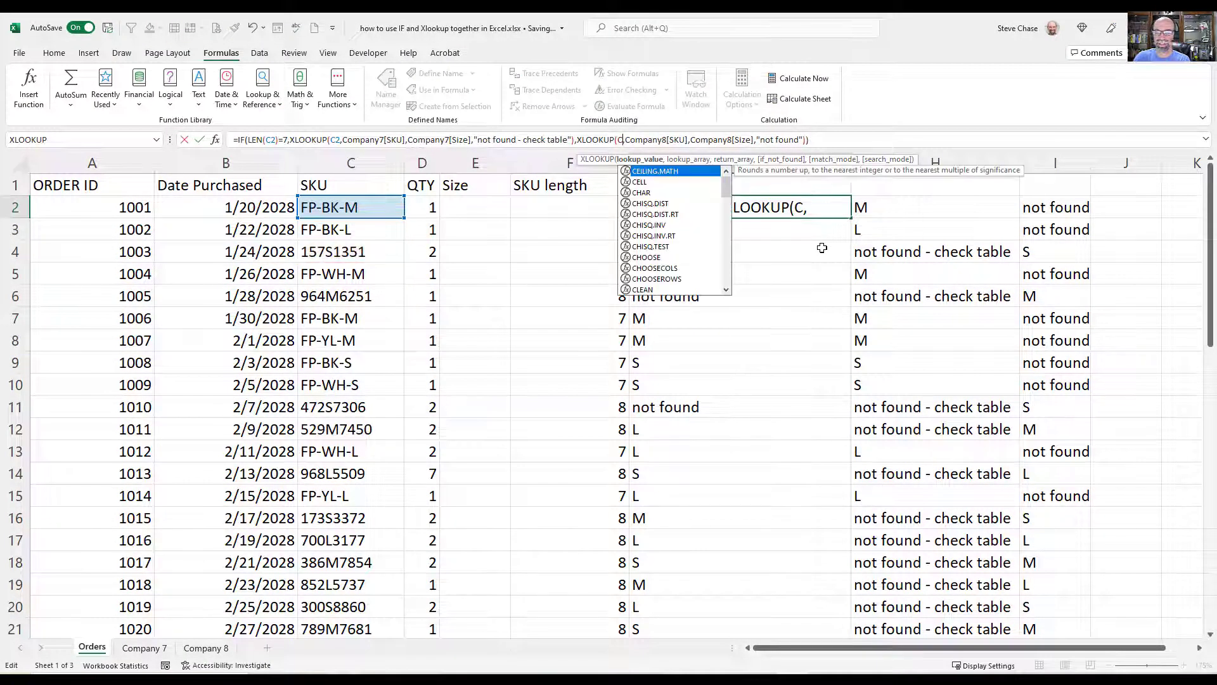
type("2")
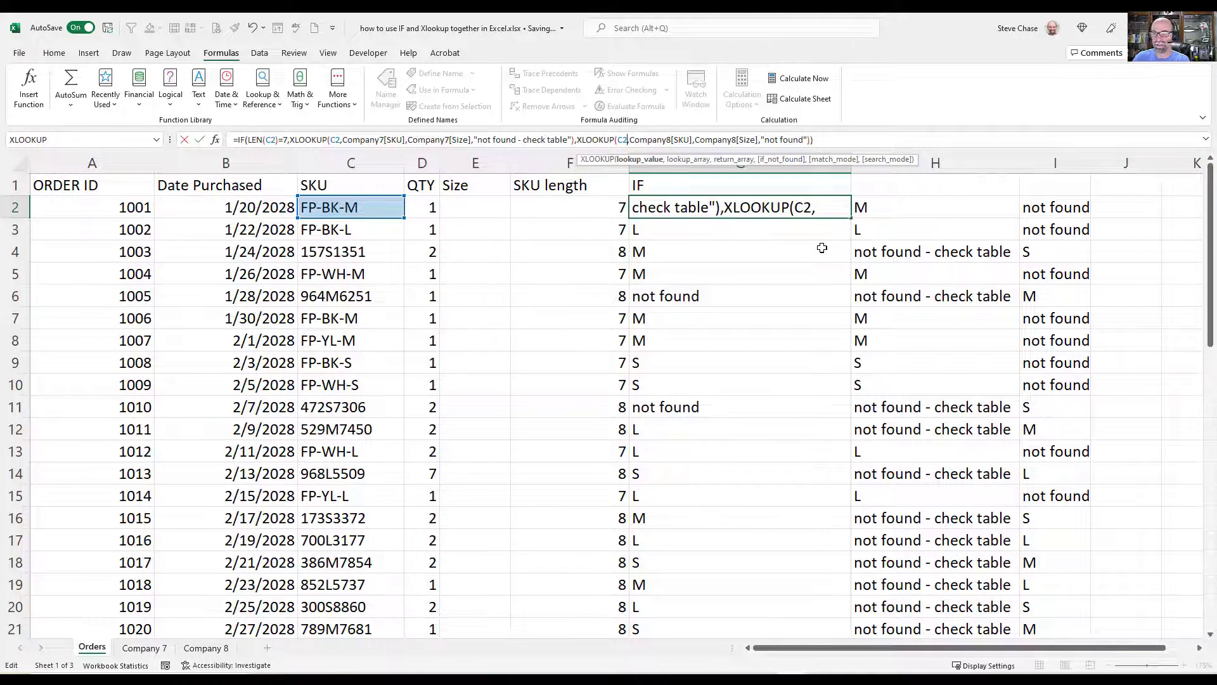
key("Return")
left_click(818, 211)
double_click(851, 217)
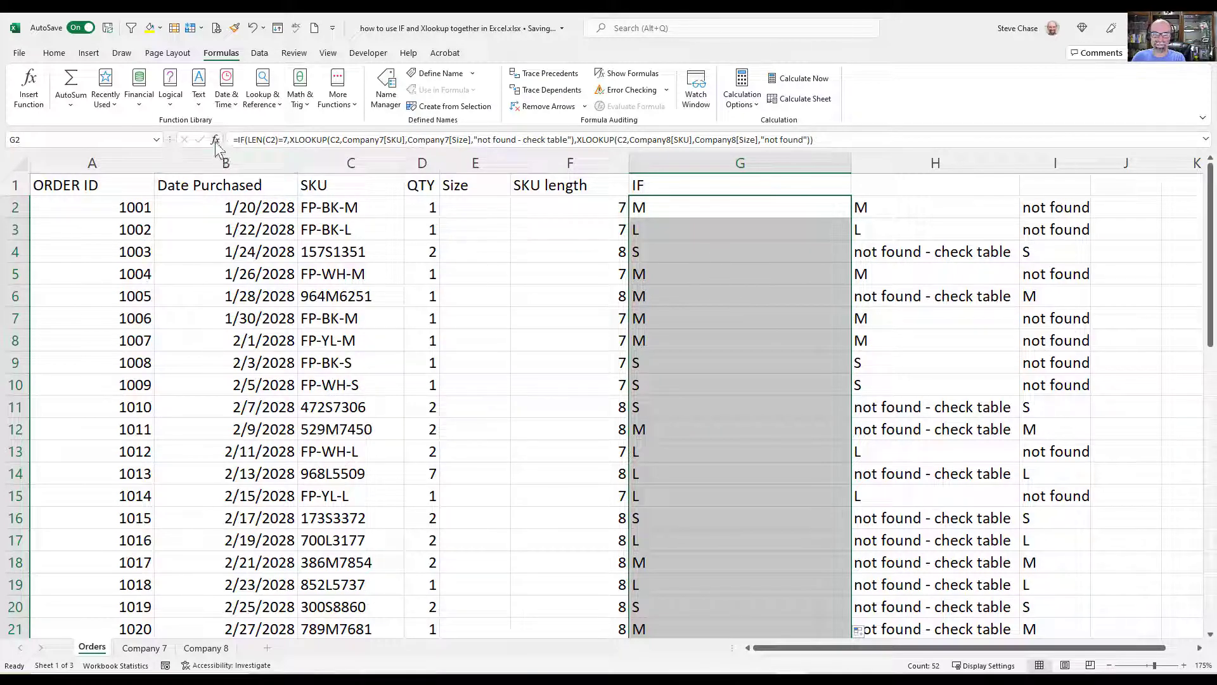
left_click_drag(813, 140, 790, 140)
left_click_drag(669, 136, 213, 147)
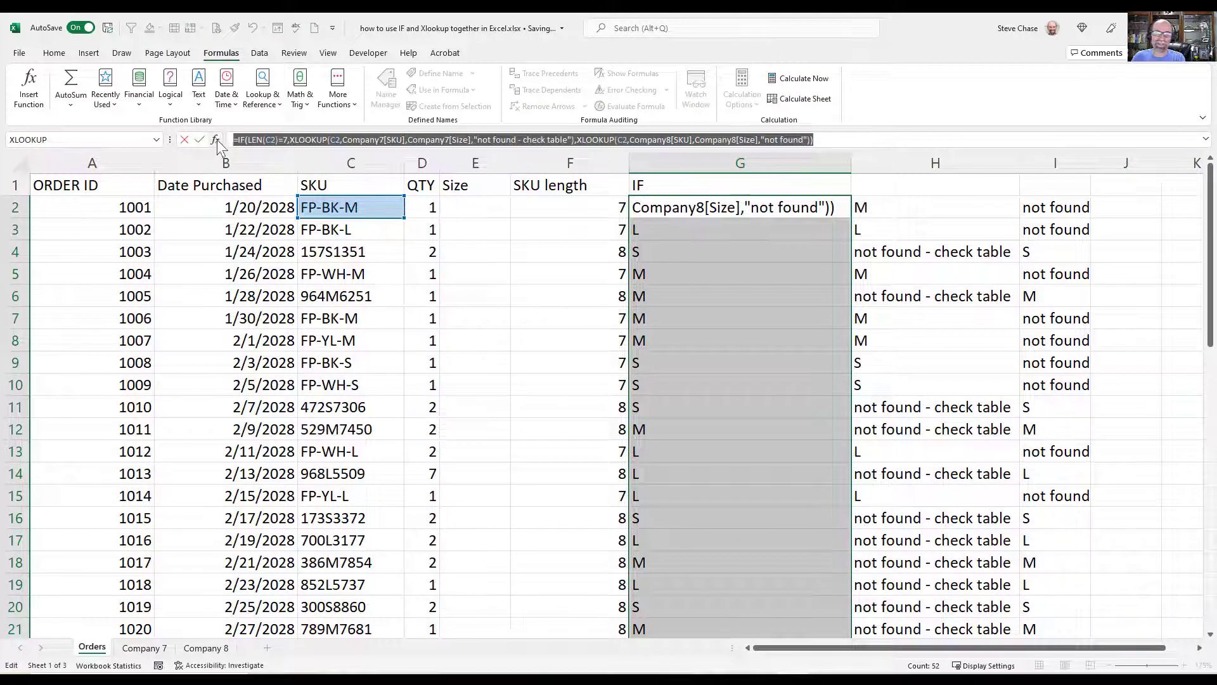
left_click(218, 140)
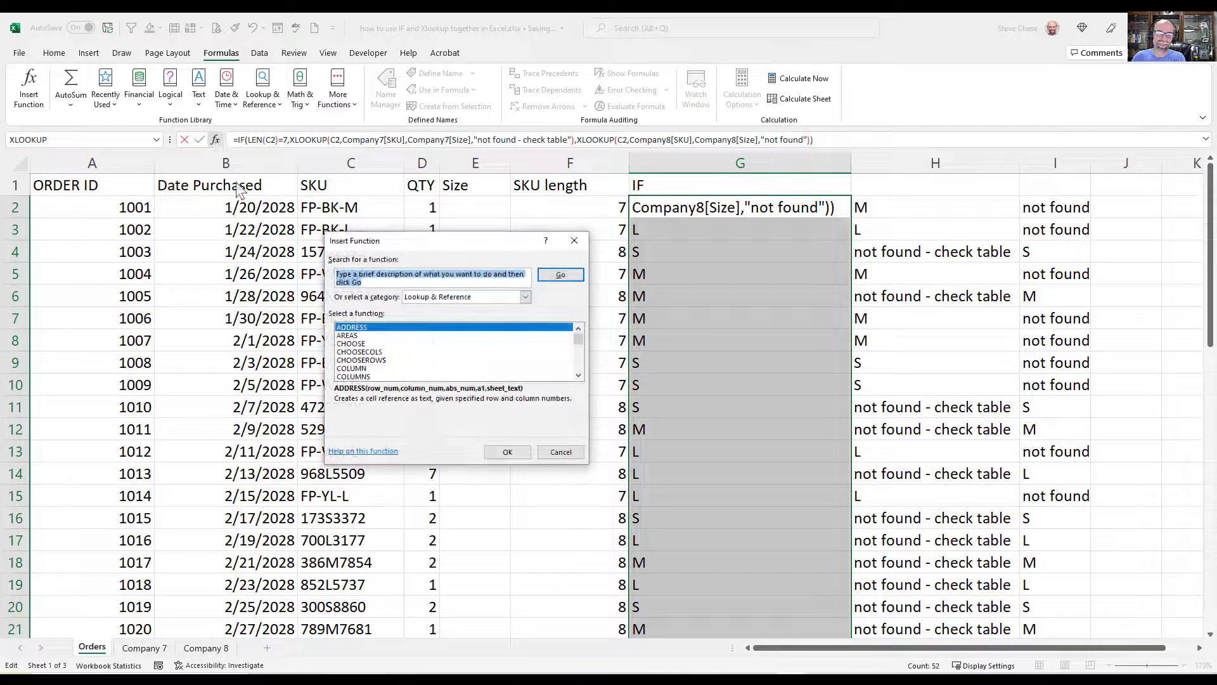
left_click(574, 241)
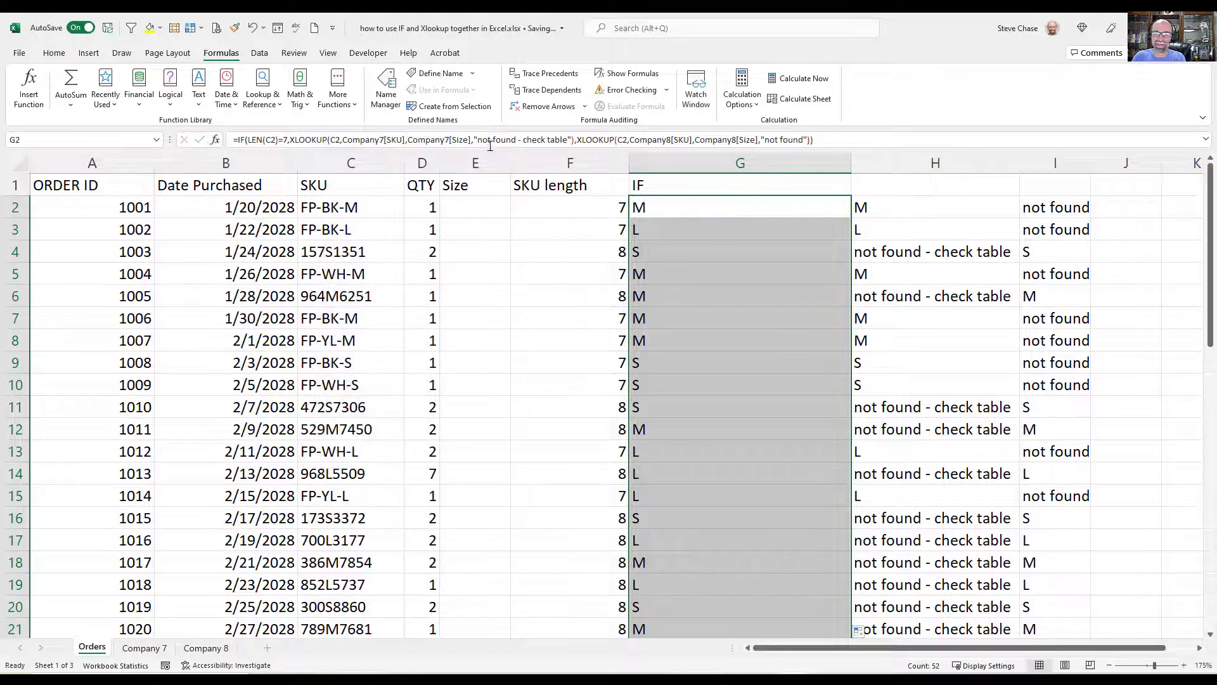
left_click(217, 143)
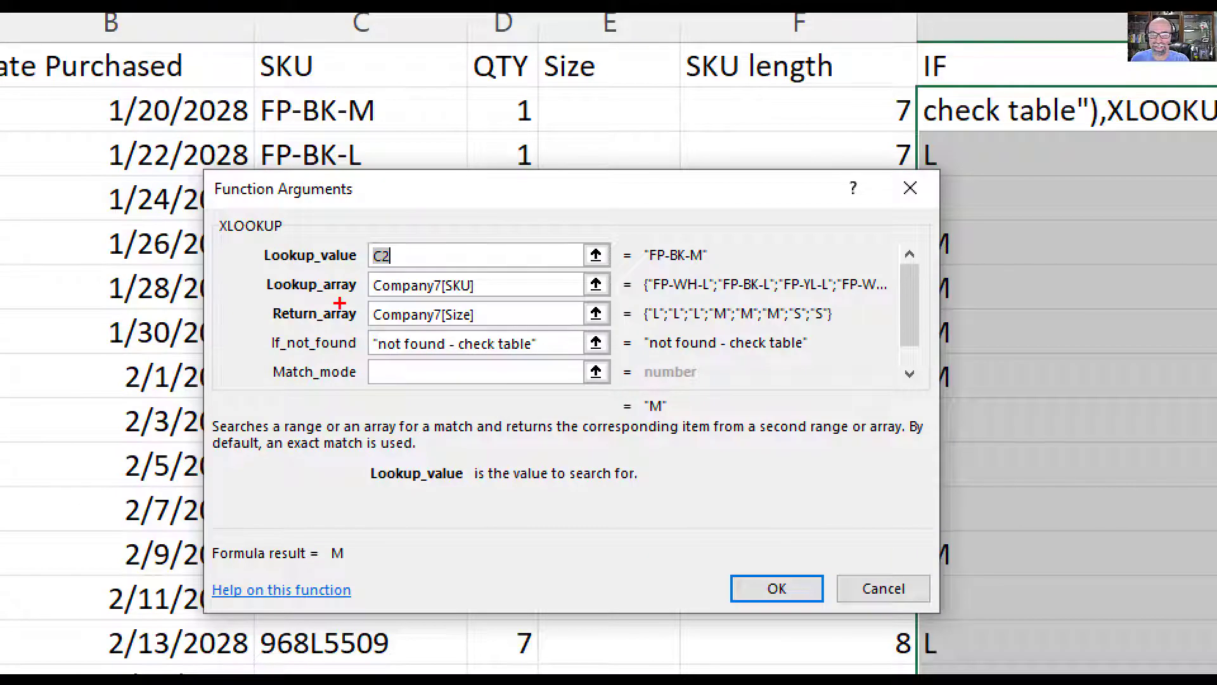
mouse_move(401, 244)
left_mouse_down()
mouse_move(370, 239)
mouse_move(388, 279)
mouse_move(392, 230)
left_mouse_up()
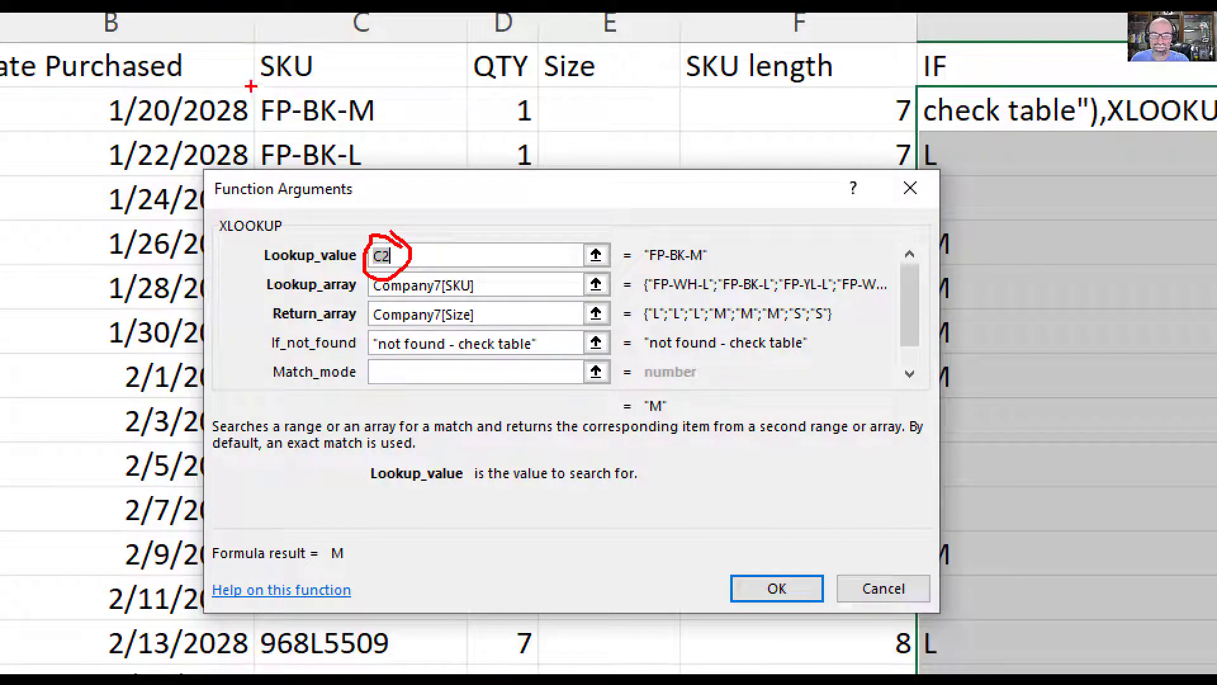
mouse_move(254, 81)
left_mouse_down()
mouse_move(358, 135)
mouse_move(406, 80)
mouse_move(246, 87)
left_mouse_up()
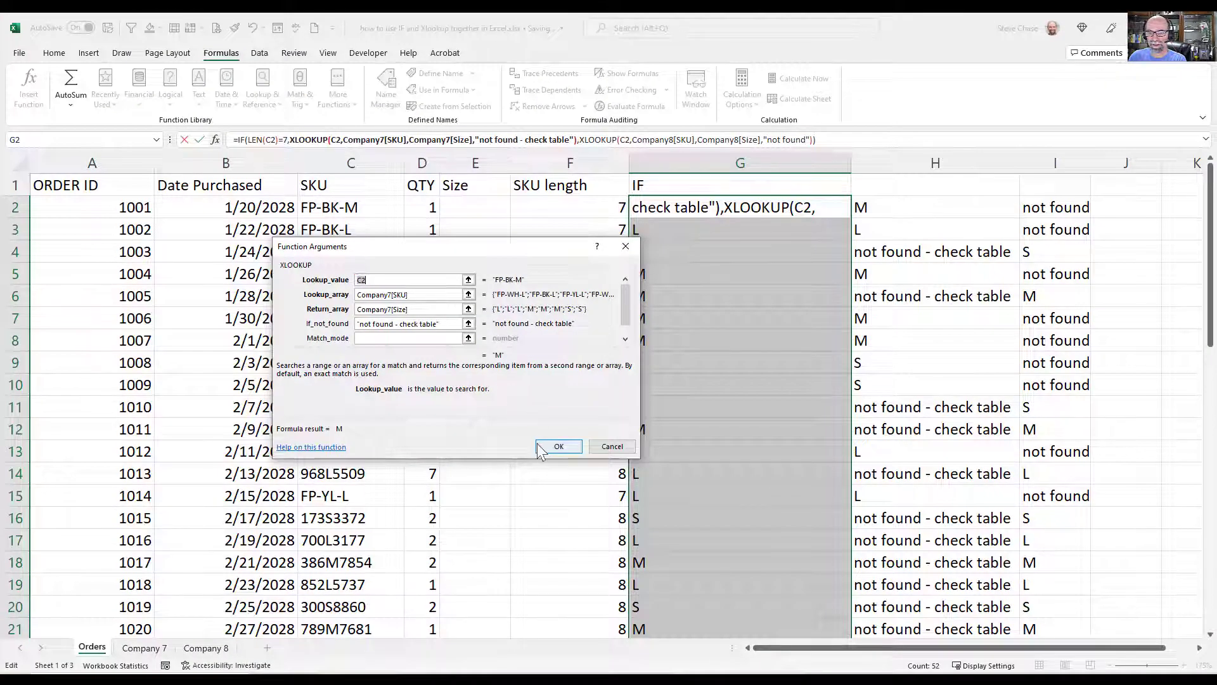
left_click(759, 596)
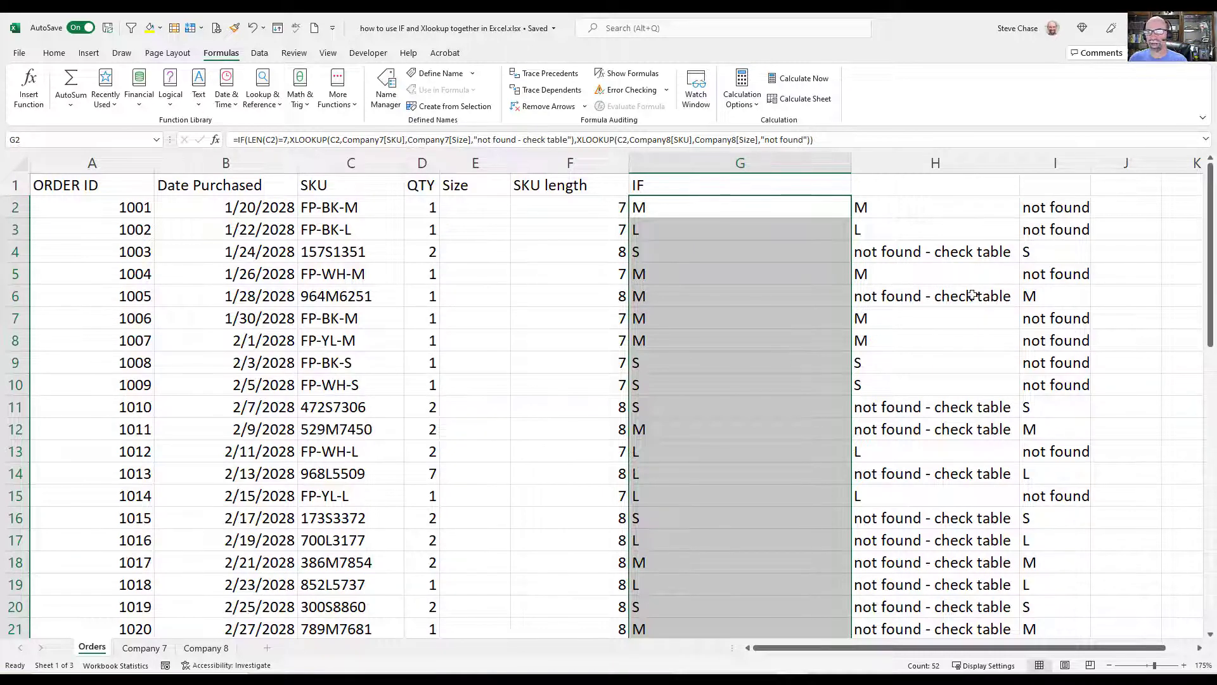
Delete the helper lookup columns H and I, then select H1 for a new heading.
left_click(944, 210)
left_click(1053, 206)
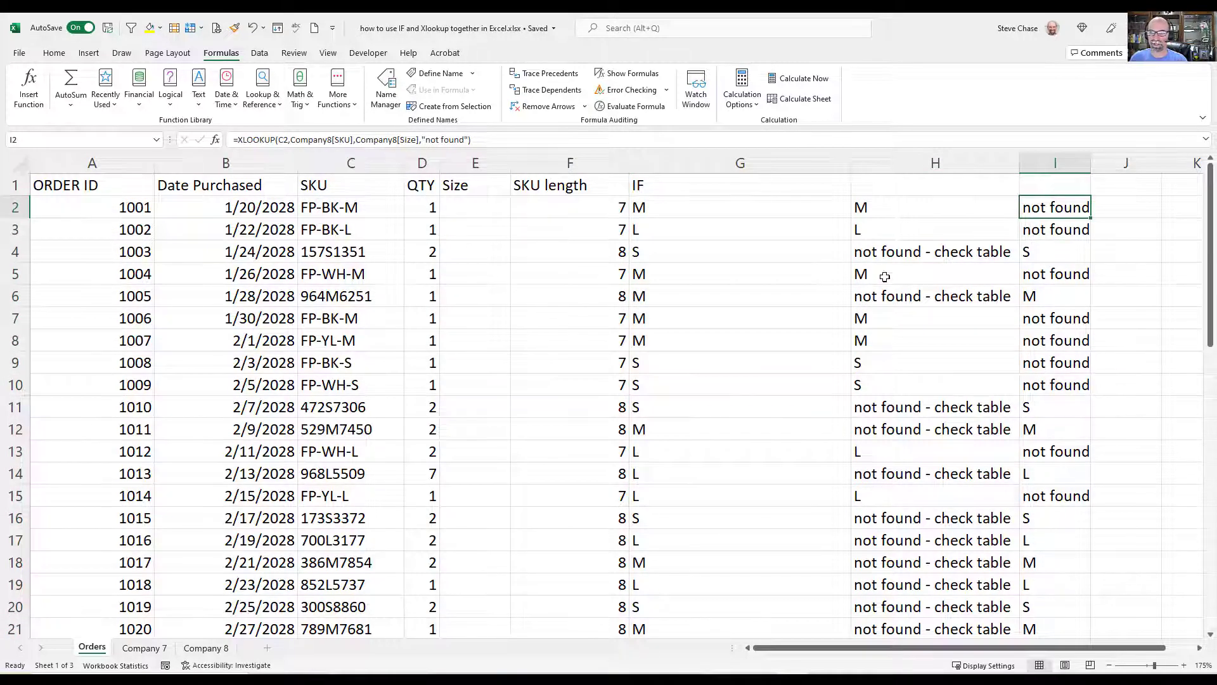
left_click_drag(901, 172, 1030, 166)
right_click(1031, 166)
left_click(1078, 307)
left_click(799, 323)
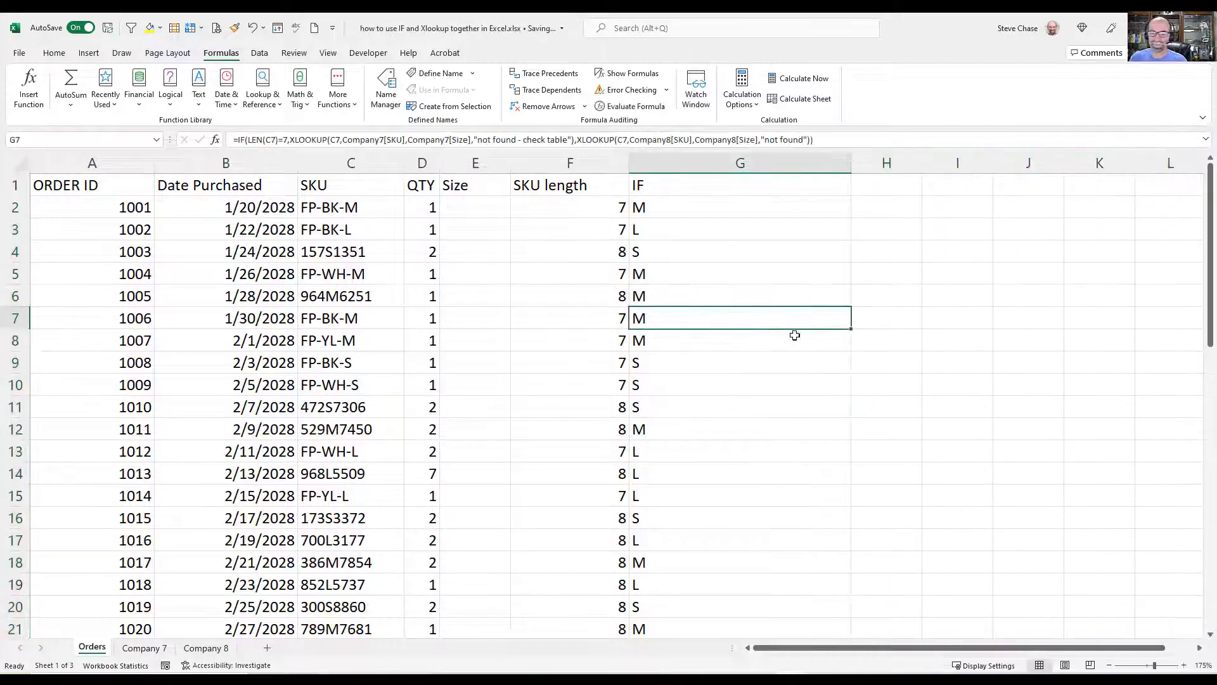
scroll(781, 445, "down", 10)
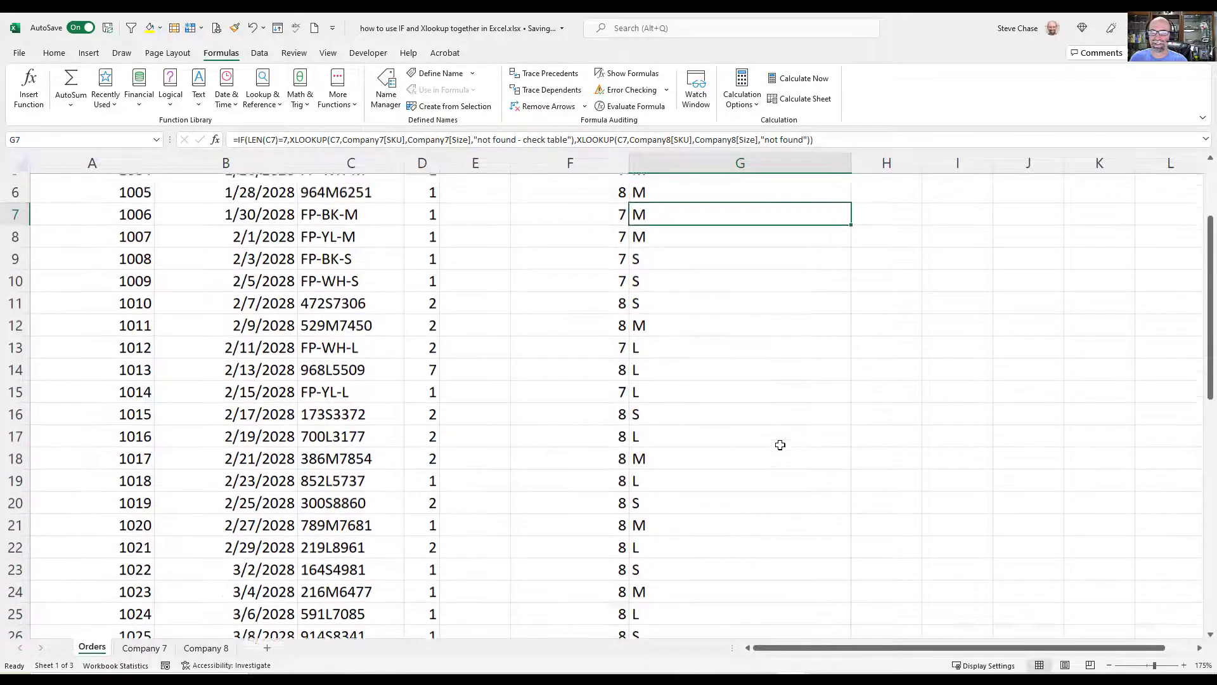
scroll(780, 445, "up", 10)
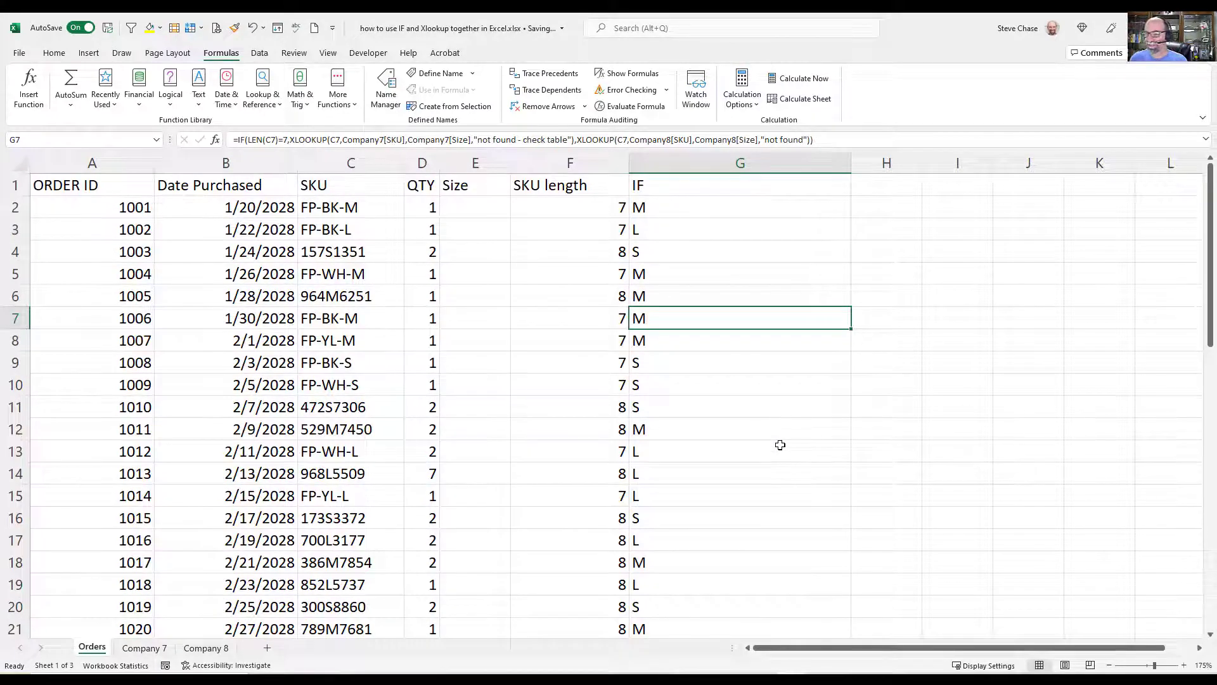
left_click(877, 192)
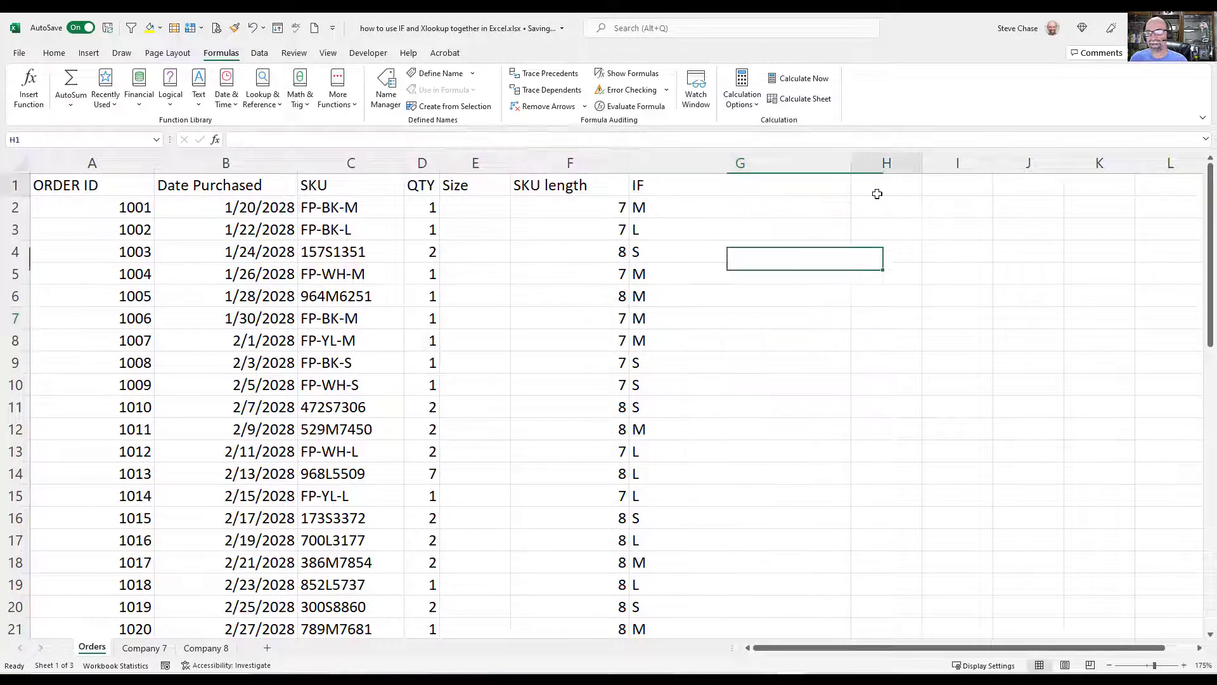
Enter the heading 'Price' in H1 and copy G2's size formula text.
type("Price")
key("Return")
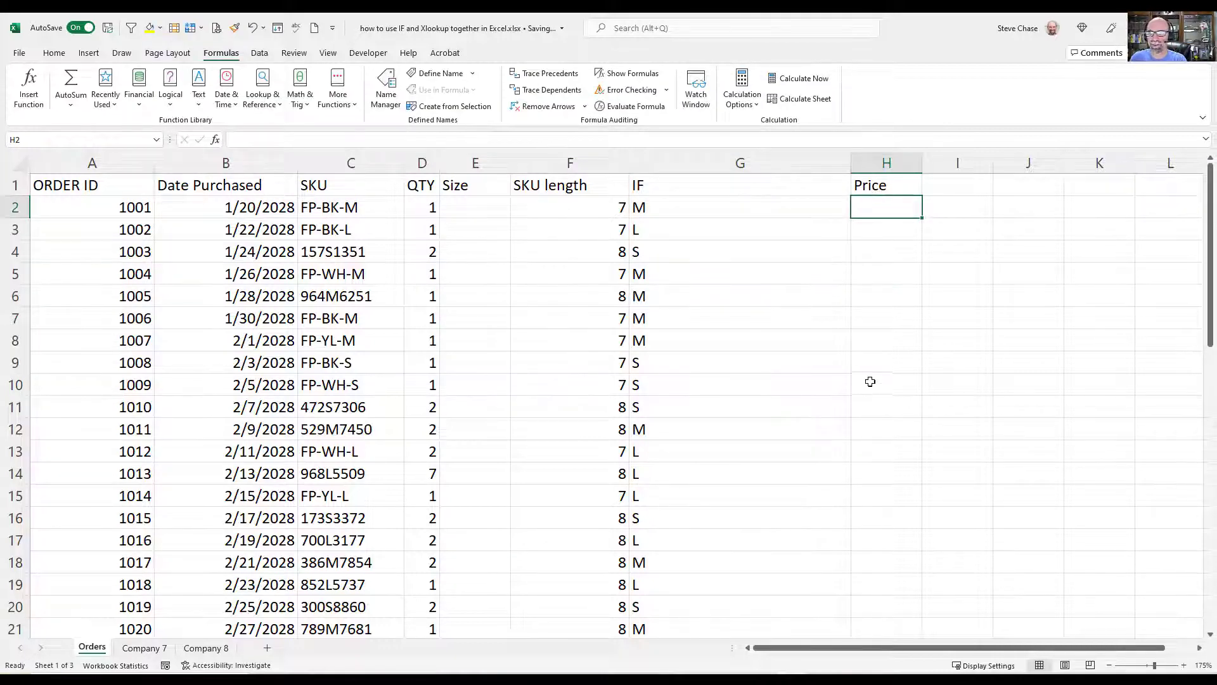
left_click(763, 203)
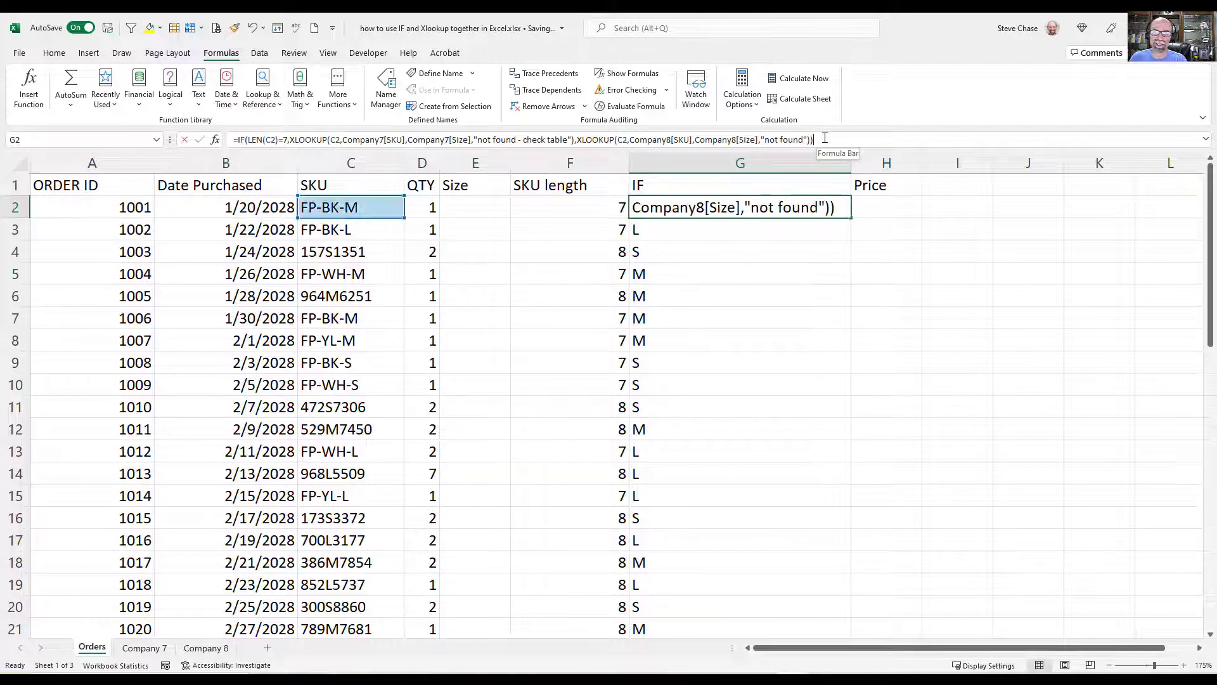
left_click_drag(818, 140, 198, 144)
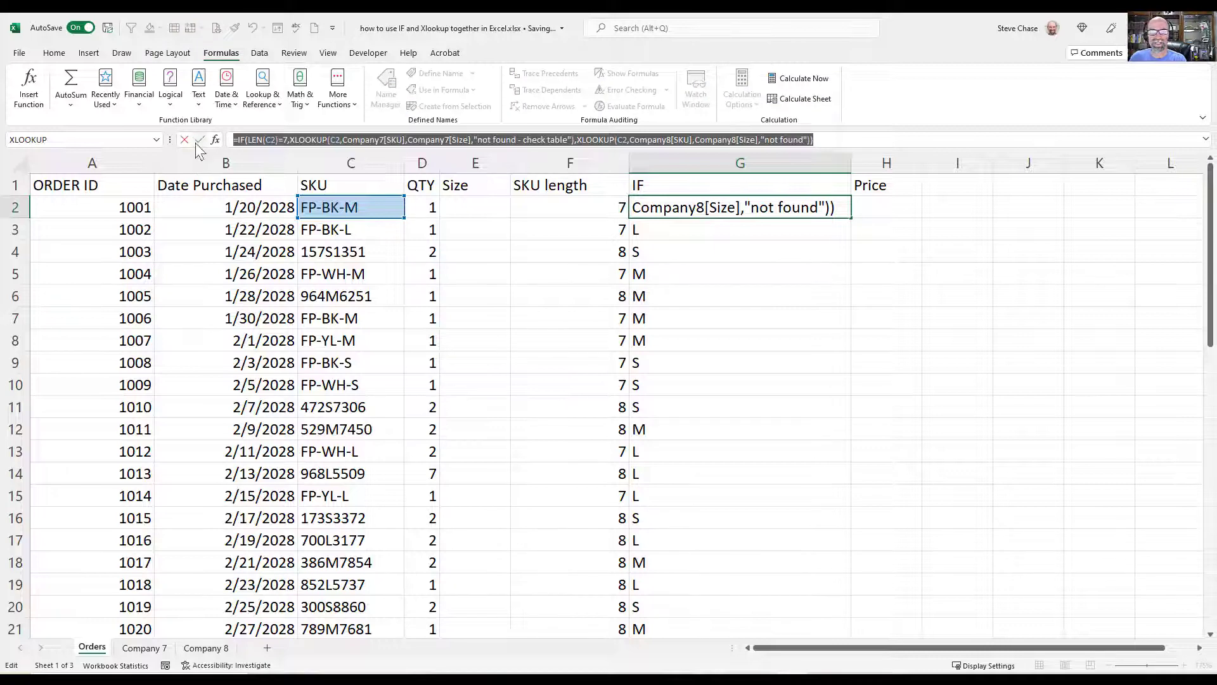
left_click(189, 143)
Paste the size formula into H2 and point out its Company7 and Company8 Size references.
left_click(871, 202)
right_click(873, 208)
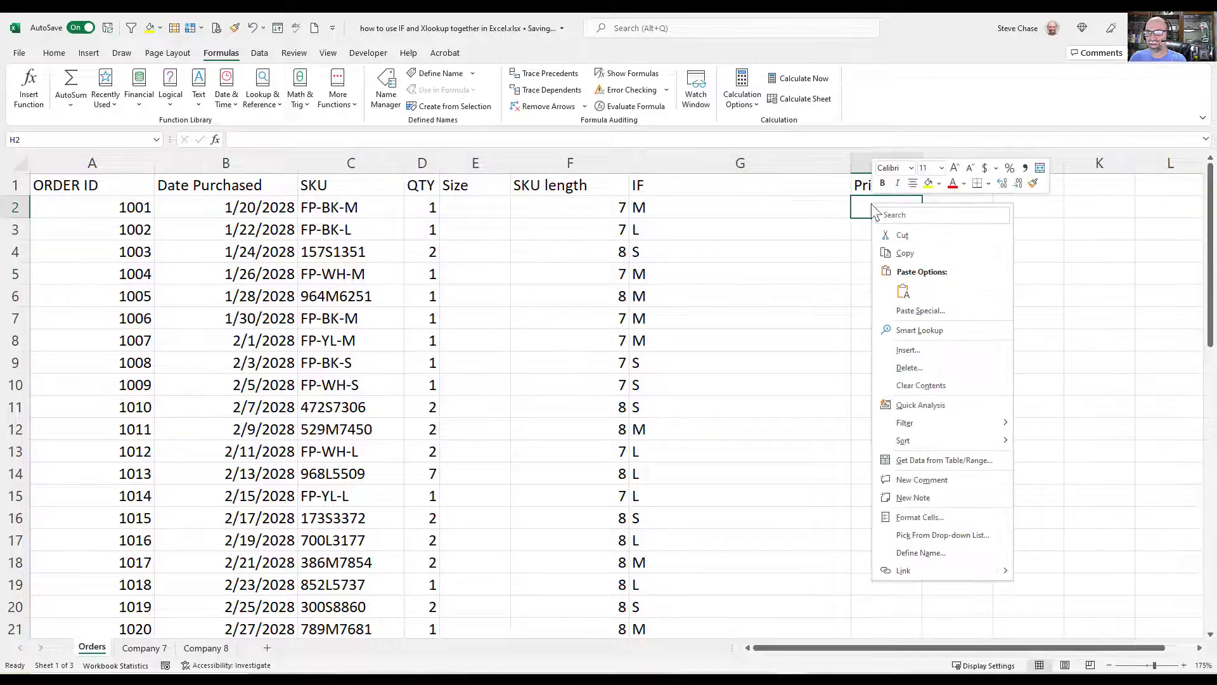
left_click(903, 292)
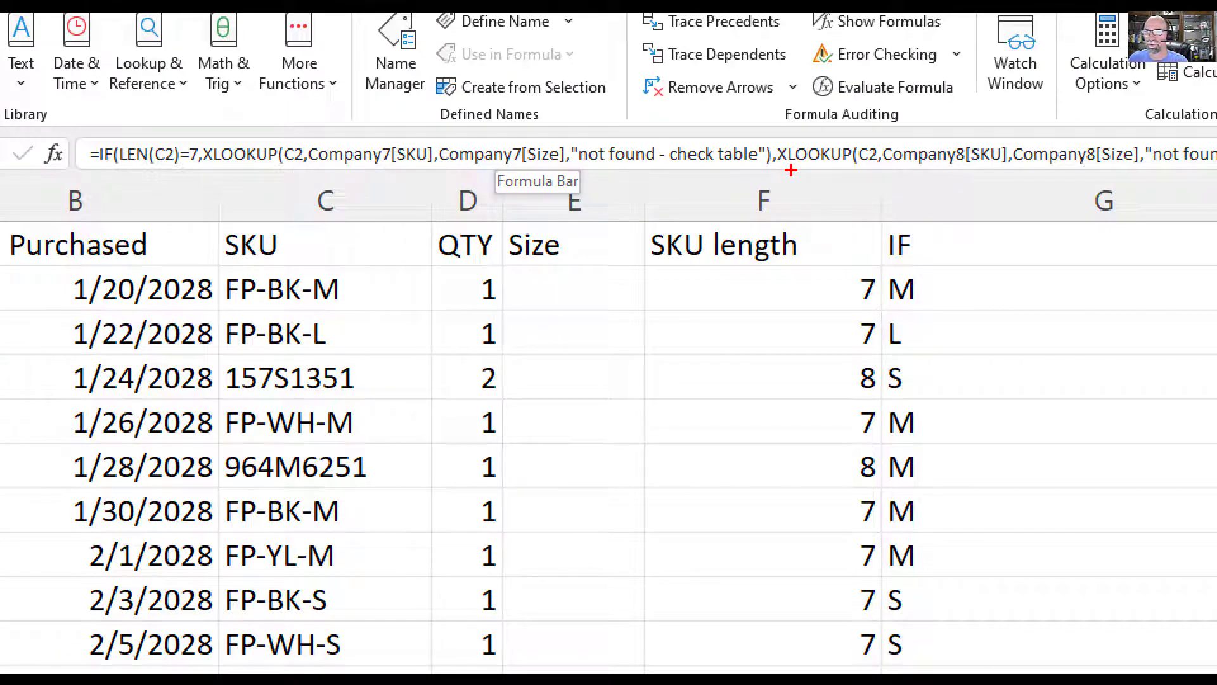
mouse_move(1138, 147)
left_mouse_down()
mouse_move(1104, 139)
mouse_move(1126, 170)
mouse_move(1133, 135)
left_mouse_up()
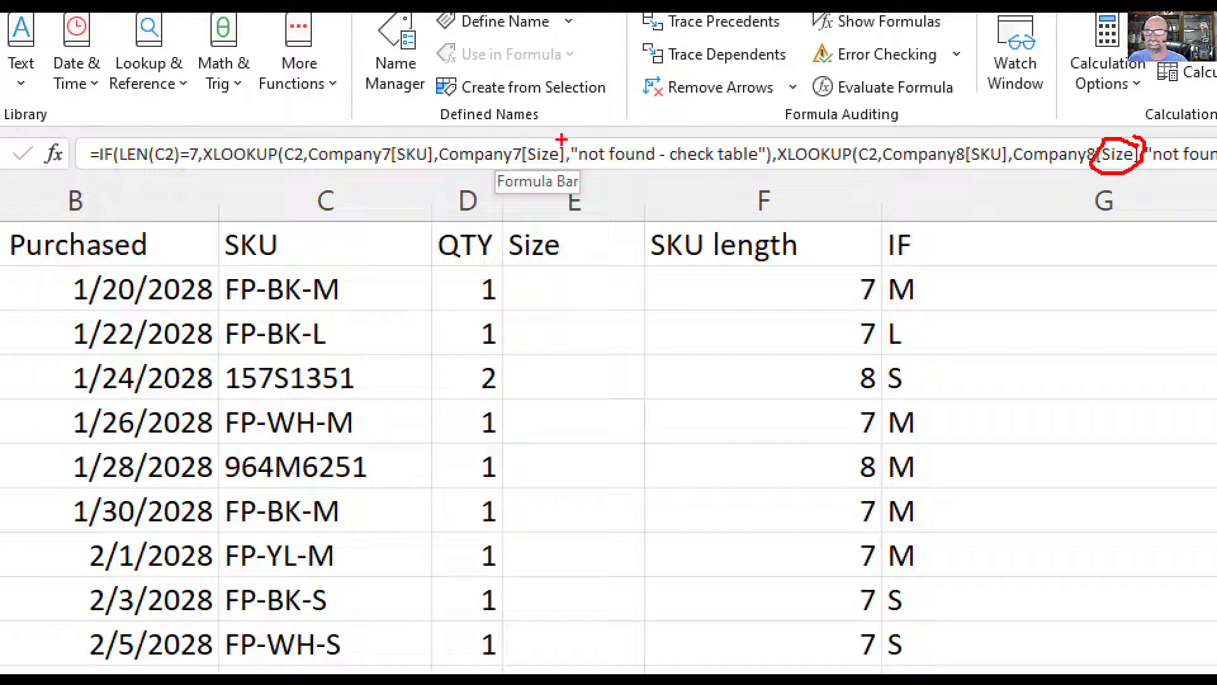
mouse_move(565, 139)
left_mouse_down()
mouse_move(526, 134)
mouse_move(577, 169)
mouse_move(559, 130)
mouse_move(562, 142)
left_mouse_up()
Review the Price columns on the Company 7 and Company 8 sheets, then return to Orders.
left_click(157, 648)
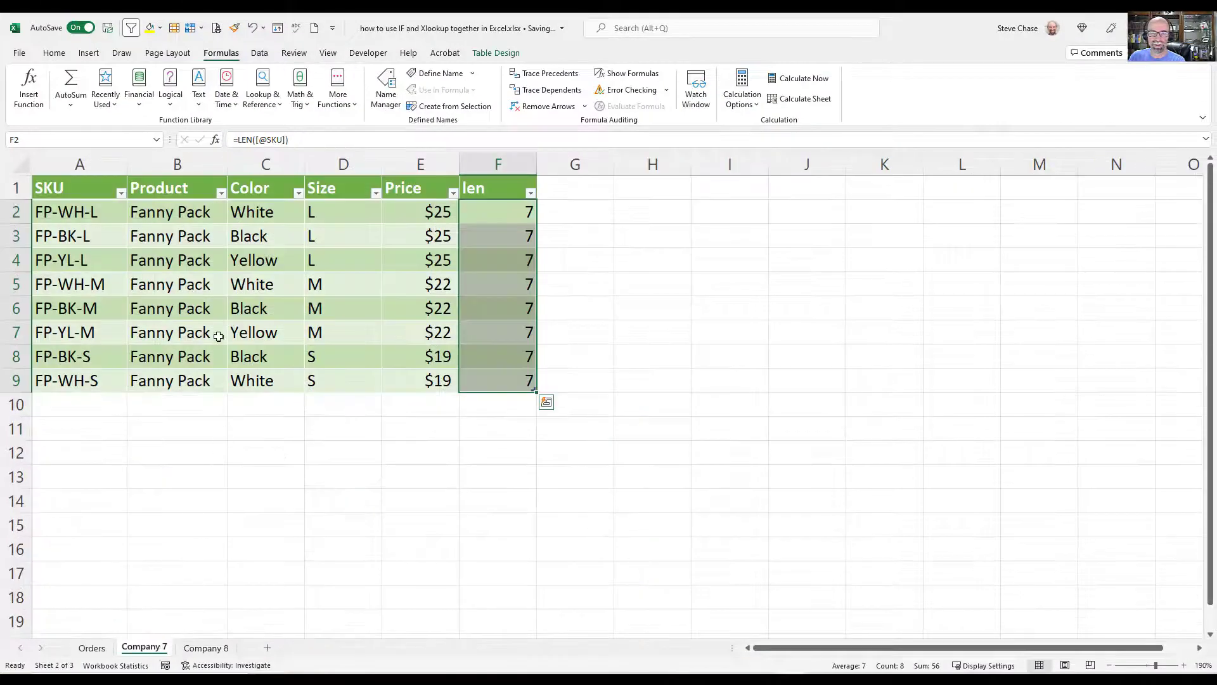
left_click(409, 188)
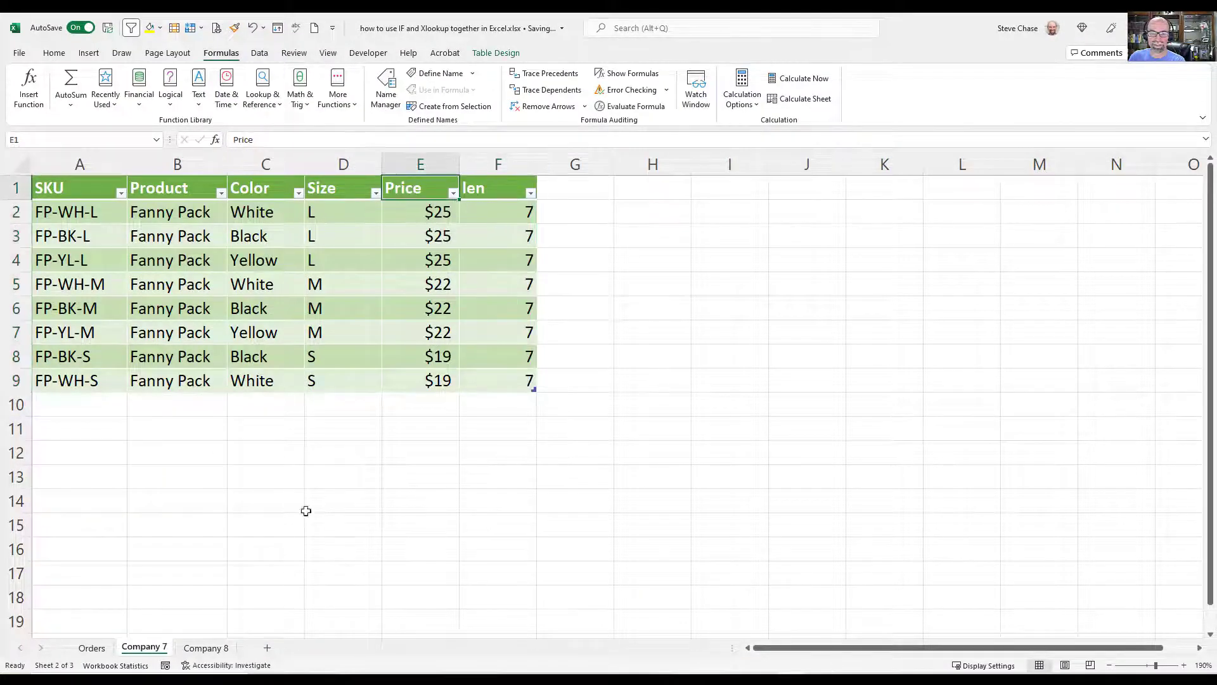
left_click(205, 648)
left_click(562, 190)
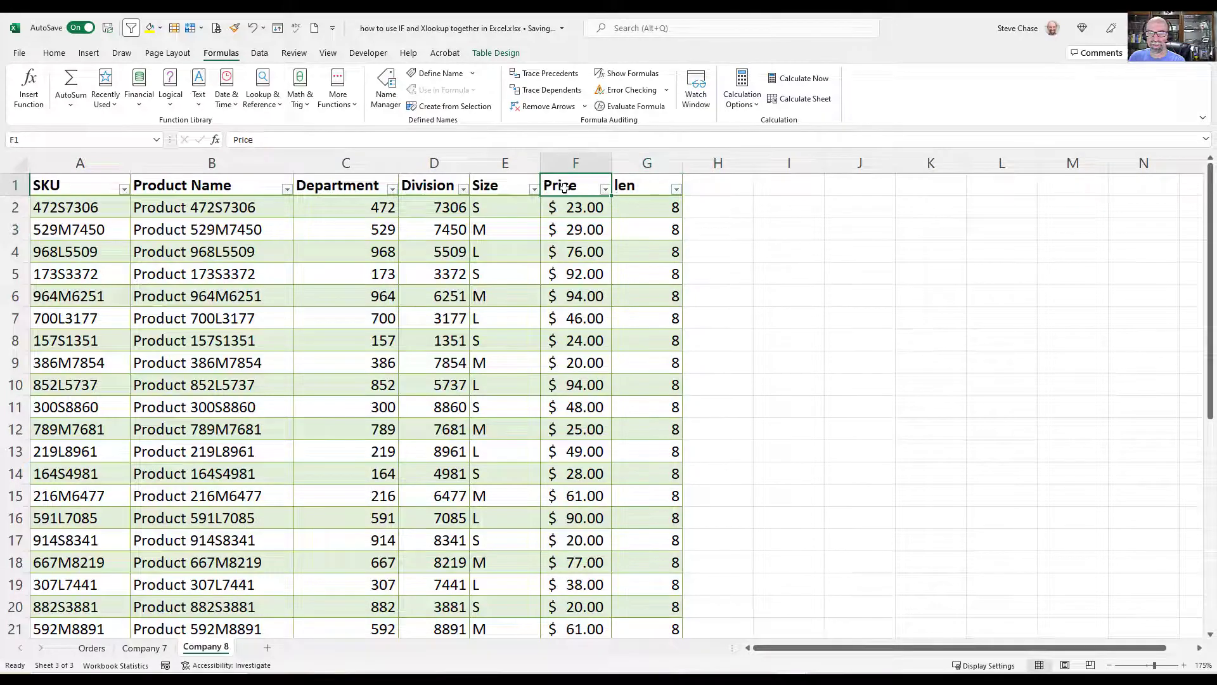
left_click(92, 648)
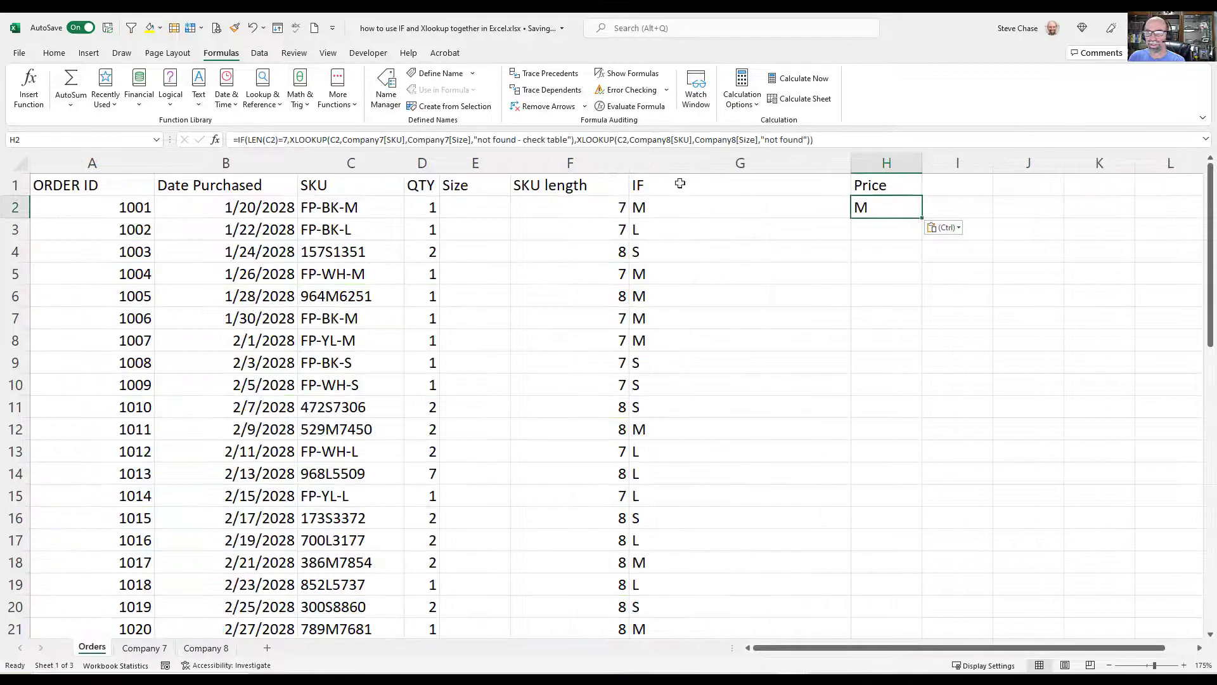
Switch both H2 lookups from Size to Price, format as currency, and fill down column H.
left_click(471, 140)
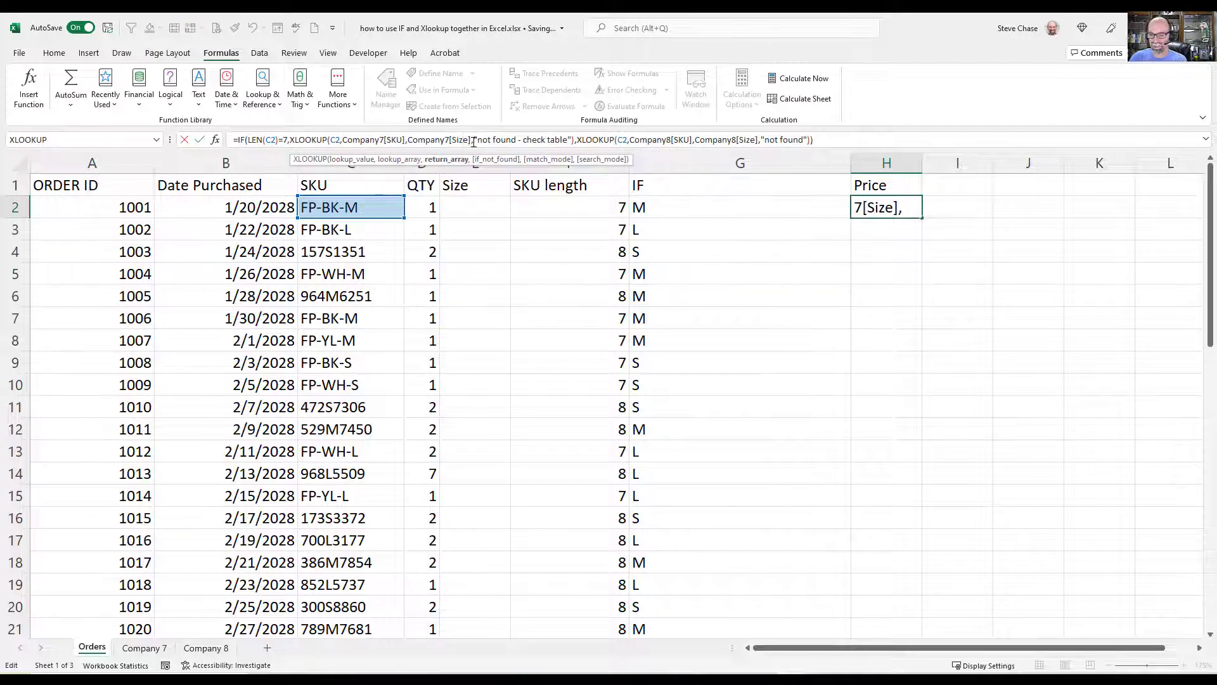
key("BackSpace")
key("BackSpace")
key("BackSpace")
key("BackSpace")
type("price")
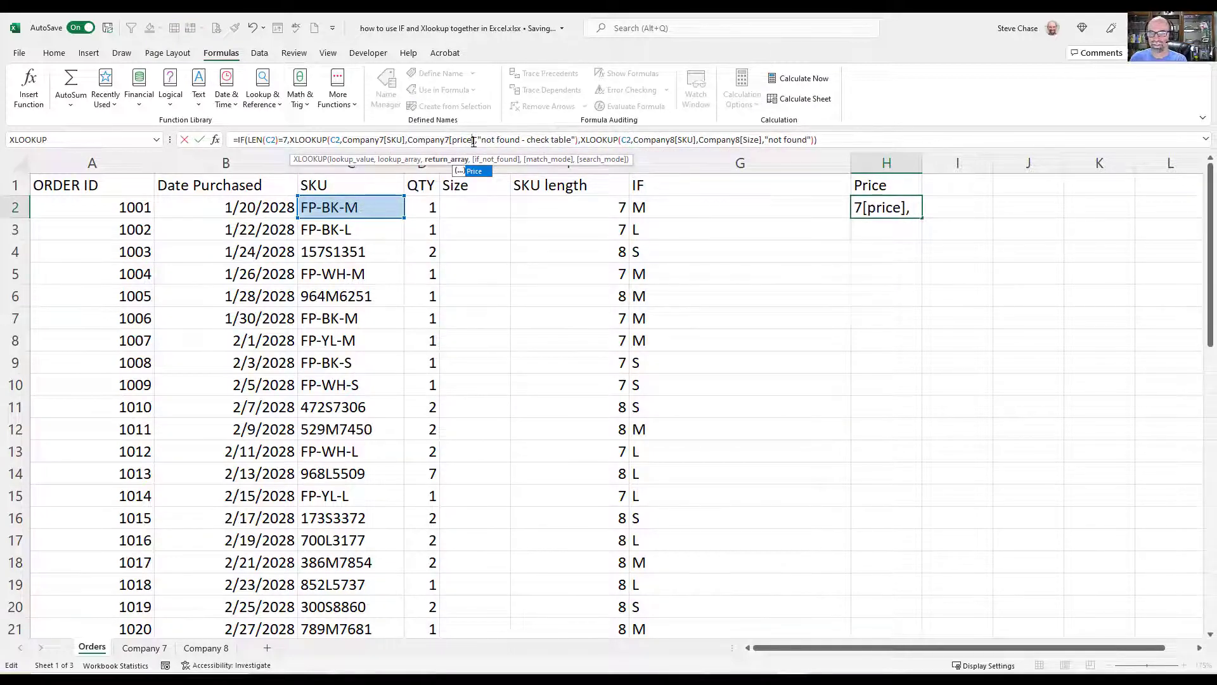
left_click(631, 140)
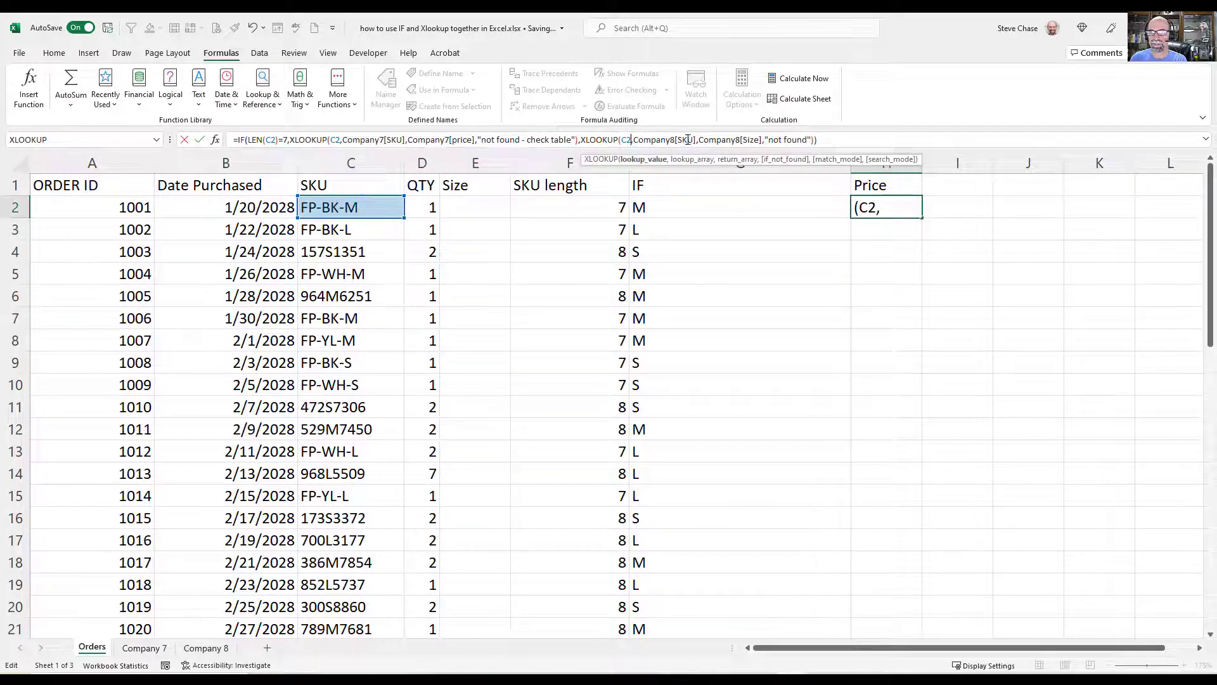
left_click_drag(761, 139, 742, 139)
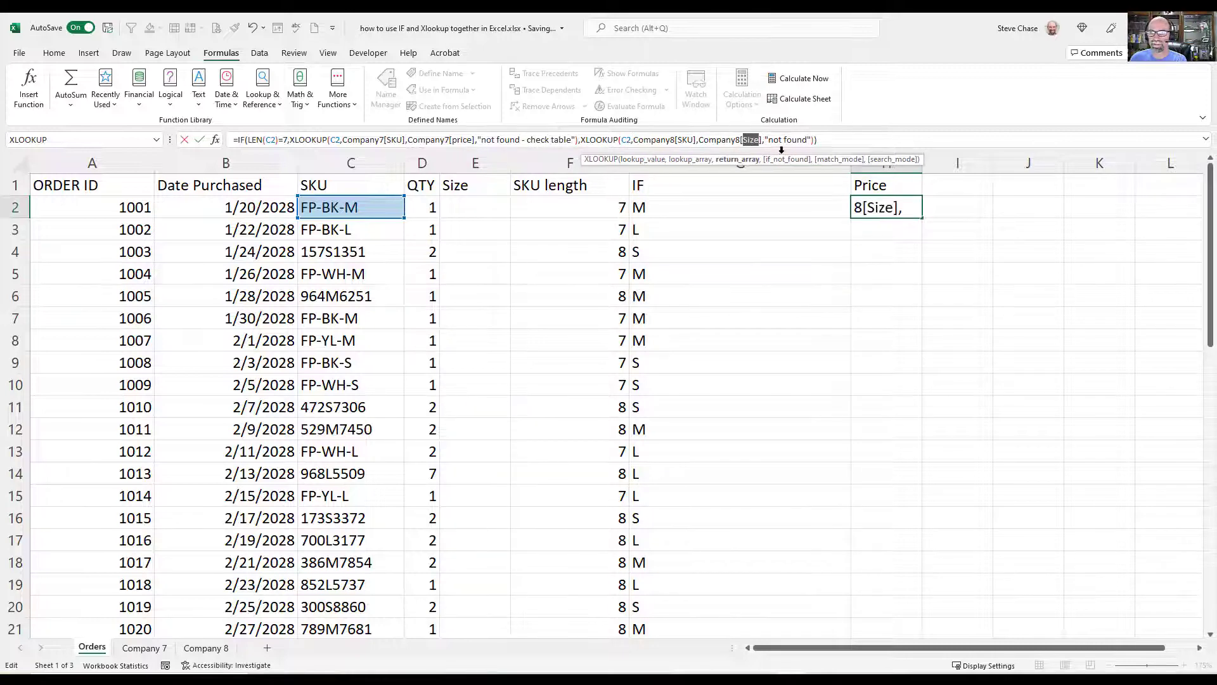
key("BackSpace")
type("pric")
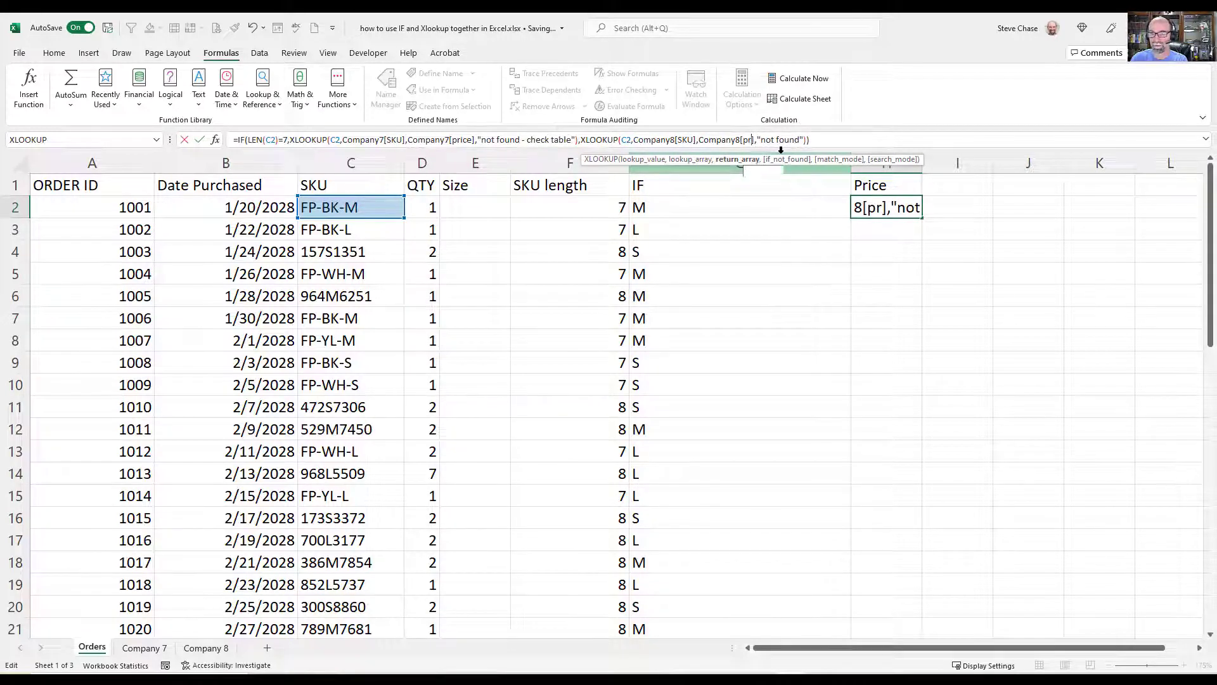
key("Tab")
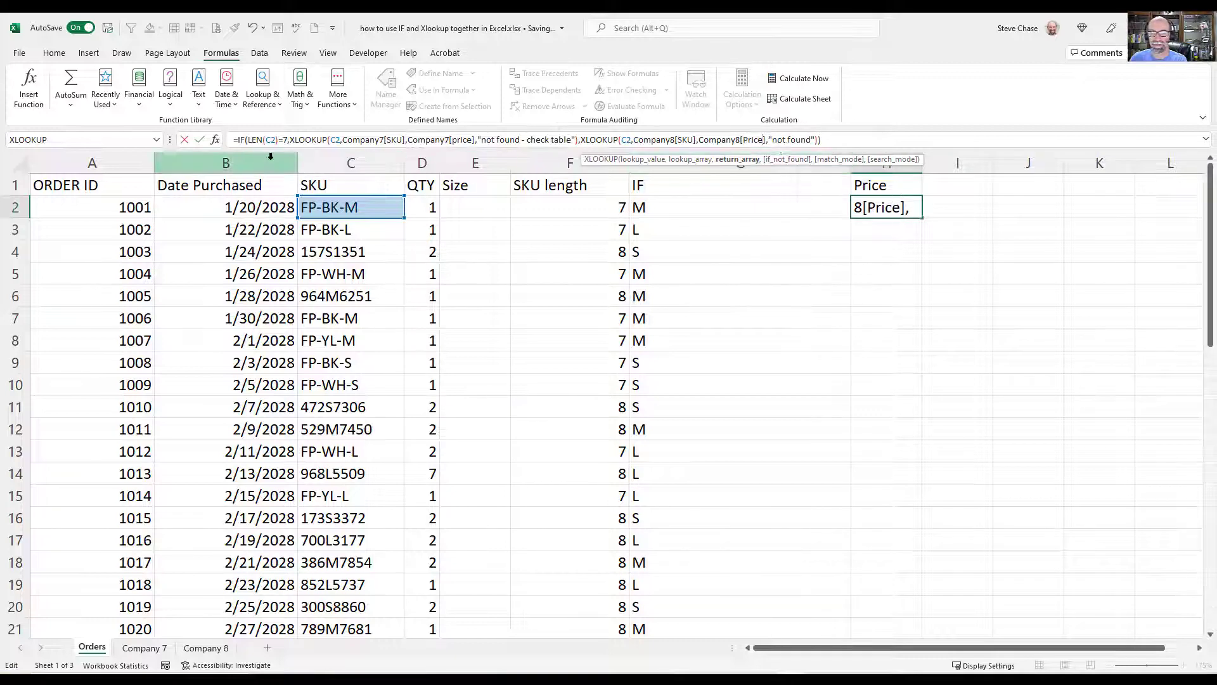
left_click(200, 139)
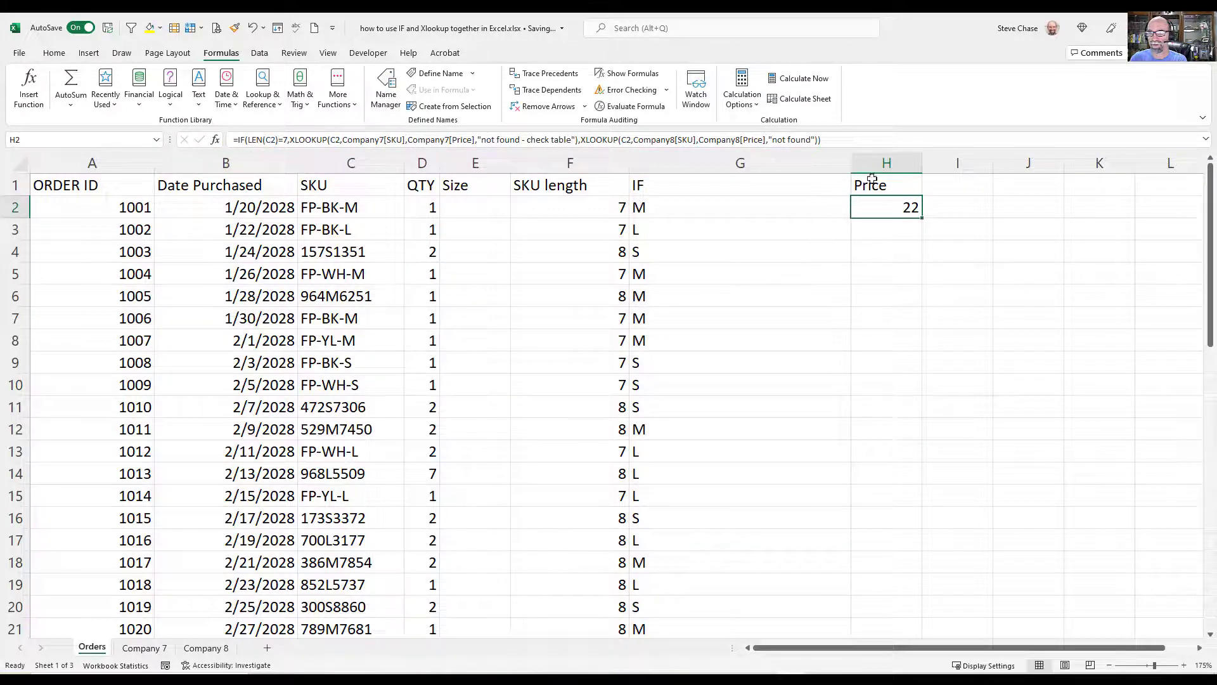
key("ctrl+shift+4")
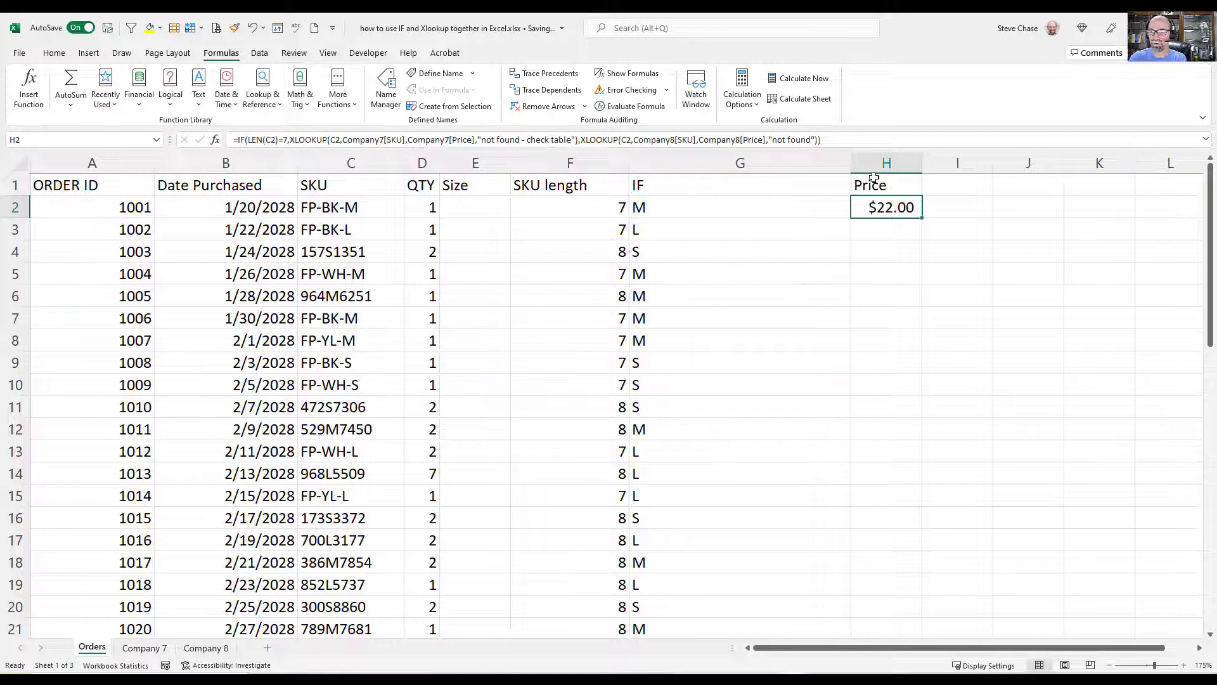
double_click(923, 219)
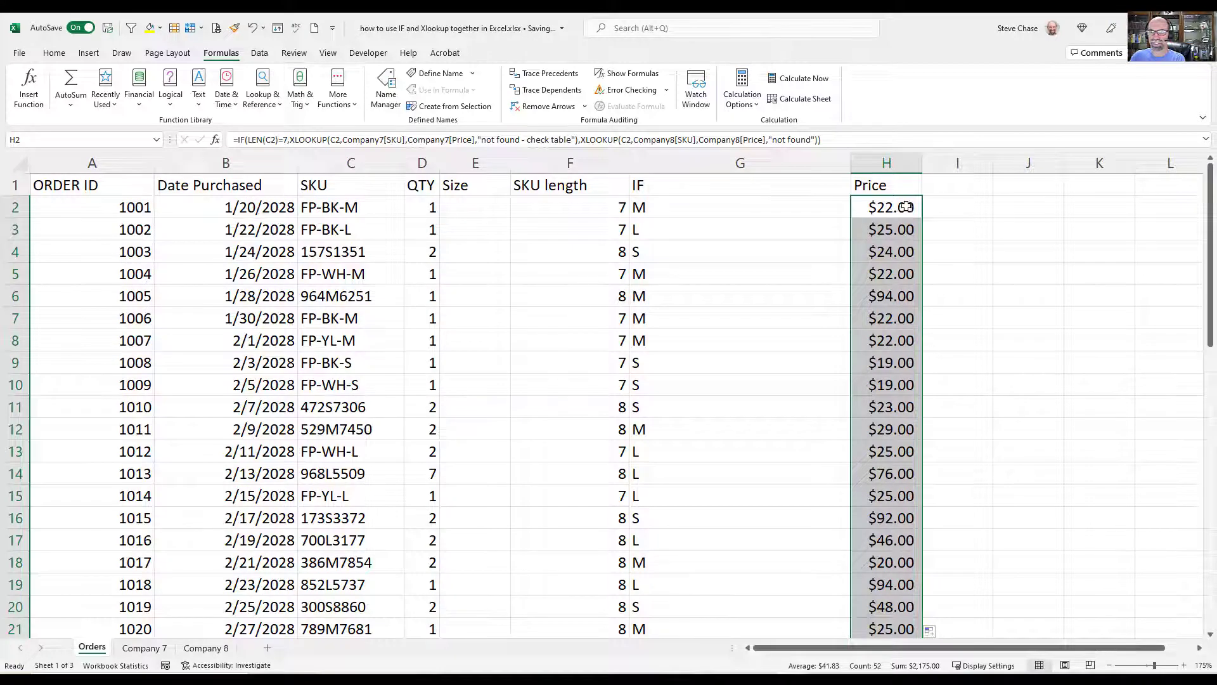
Copy SKU 964M6251 from C6 and find it on the Company 8 sheet.
left_click_drag(905, 297, 83, 291)
key("ctrl+c")
left_click(373, 303)
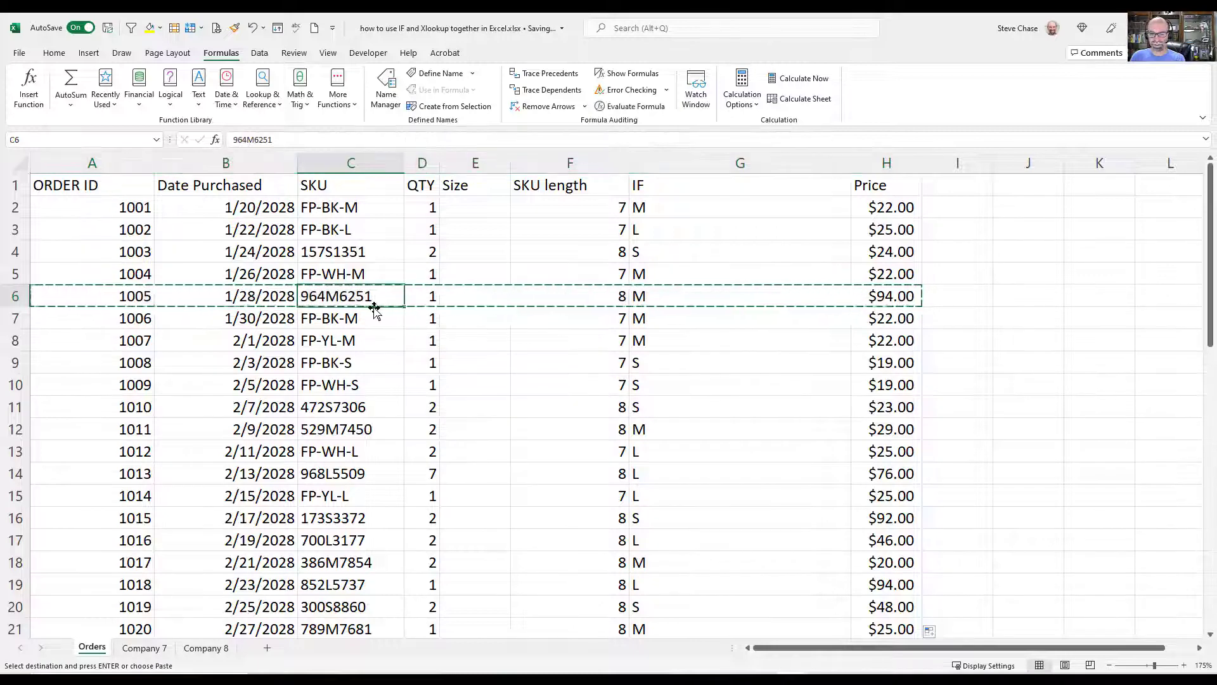
key("ctrl+c")
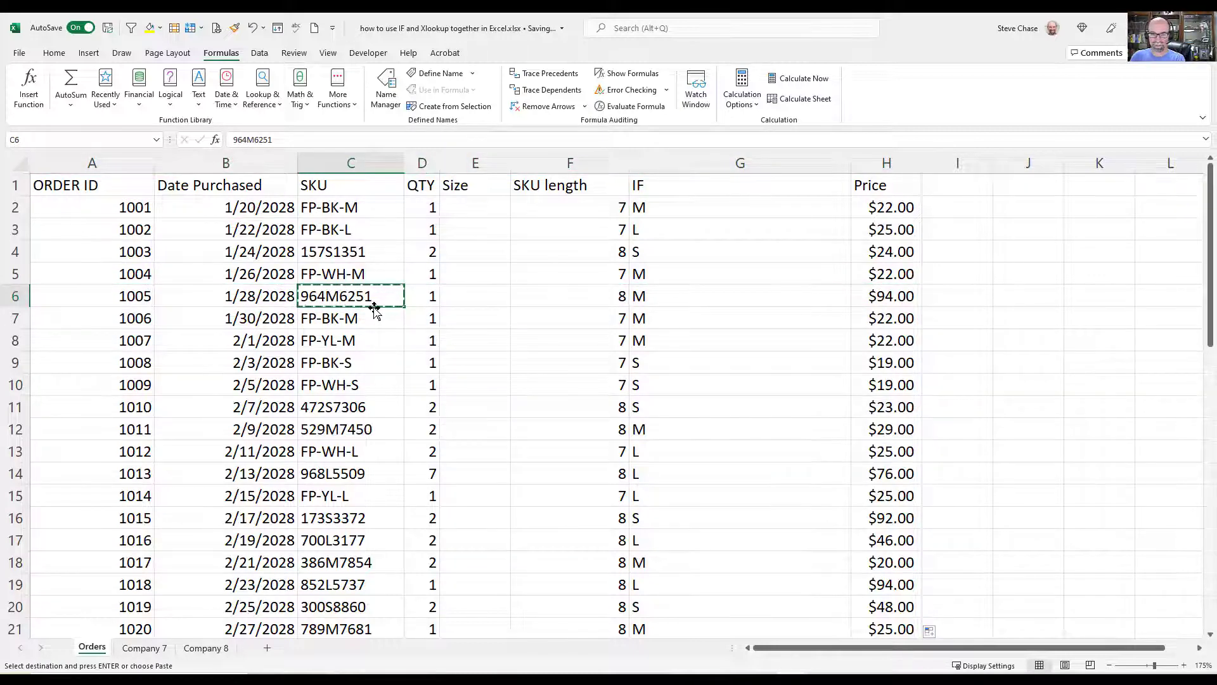
left_click(202, 647)
left_click(199, 427)
key("ctrl+f")
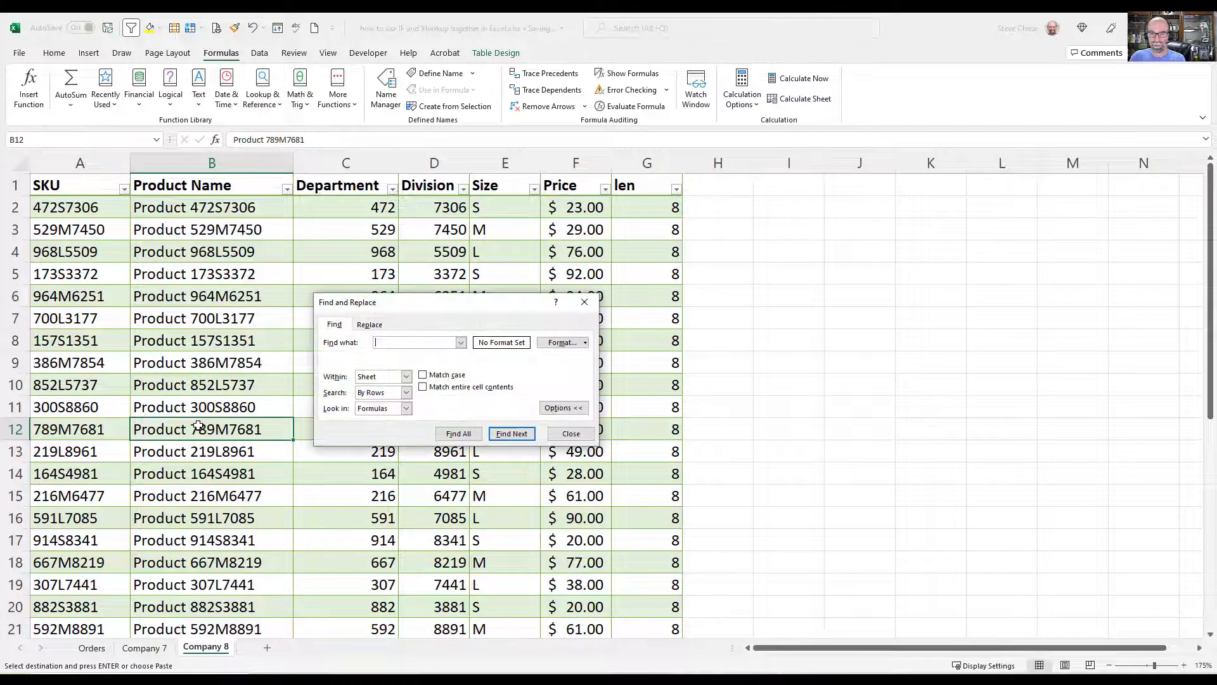
key("ctrl+v")
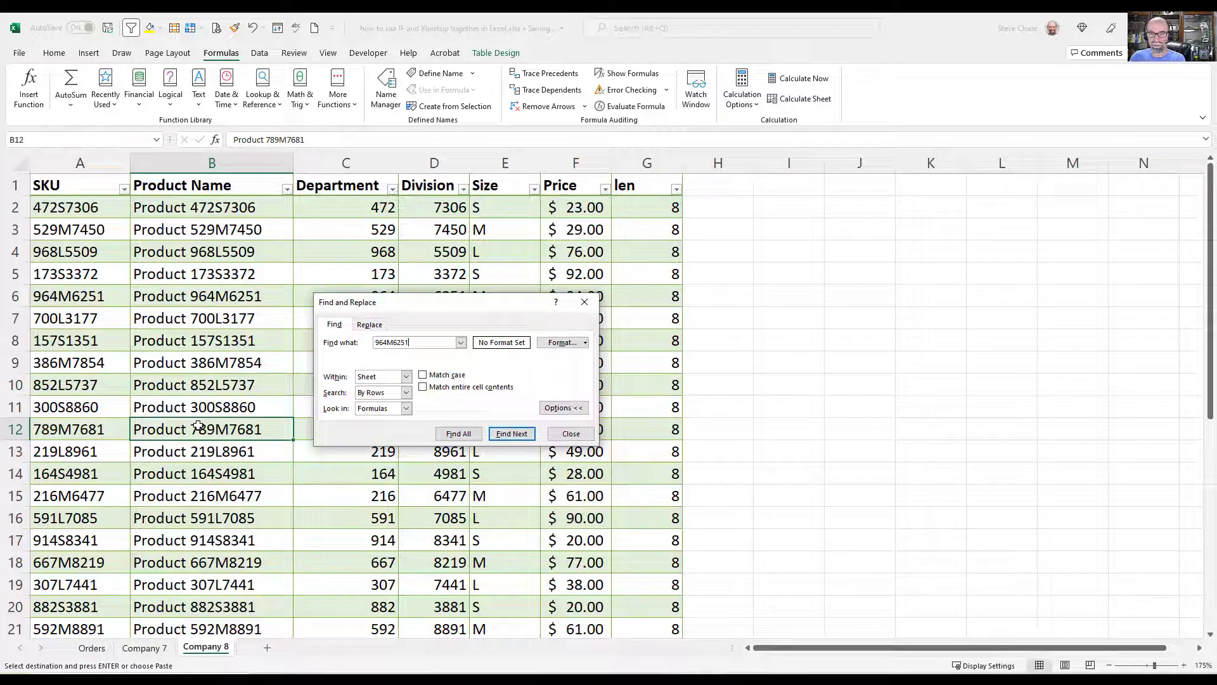
left_click(501, 436)
Fill the 964M6251 row A6:F6 yellow and close the search dialog.
left_click_drag(462, 305, 438, 338)
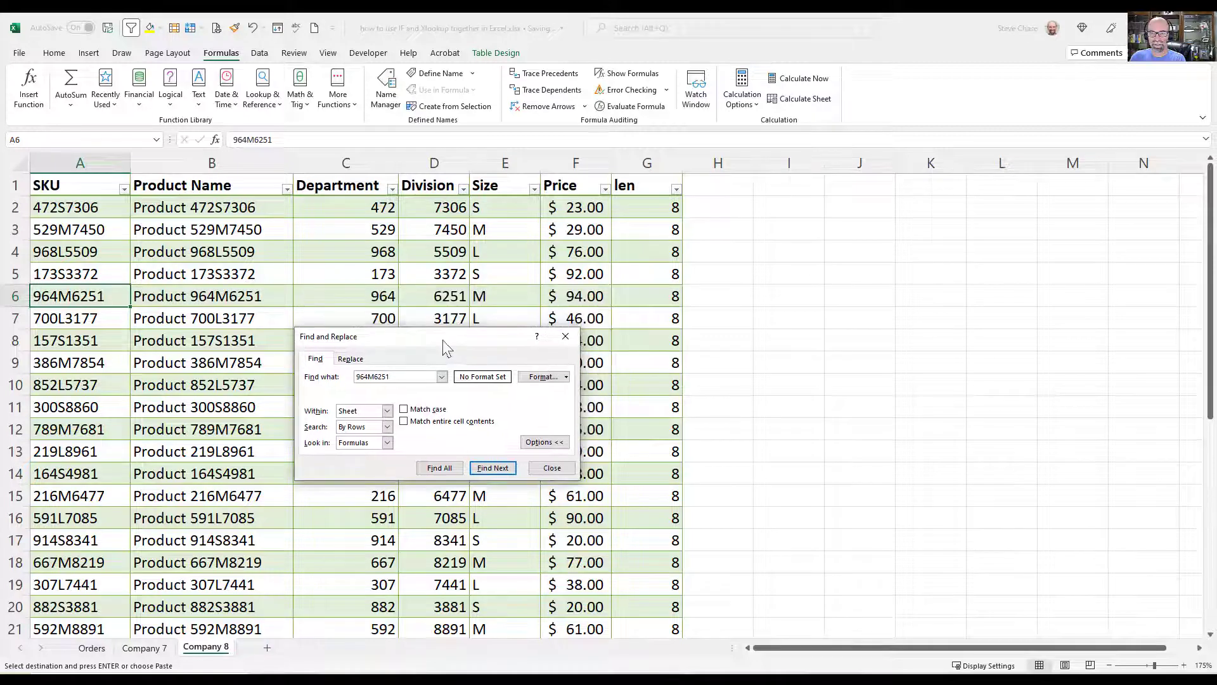
left_click_drag(94, 295, 606, 296)
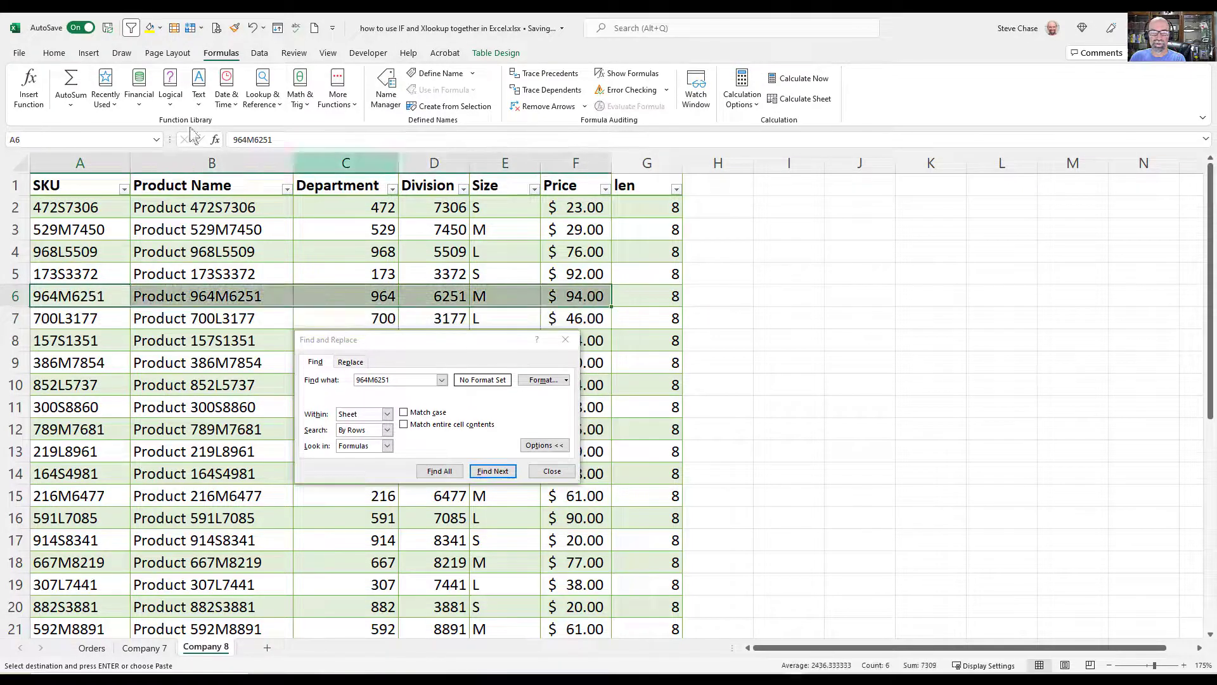
left_click(151, 28)
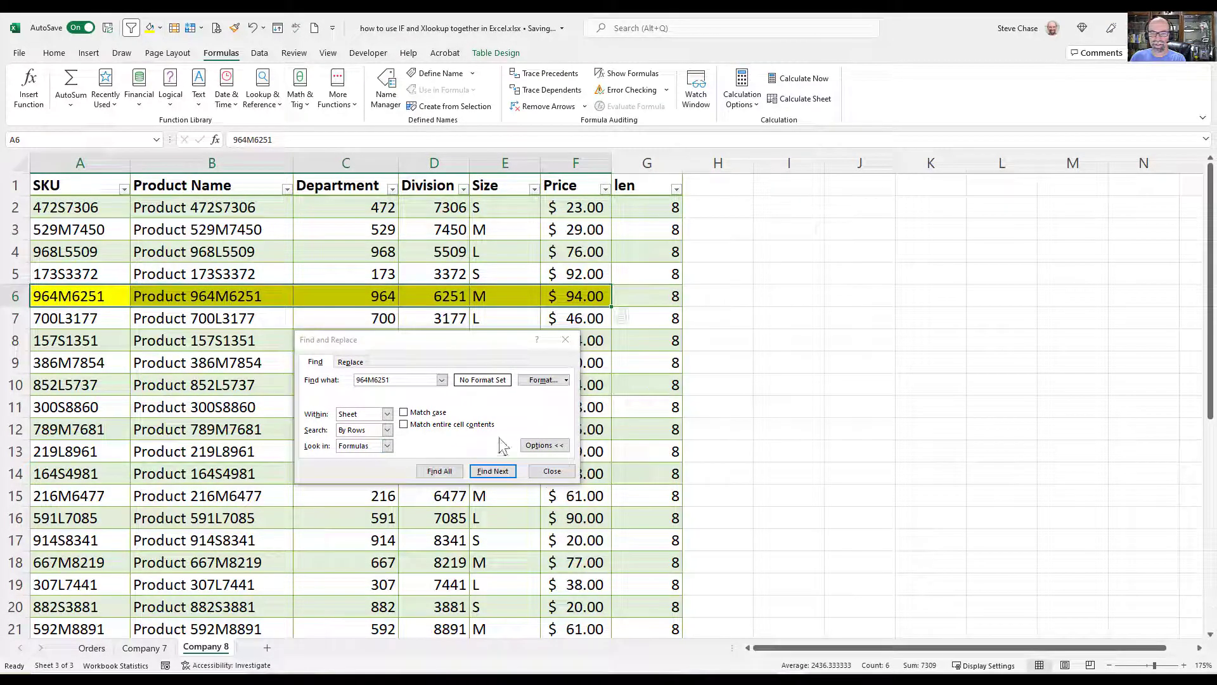
left_click(552, 470)
left_click(565, 515)
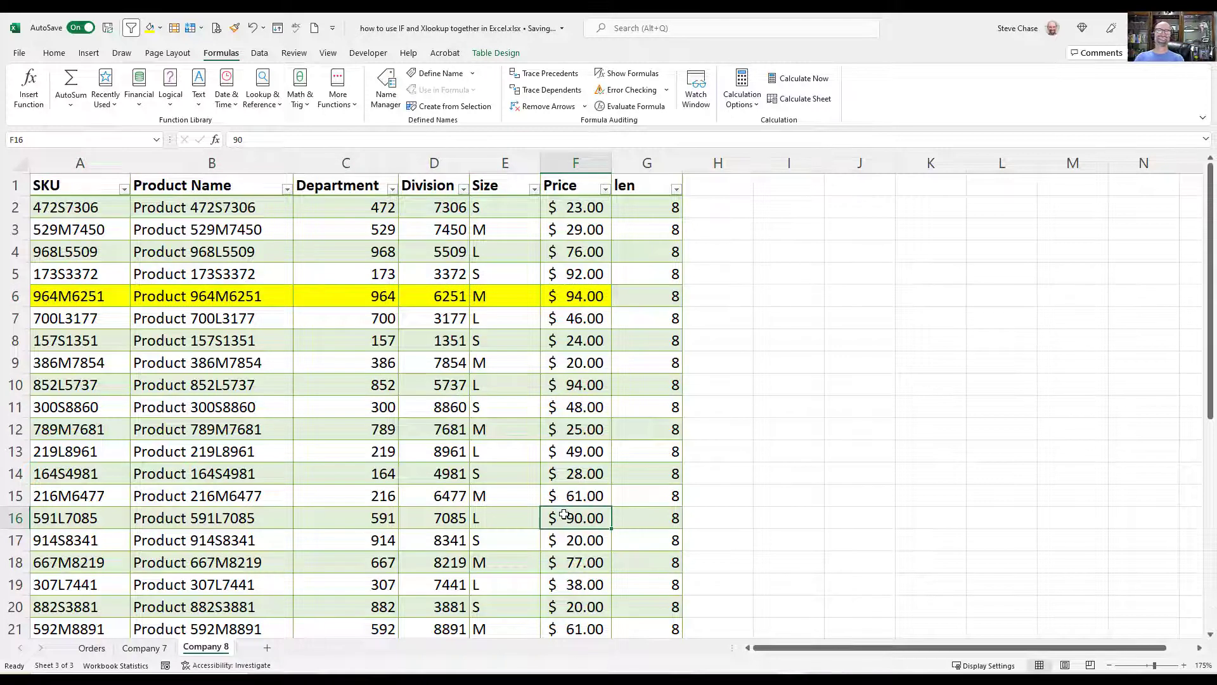